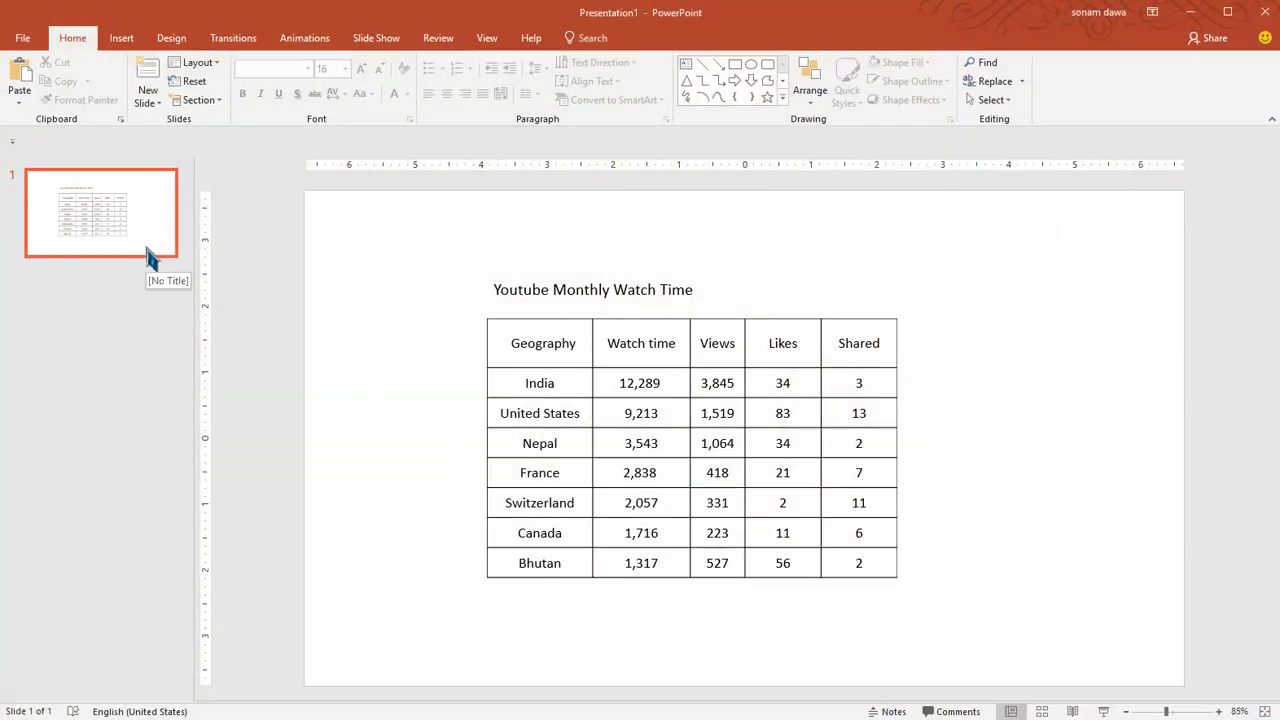
Duplicate slide 1 so the watch-time table slide appears twice
{"action": "right_click", "coordinate": [111, 226]}
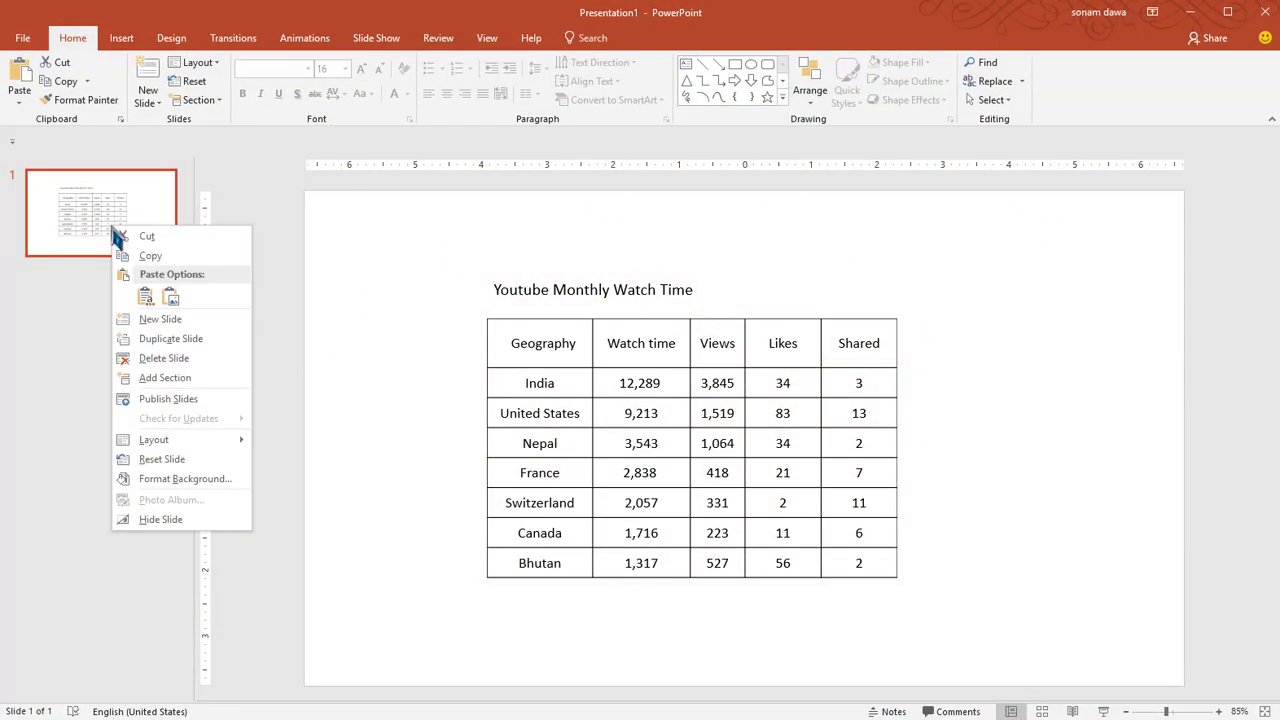
{"action": "left_click", "coordinate": [181, 340]}
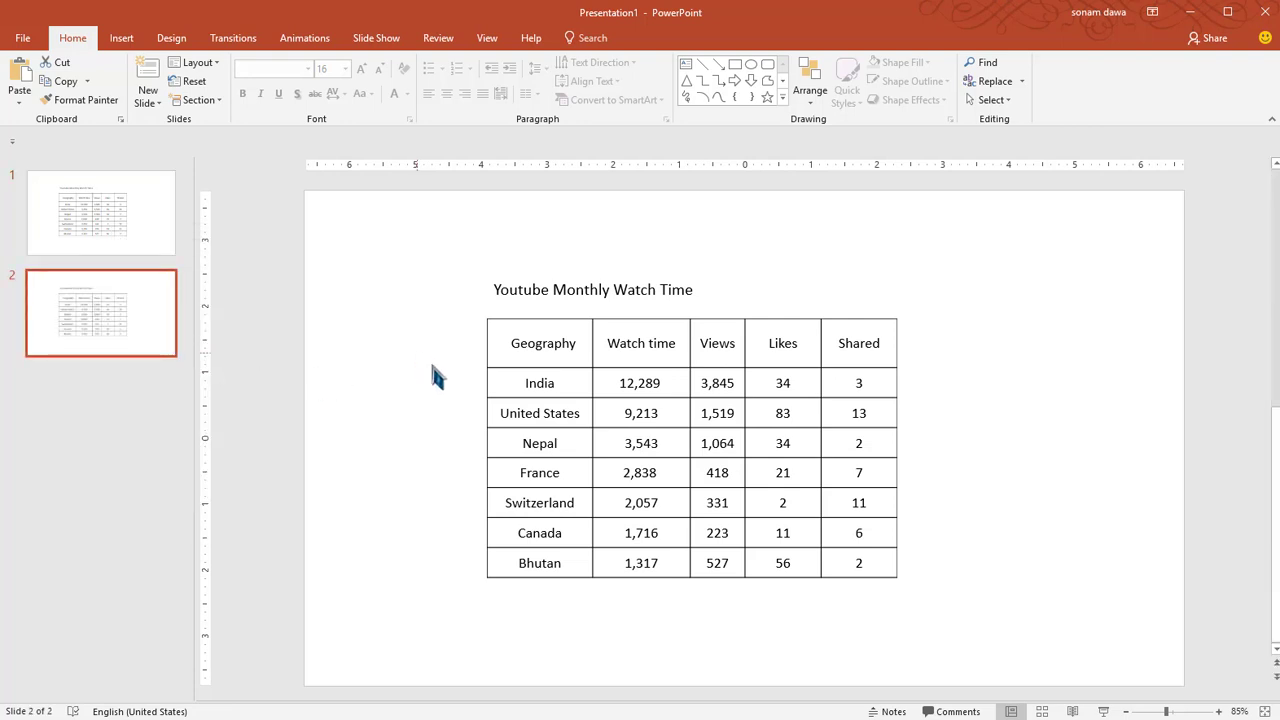
Widen the slide 2 table, reduce its text to 14 pt, and shift it slightly down-left
{"action": "left_click", "coordinate": [676, 334]}
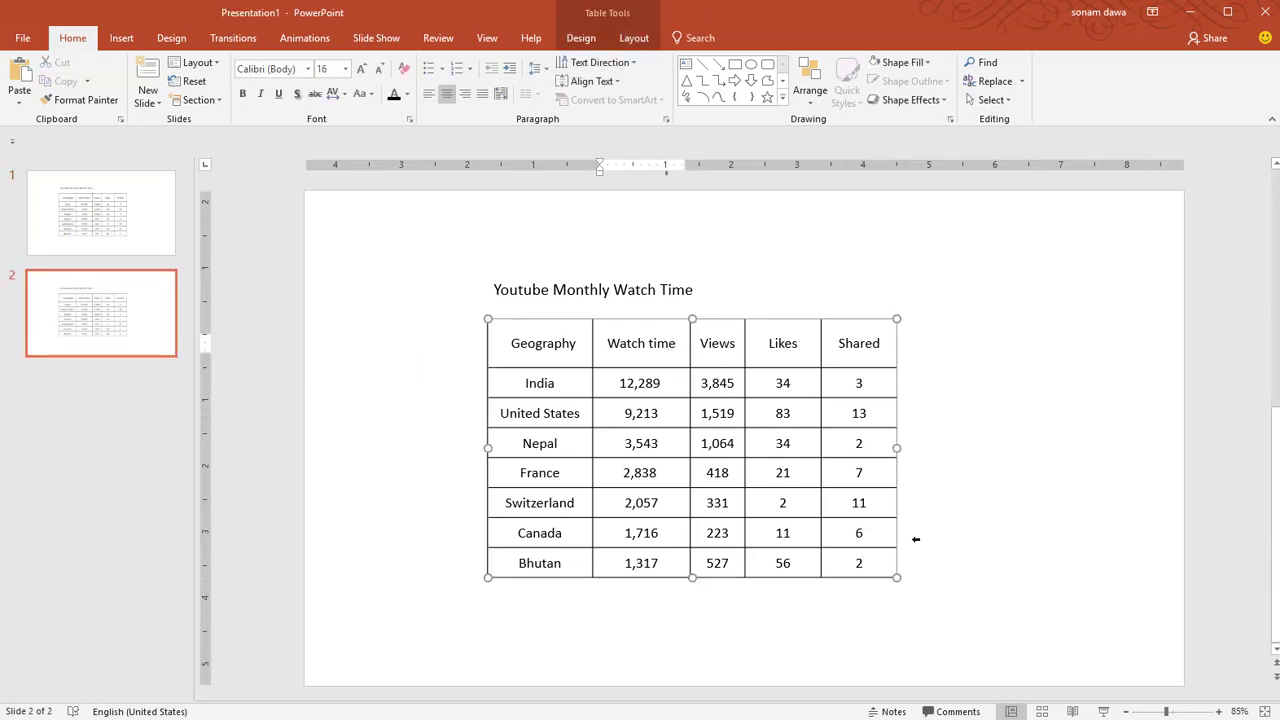
{"action": "left_click_drag", "start_coordinate": [896, 578], "coordinate": [1066, 508]}
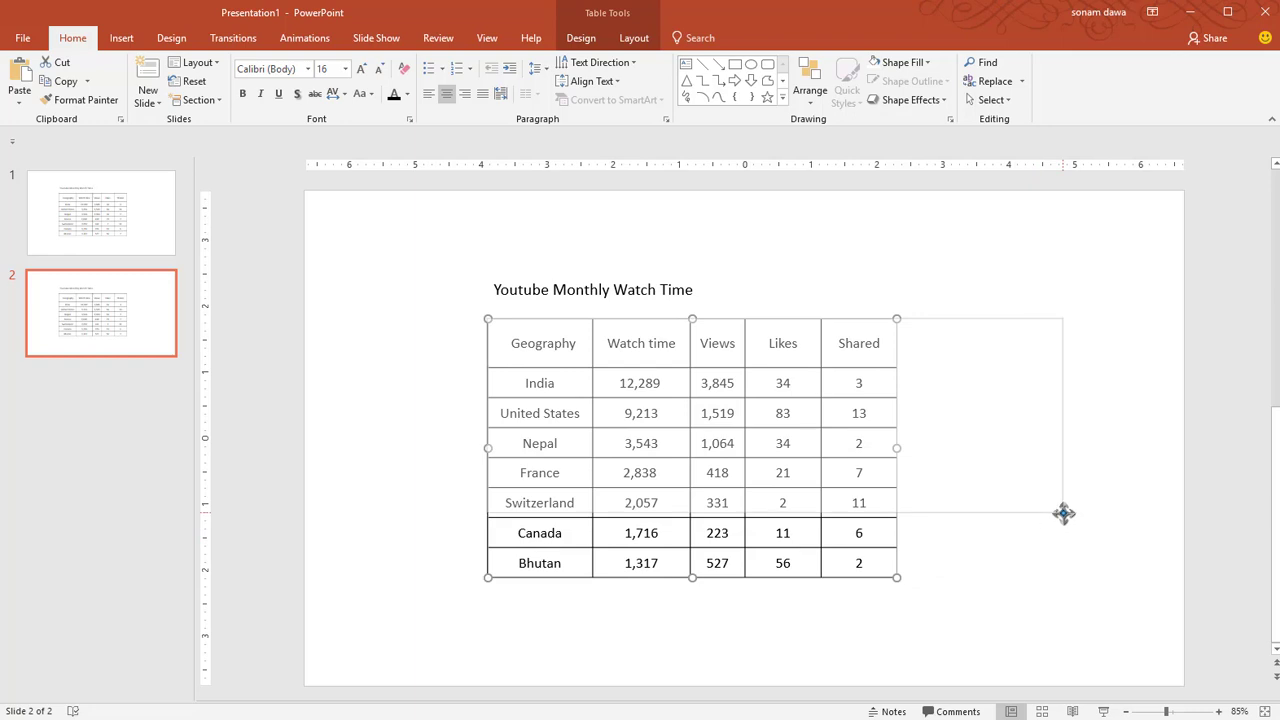
{"action": "left_click", "coordinate": [379, 68]}
{"action": "mouse_move", "coordinate": [807, 340]}
{"action": "left_mouse_down"}
{"action": "mouse_move", "coordinate": [816, 348]}
{"action": "mouse_move", "coordinate": [749, 346]}
{"action": "left_mouse_up"}
Select the Watch time through Shared columns for layout changes
{"action": "left_click", "coordinate": [737, 362]}
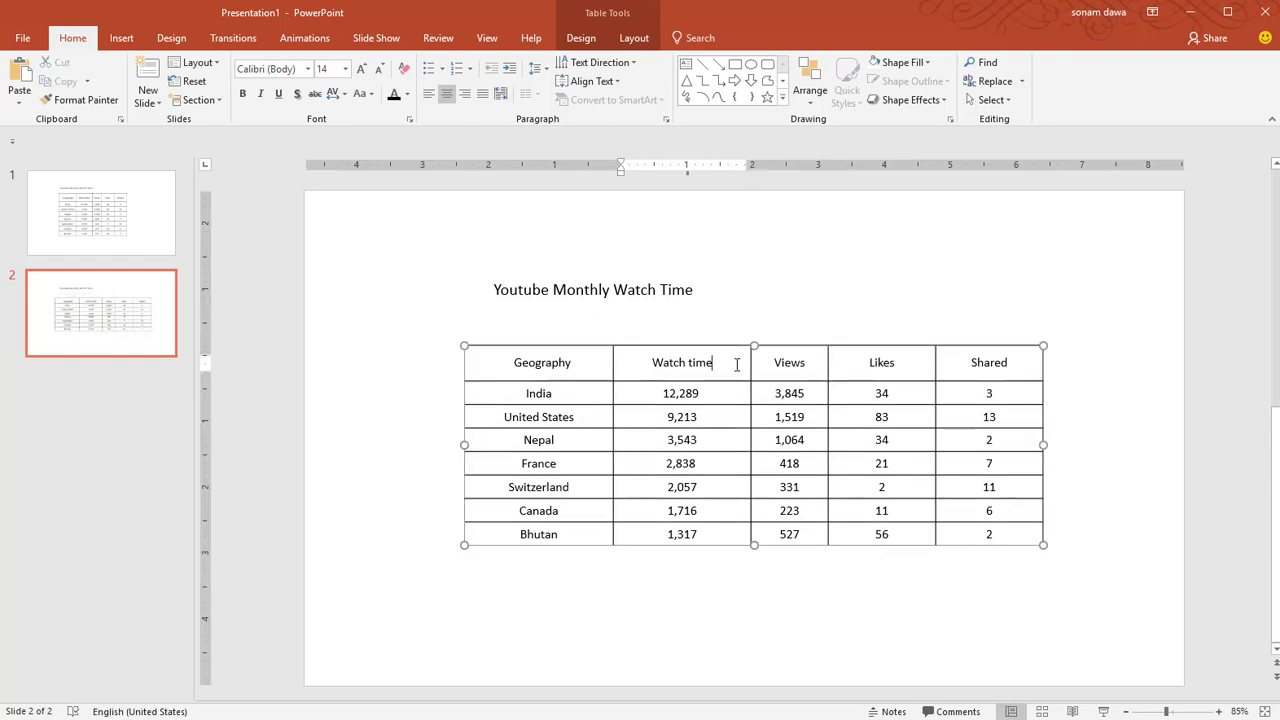
{"action": "left_click_drag", "start_coordinate": [757, 409], "coordinate": [988, 527]}
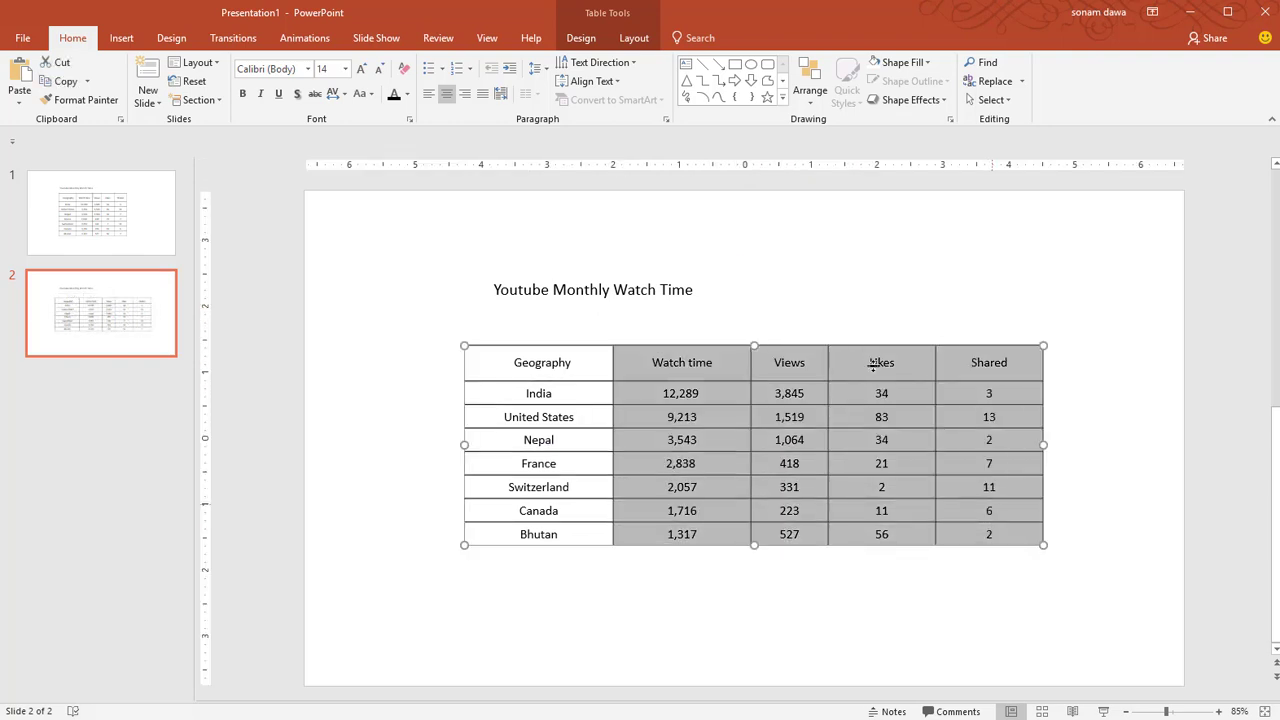
{"action": "left_click", "coordinate": [640, 42]}
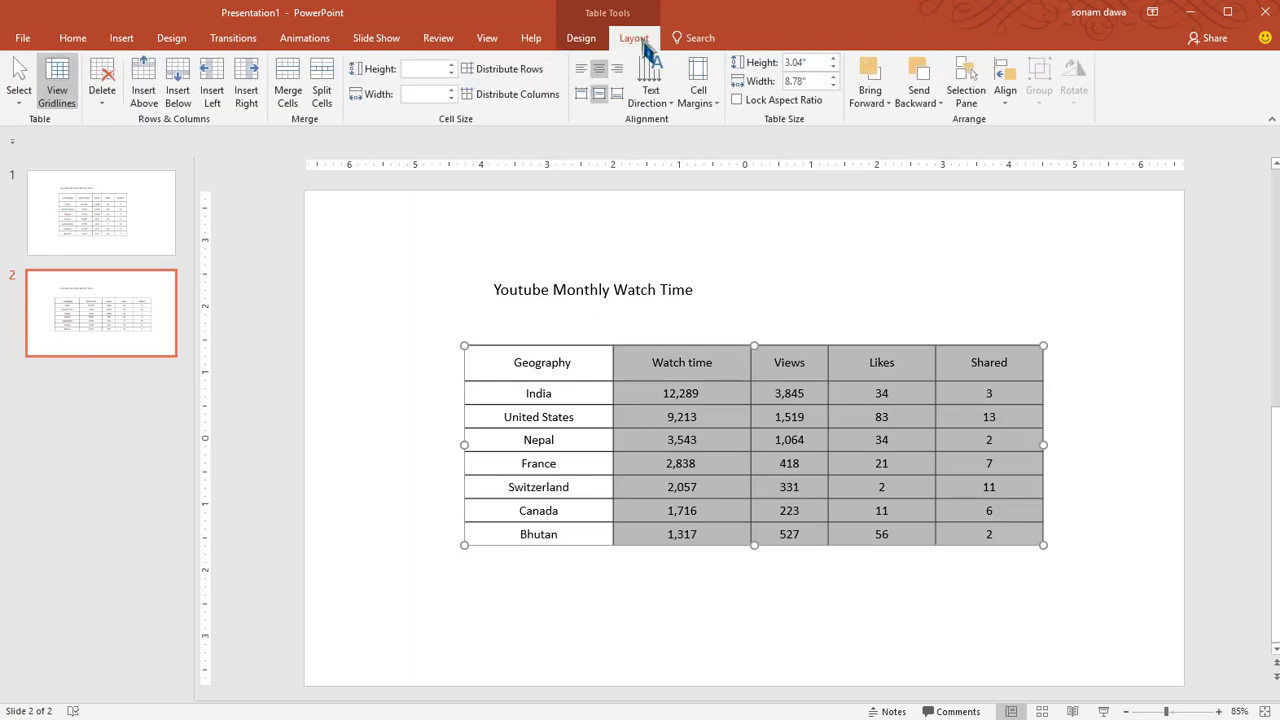
Distribute the Watch time–Shared columns evenly to 1.63" and all rows to 0.44"
{"action": "left_click", "coordinate": [528, 100]}
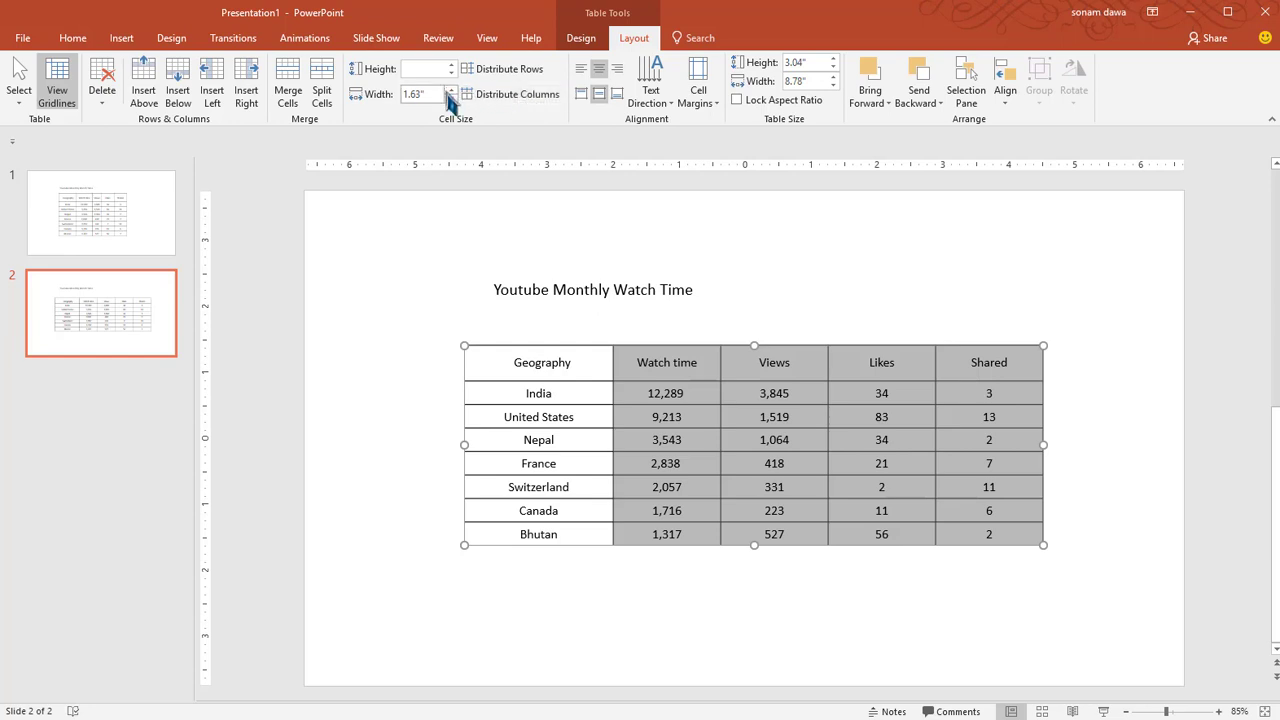
{"action": "left_click", "coordinate": [495, 70]}
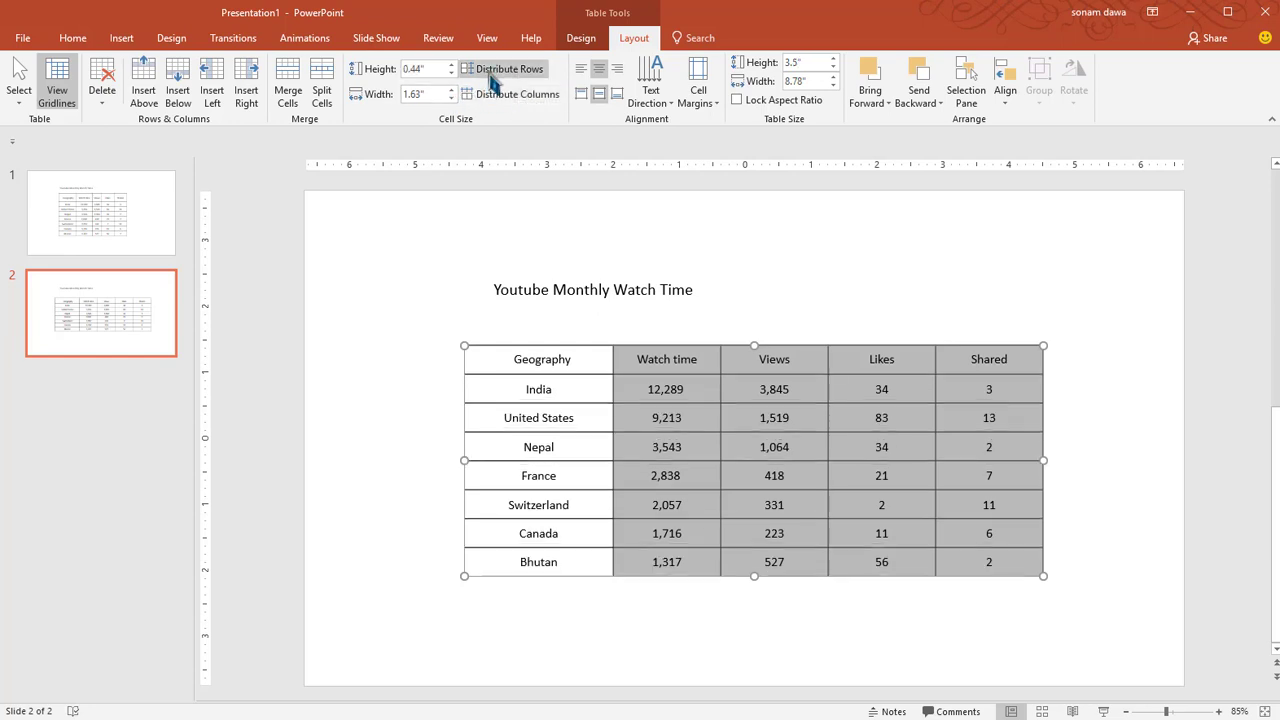
{"action": "left_click", "coordinate": [703, 533]}
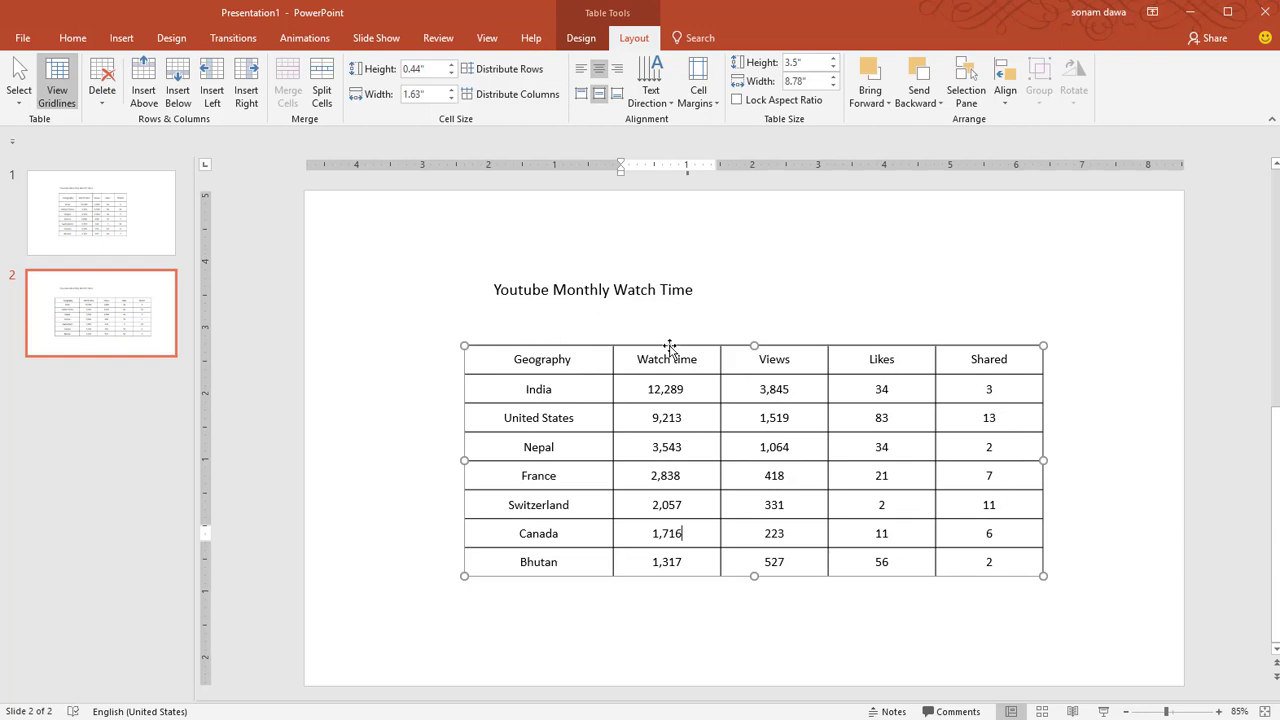
Nudge the table lower and insert a blank row above the header row
{"action": "left_click_drag", "start_coordinate": [670, 346], "coordinate": [670, 363]}
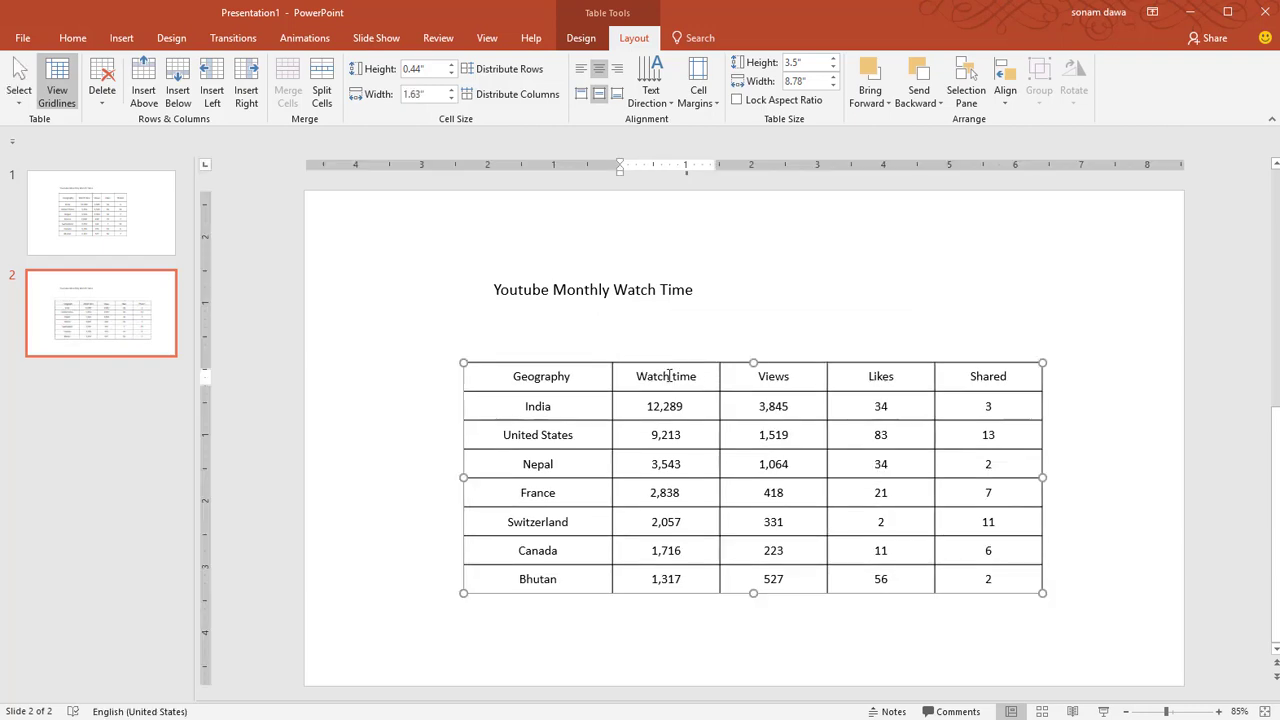
{"action": "right_click", "coordinate": [670, 376]}
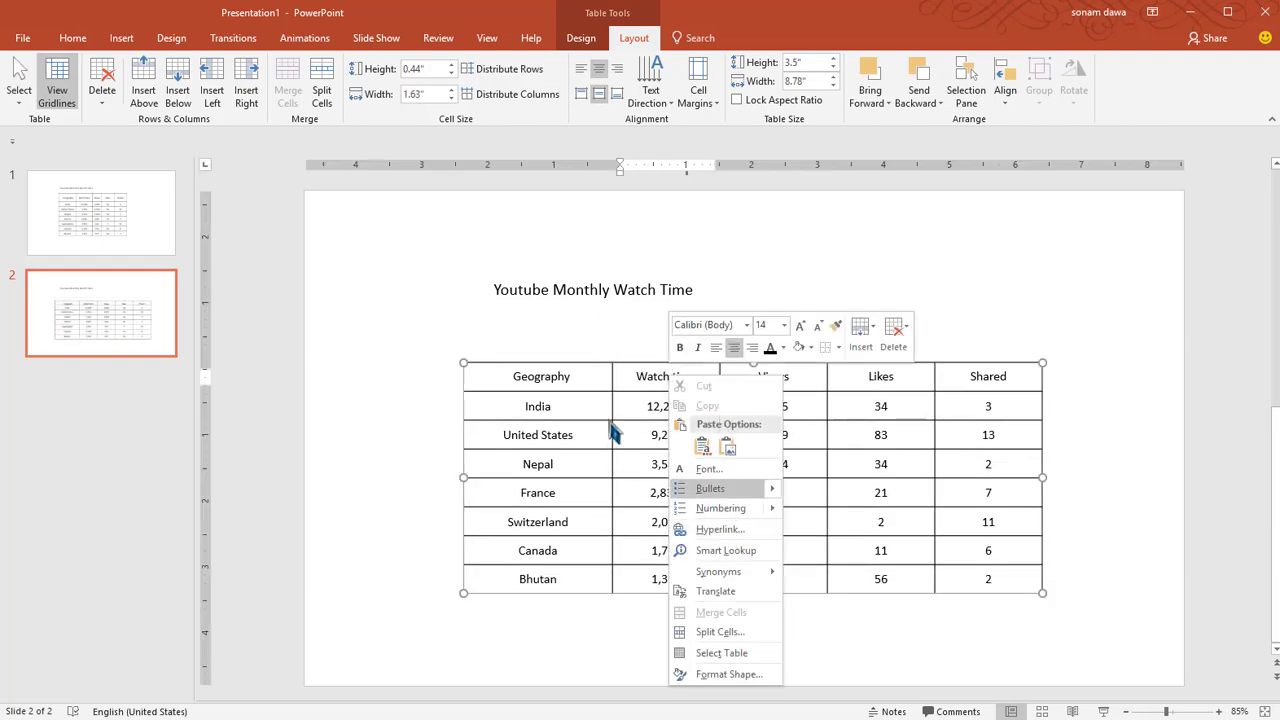
{"action": "left_click", "coordinate": [641, 373]}
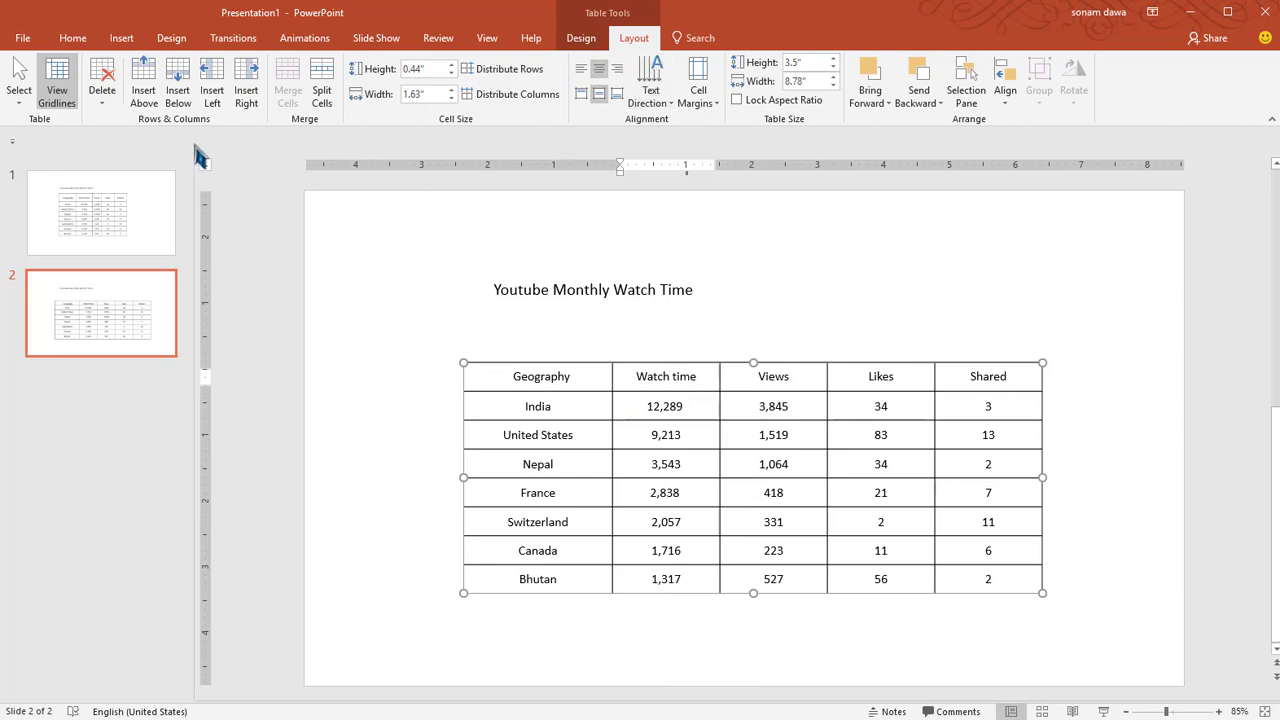
{"action": "left_click", "coordinate": [144, 95]}
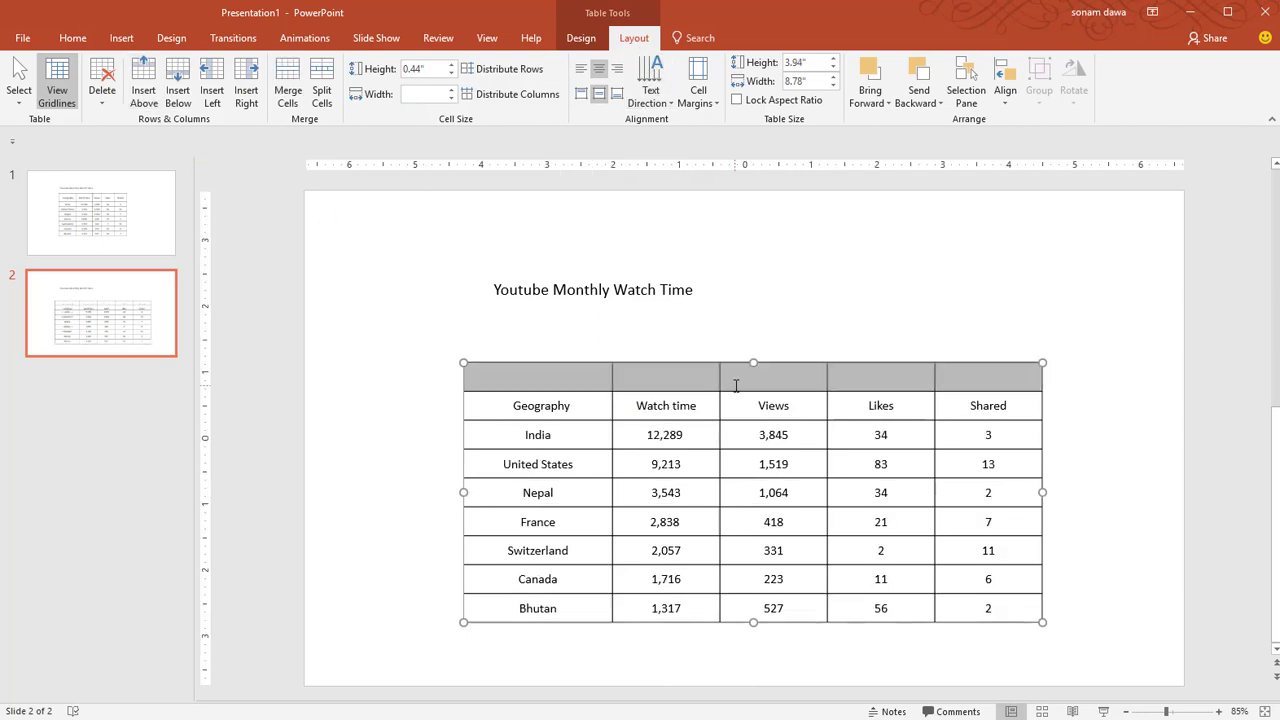
Merge the new top row into one cell spanning all five columns
{"action": "left_click", "coordinate": [732, 375]}
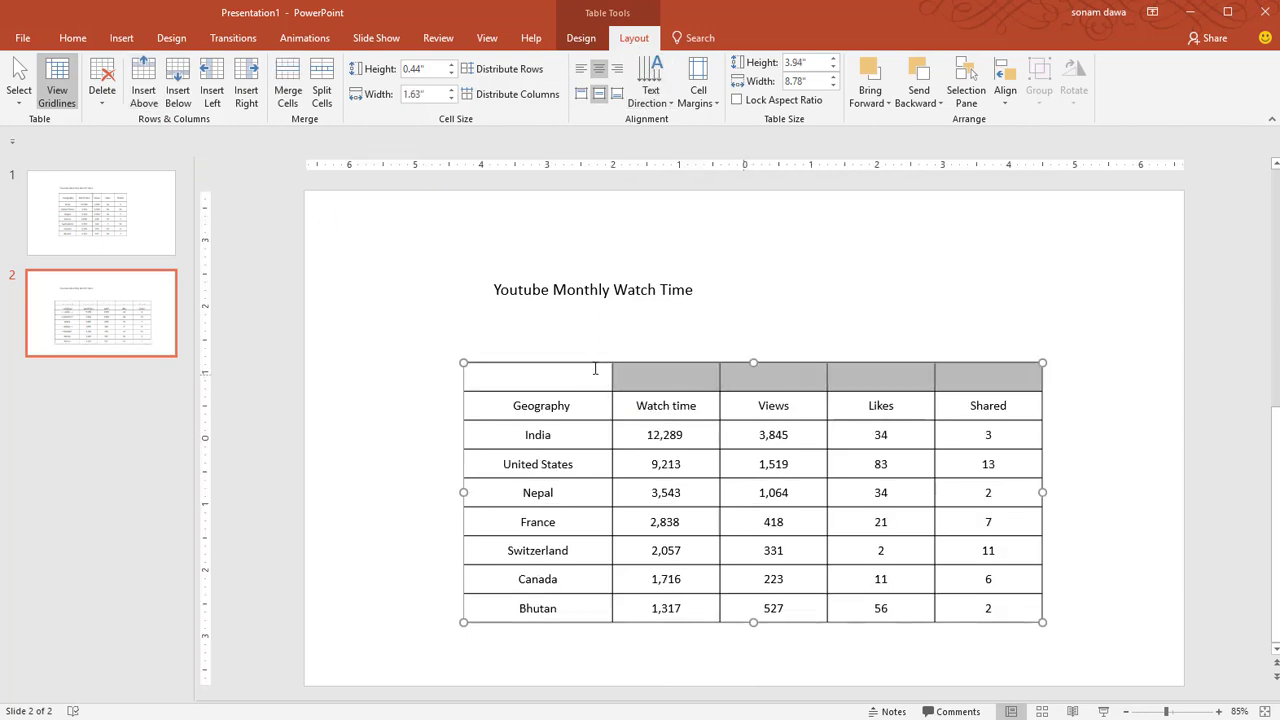
{"action": "left_click_drag", "start_coordinate": [961, 377], "coordinate": [580, 370]}
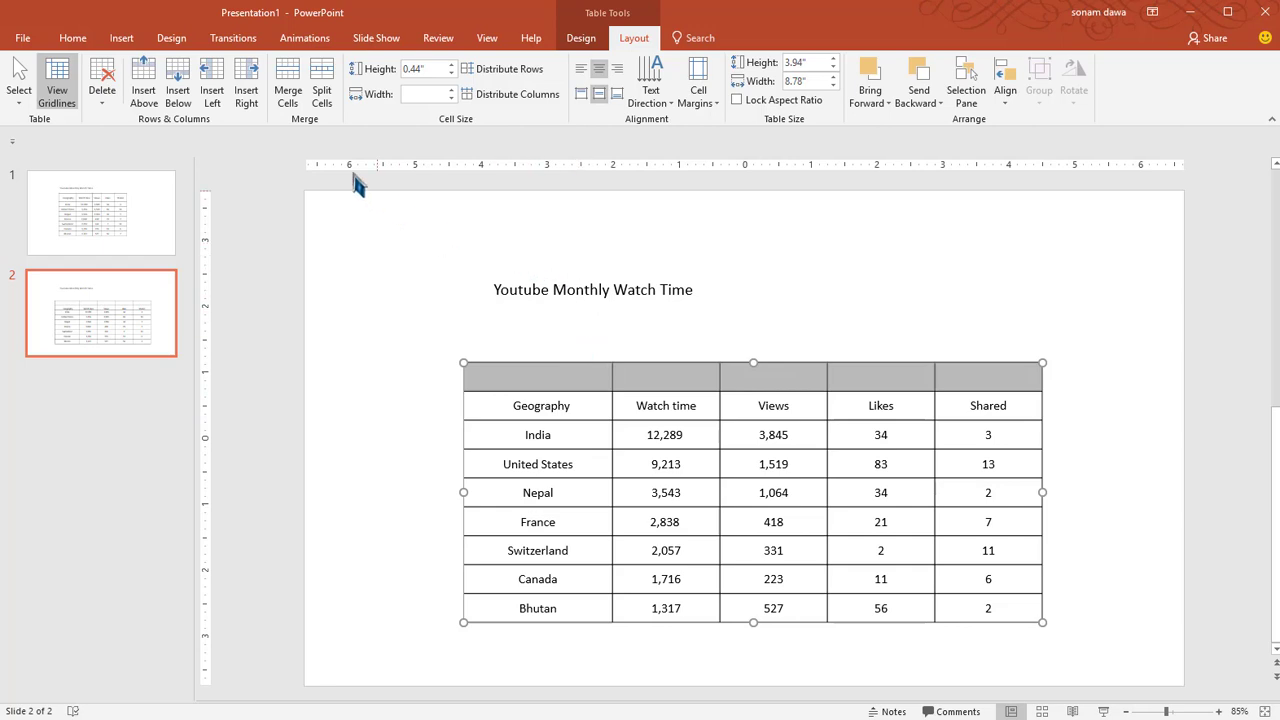
{"action": "left_click", "coordinate": [288, 95]}
Cut the 'Youtube Monthly Watch Time' title and paste it into the merged top row
{"action": "left_click", "coordinate": [603, 293]}
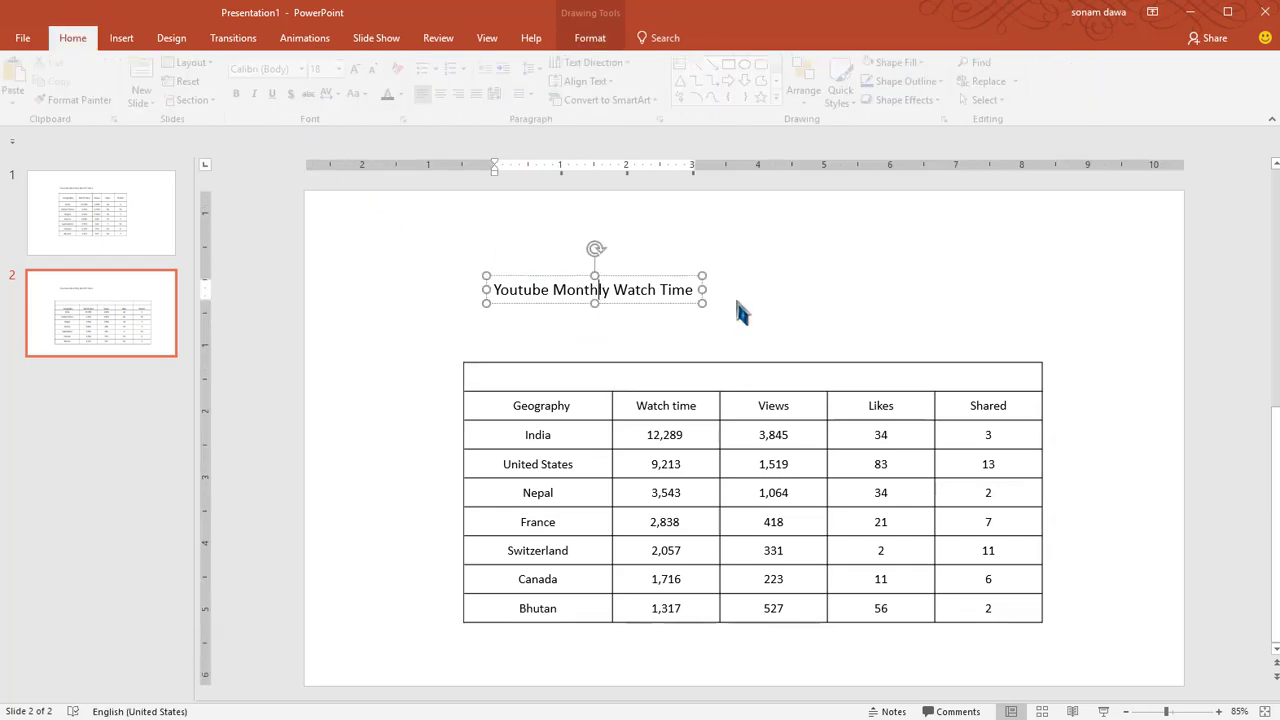
{"action": "key", "text": "ctrl+a"}
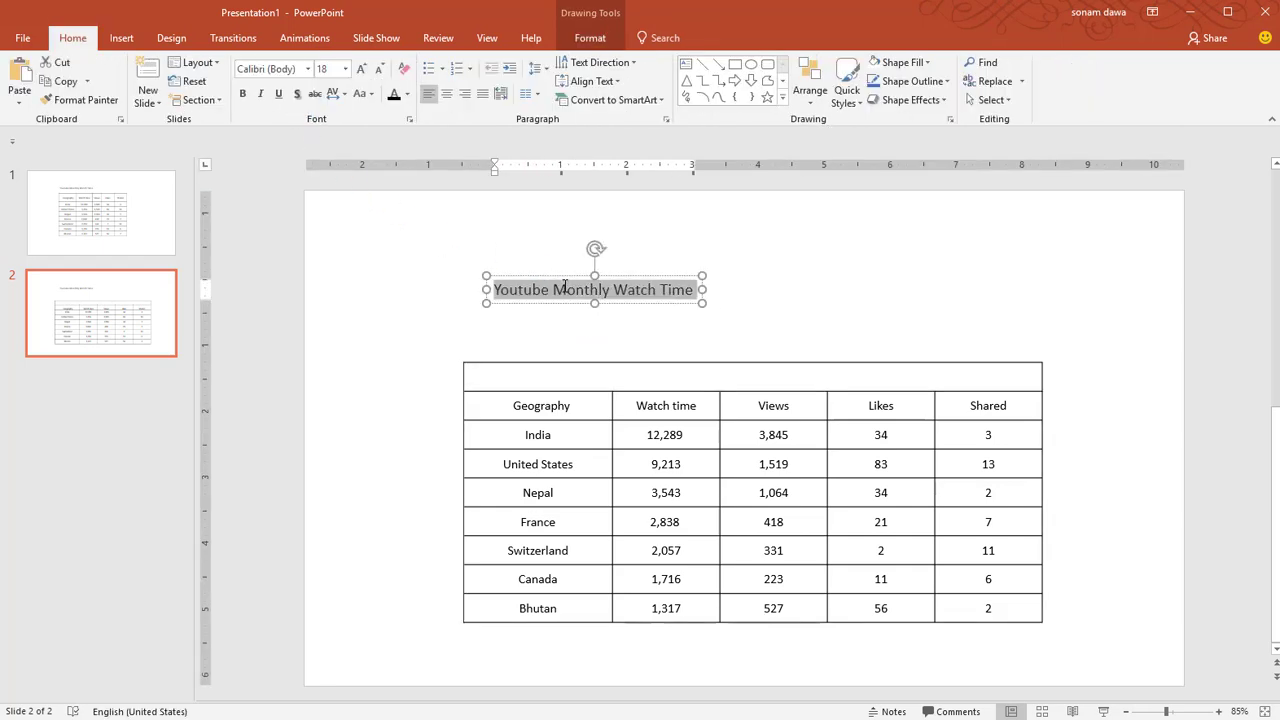
{"action": "key", "text": "ctrl+x"}
{"action": "left_click", "coordinate": [595, 318]}
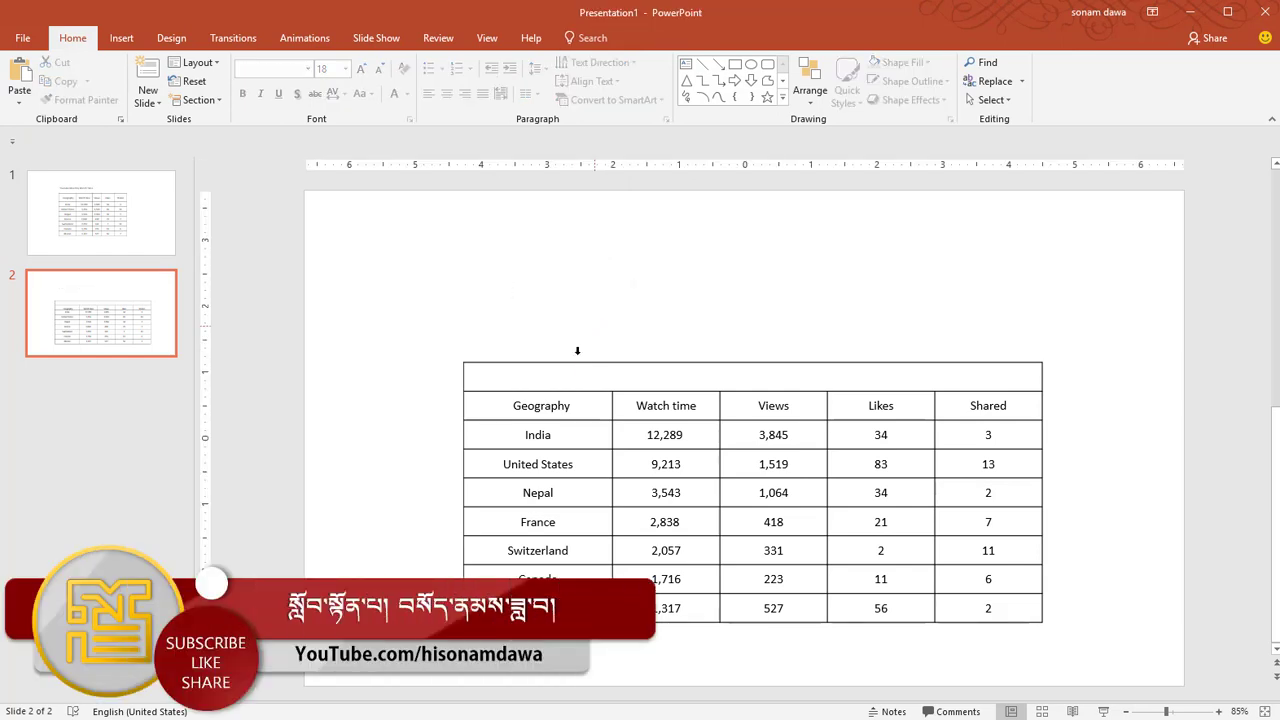
{"action": "left_click", "coordinate": [571, 376]}
{"action": "key", "text": "ctrl+v"}
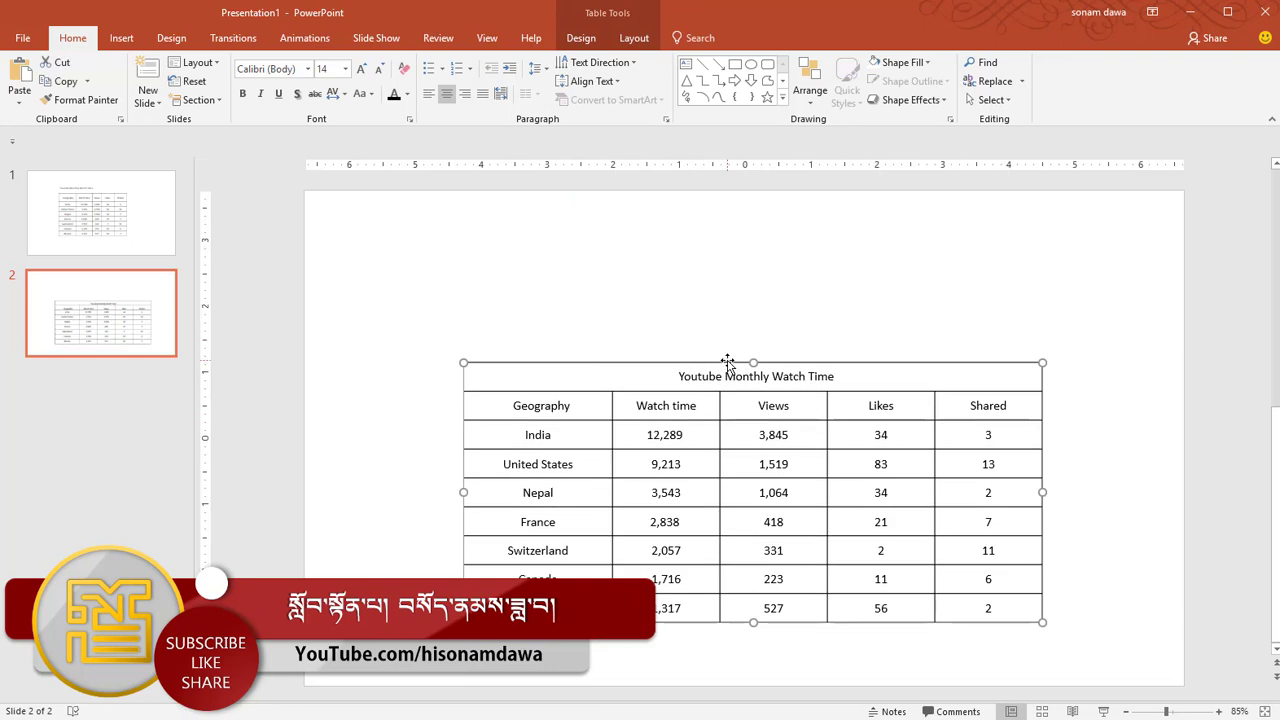
Make the title row much taller, reposition the table, and paste the colour-bar image onto the slide
{"action": "mouse_move", "coordinate": [728, 363]}
{"action": "left_mouse_down"}
{"action": "mouse_move", "coordinate": [718, 197]}
{"action": "mouse_move", "coordinate": [731, 190]}
{"action": "left_mouse_up"}
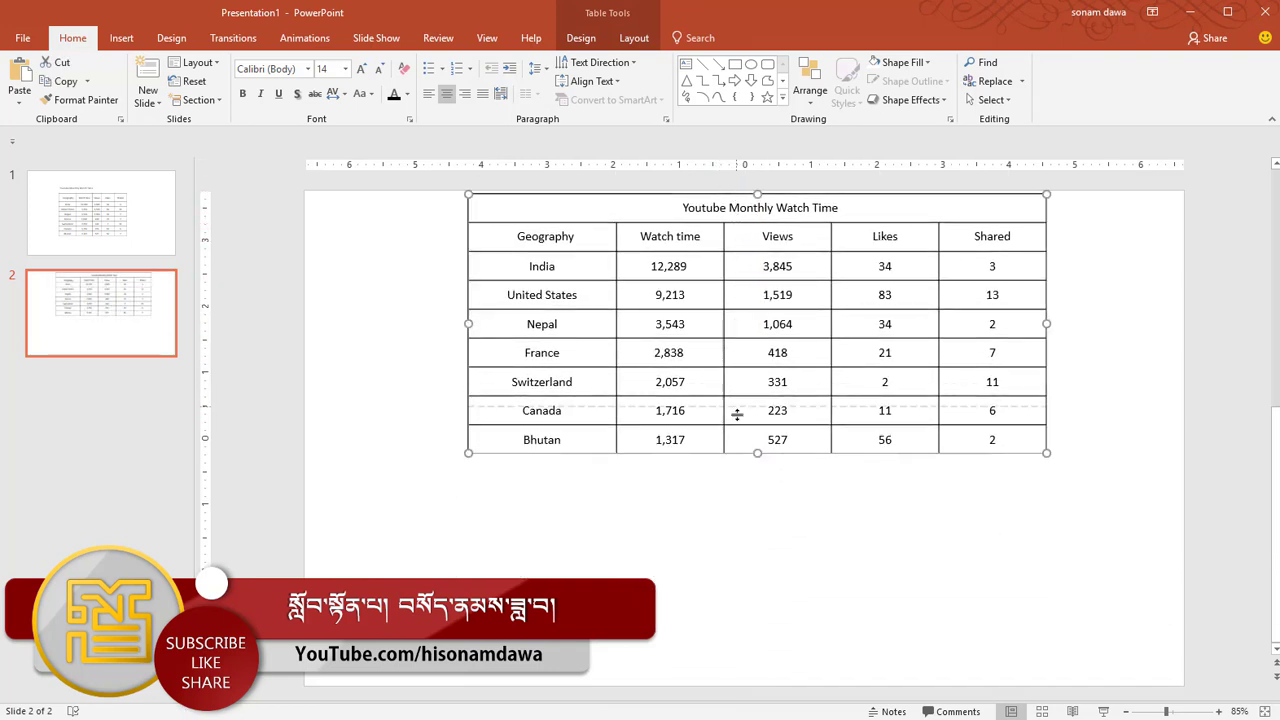
{"action": "left_click_drag", "start_coordinate": [737, 414], "coordinate": [741, 361]}
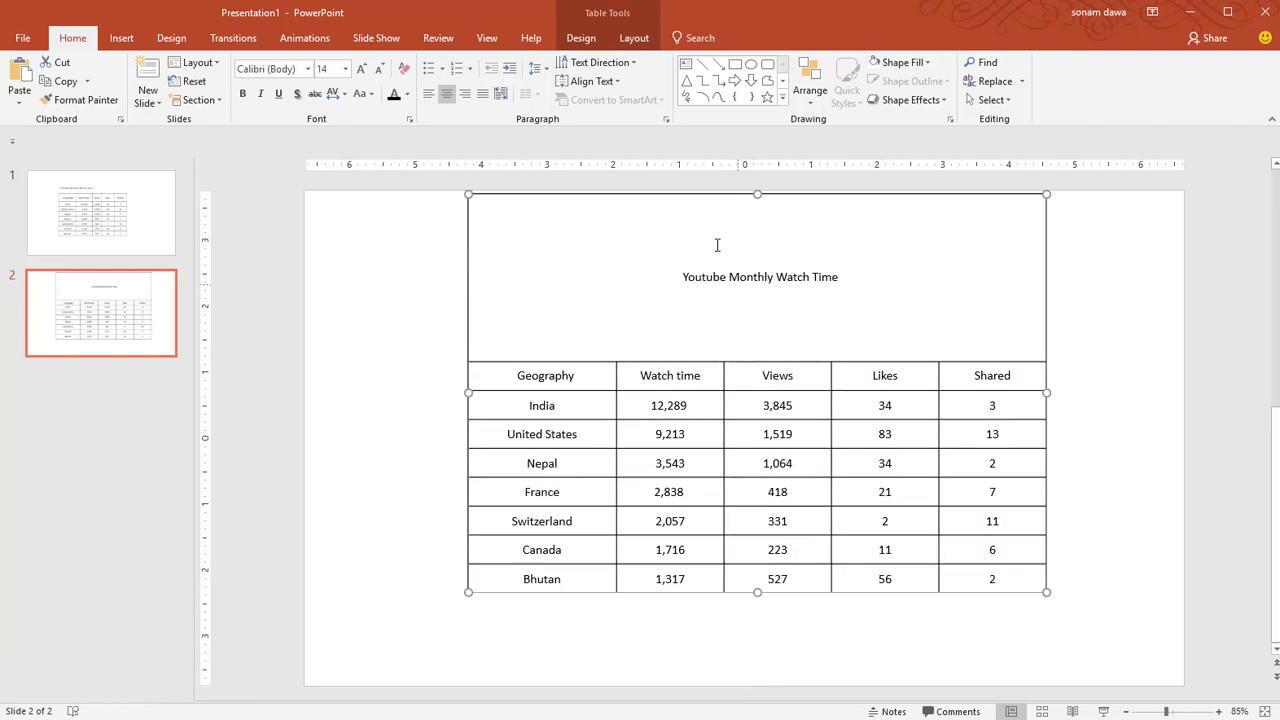
{"action": "left_click_drag", "start_coordinate": [694, 219], "coordinate": [693, 227]}
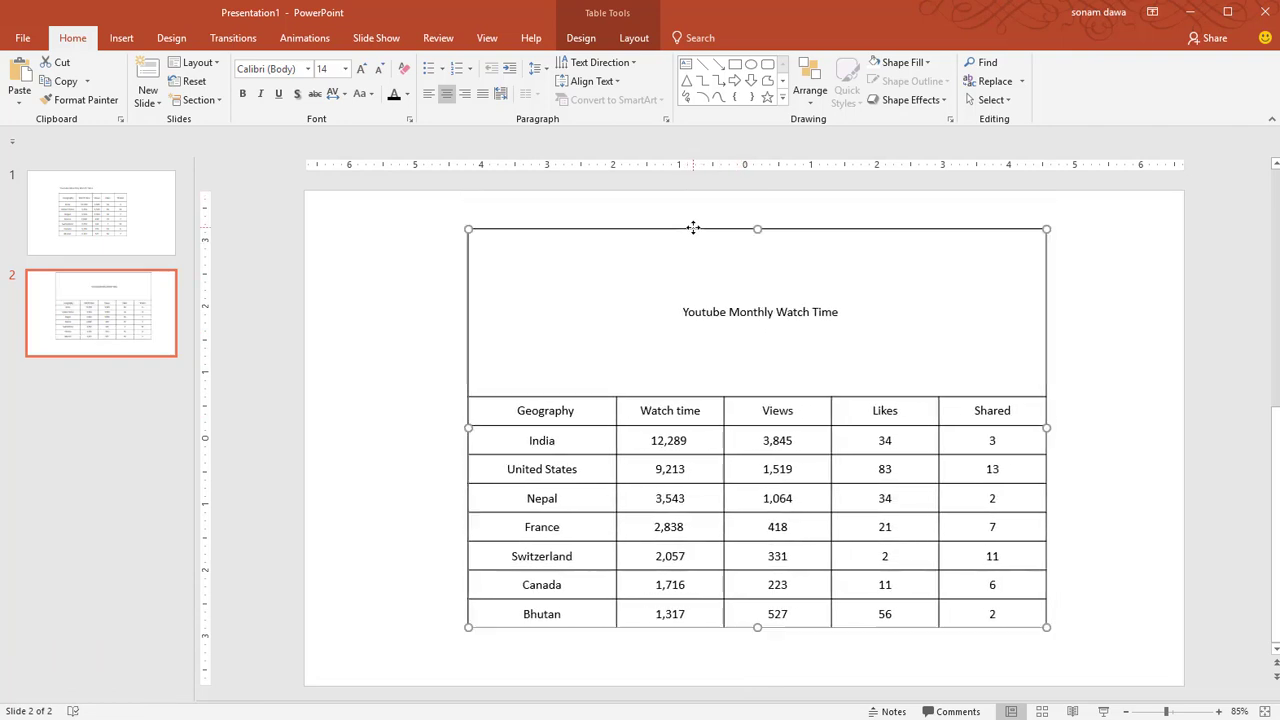
{"action": "left_click", "coordinate": [1097, 370]}
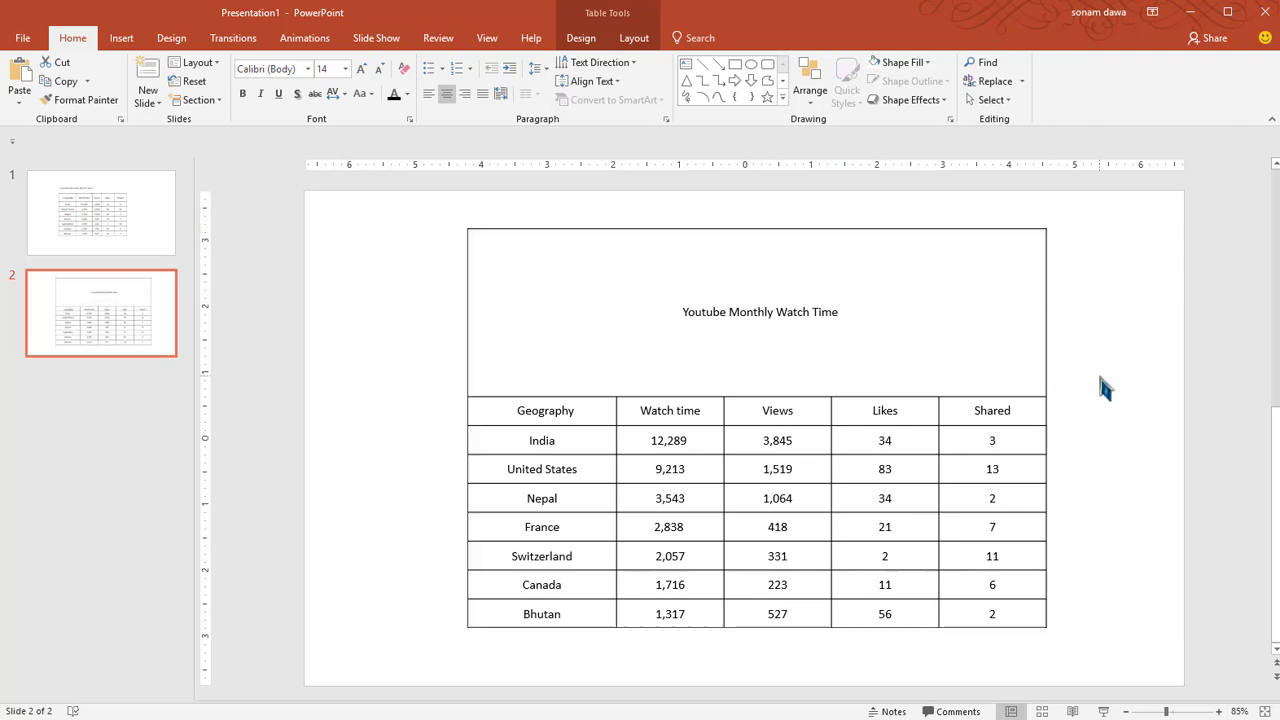
{"action": "key", "text": "ctrl+v"}
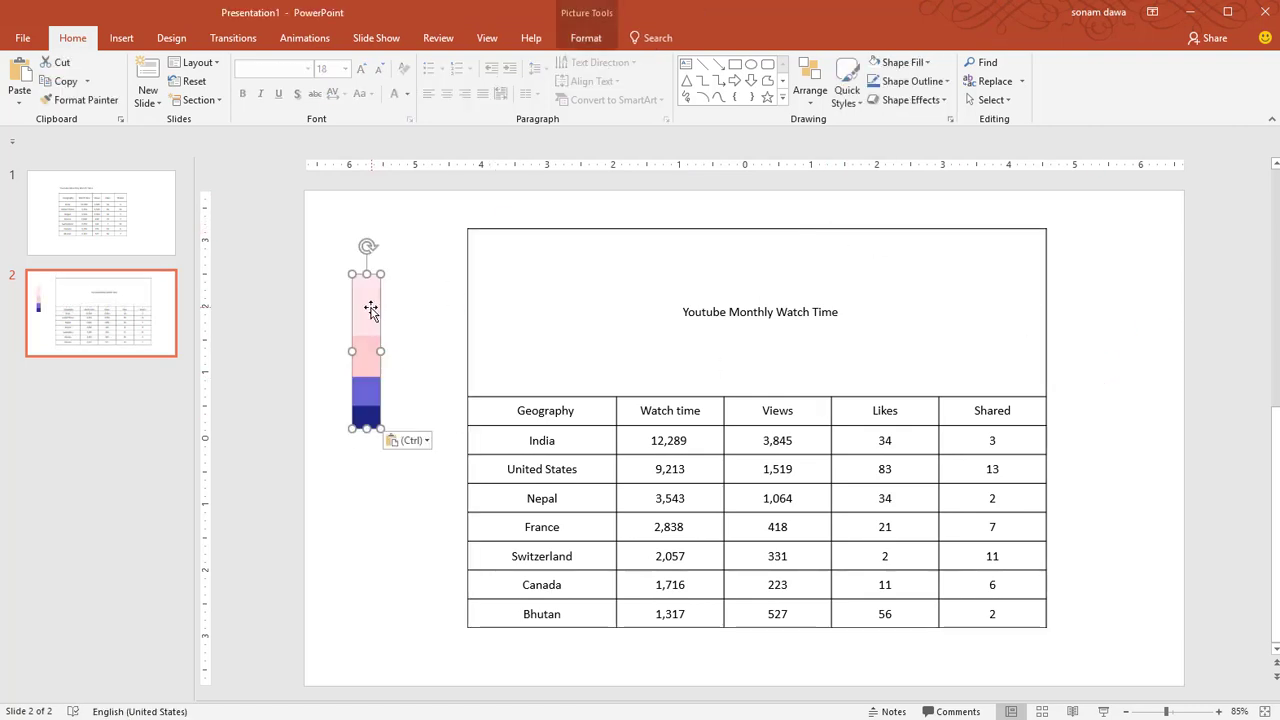
Move the colour-bar picture to the slide's left edge
{"action": "left_click_drag", "start_coordinate": [366, 303], "coordinate": [263, 314]}
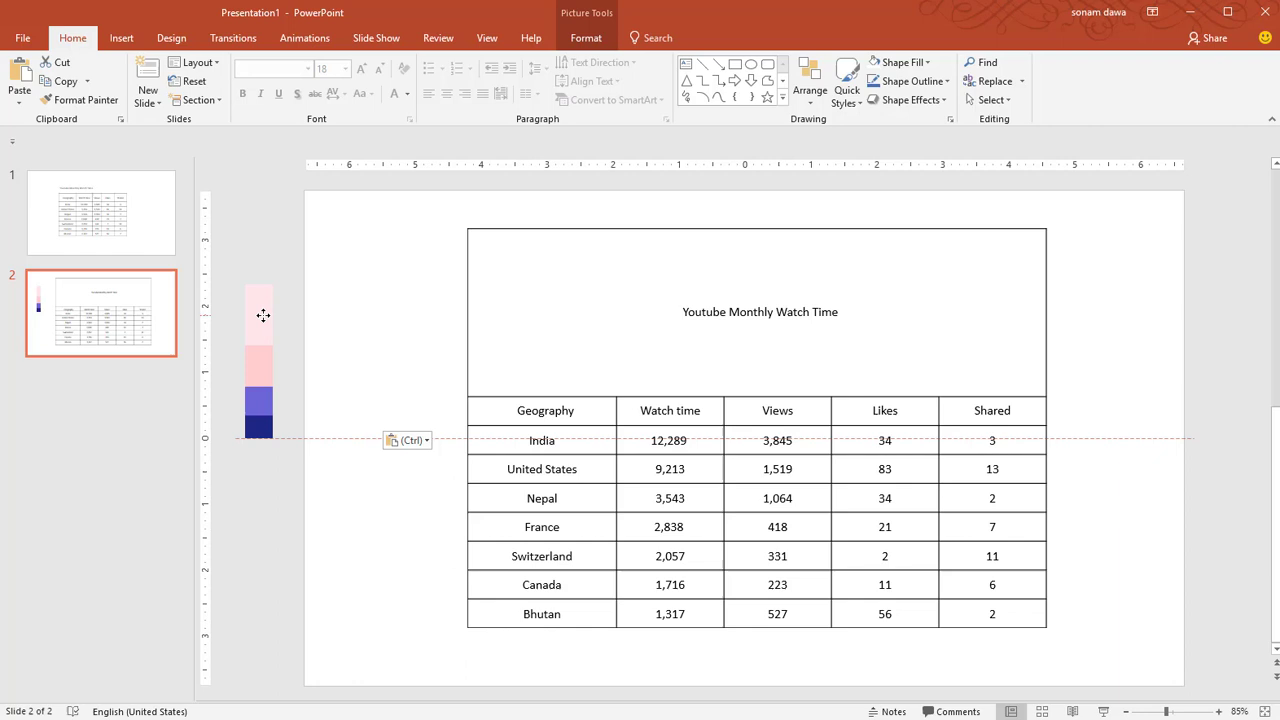
{"action": "right_click", "coordinate": [380, 354]}
{"action": "left_click", "coordinate": [547, 318]}
Fill the title cell with the dark navy blue sampled from the colour bar
{"action": "left_click", "coordinate": [623, 276]}
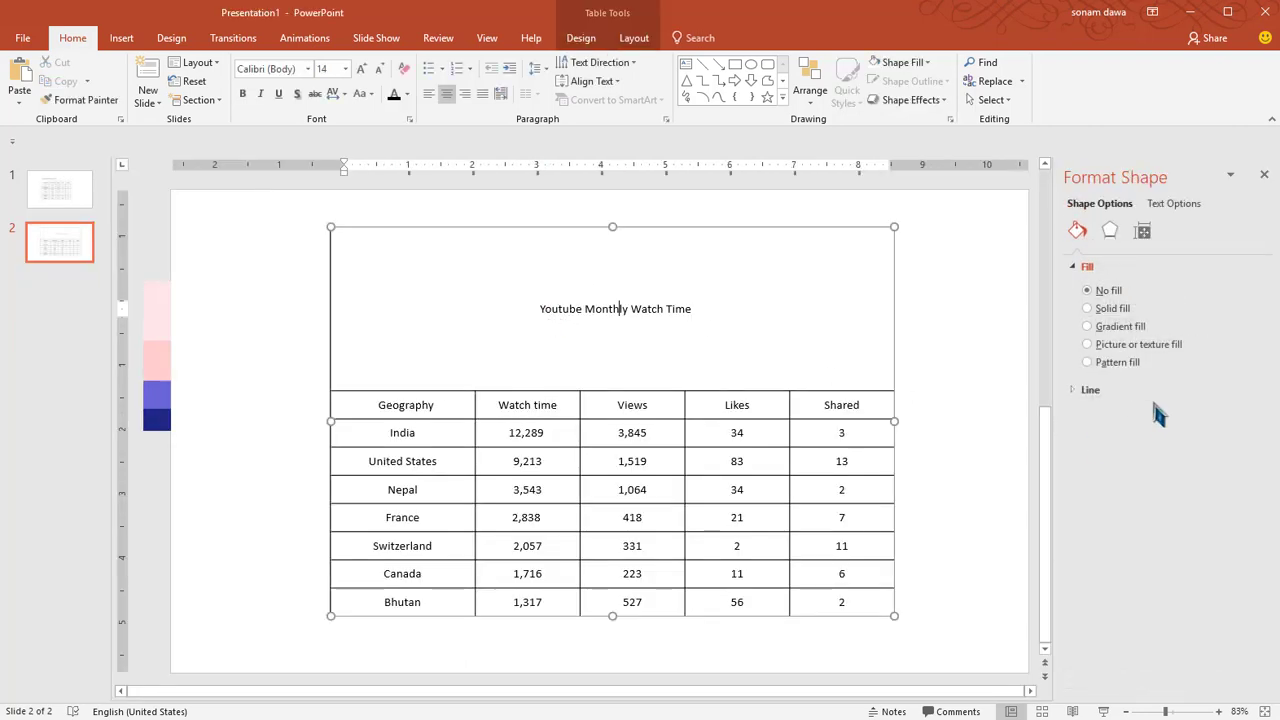
{"action": "left_click", "coordinate": [1116, 310]}
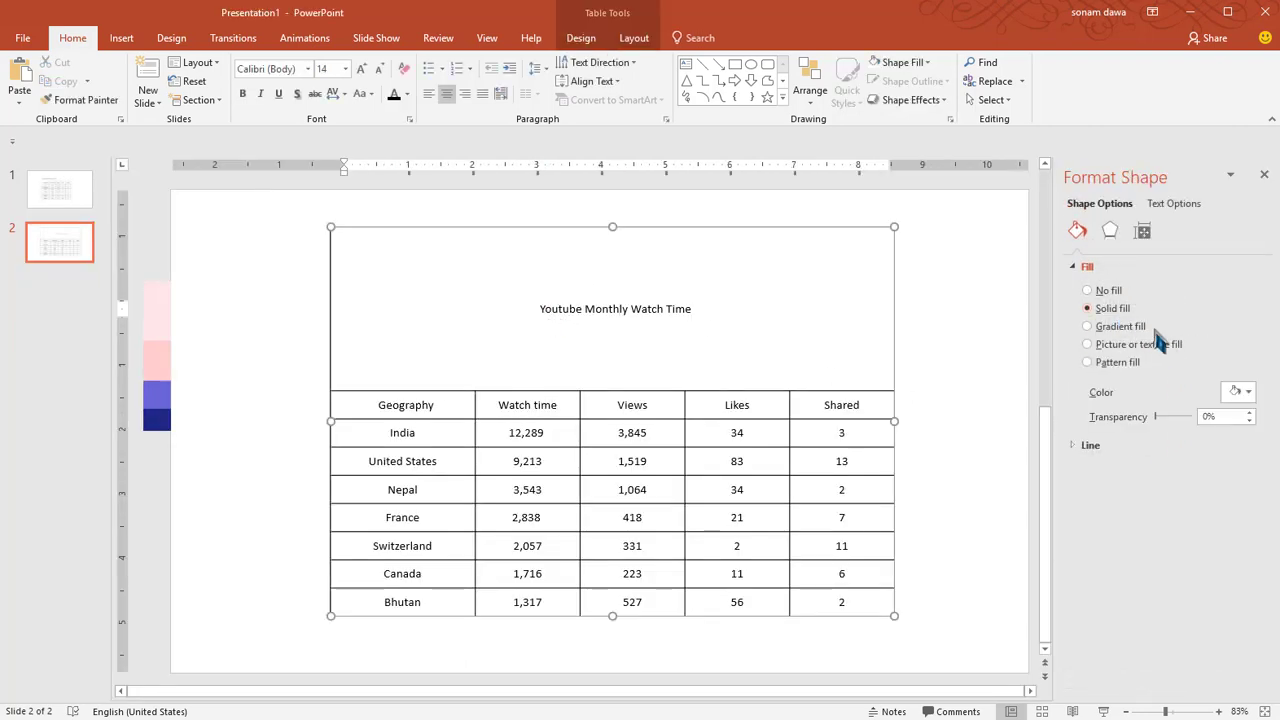
{"action": "left_click", "coordinate": [1247, 393]}
{"action": "left_click", "coordinate": [1217, 553]}
{"action": "left_click", "coordinate": [166, 418]}
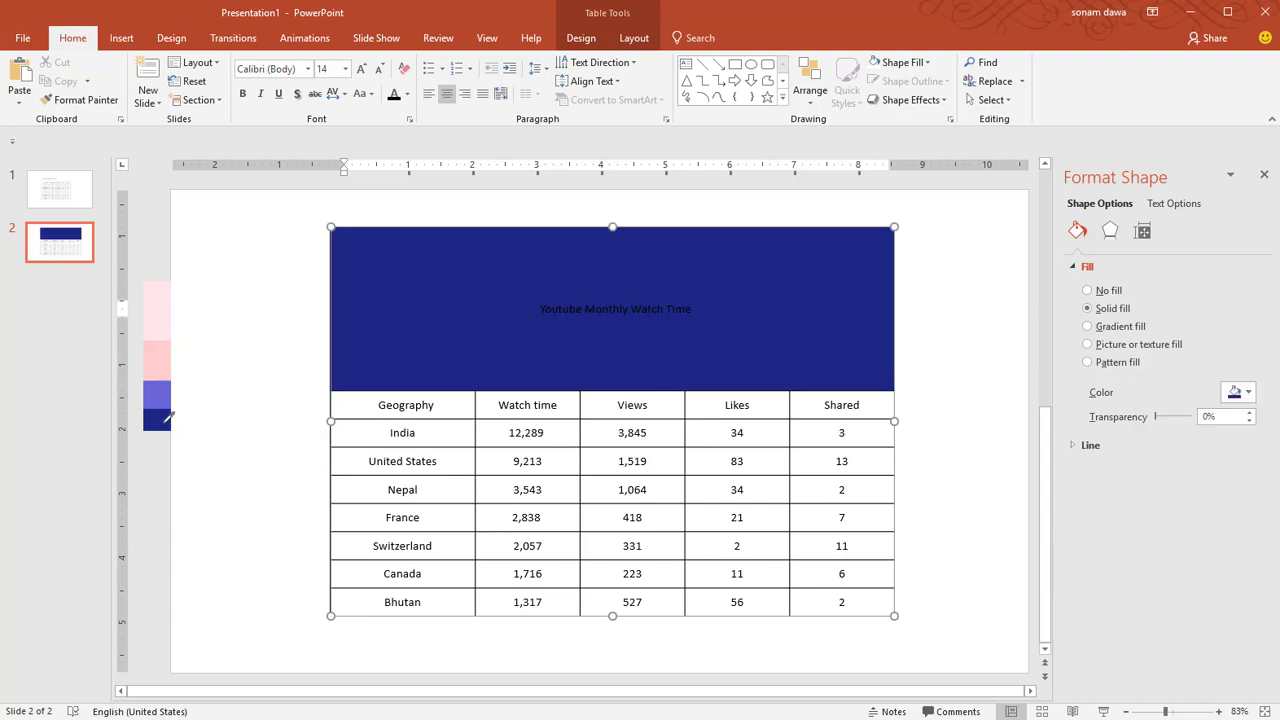
{"action": "left_click_drag", "start_coordinate": [540, 308], "coordinate": [734, 313]}
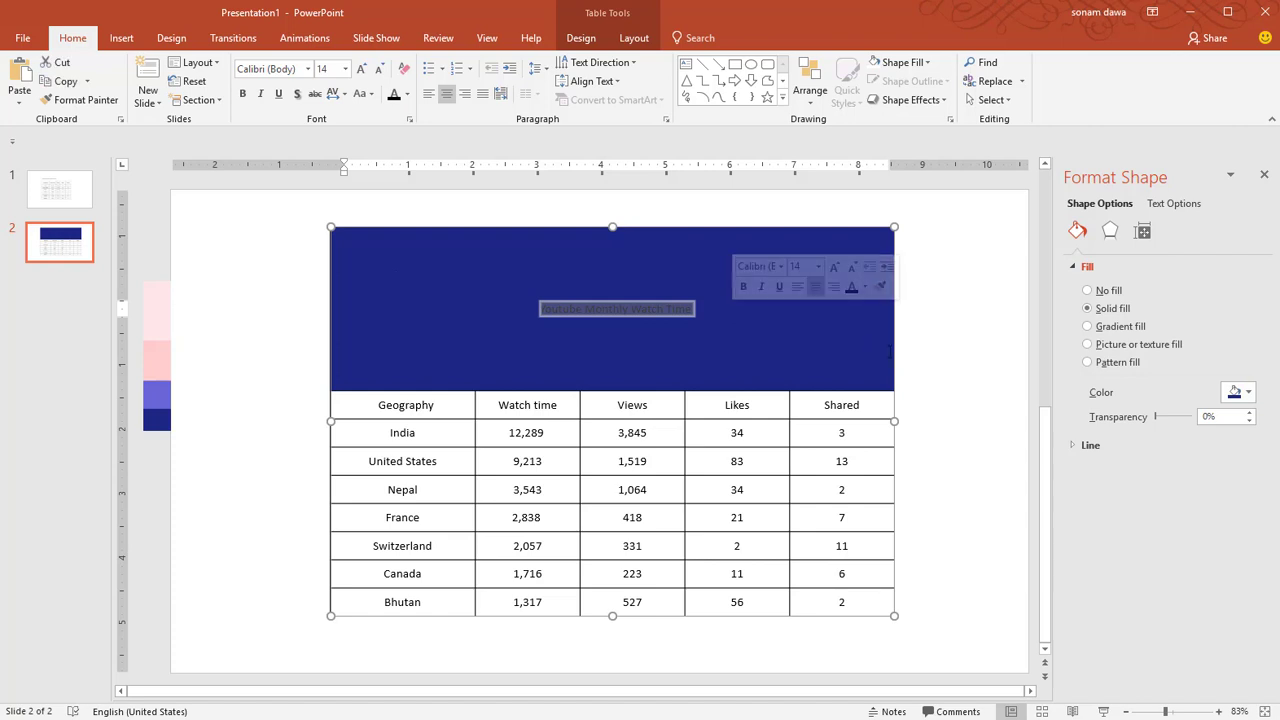
{"action": "left_click", "coordinate": [936, 358]}
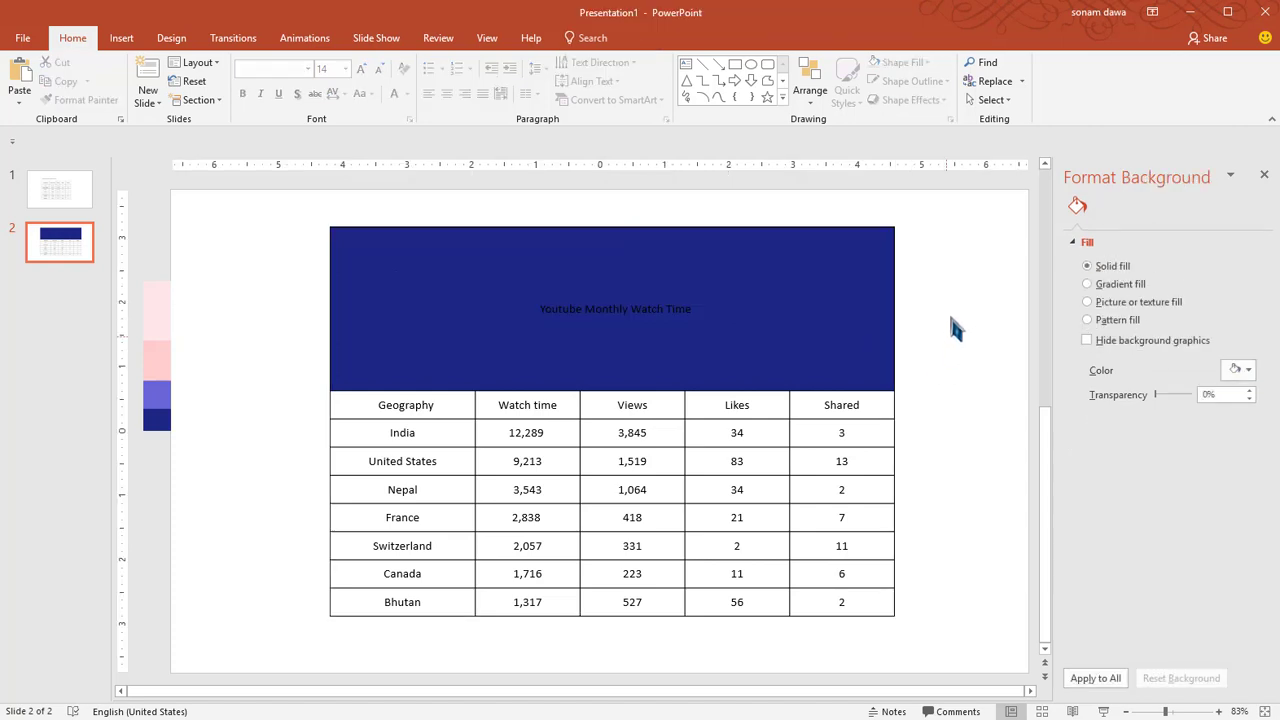
Give the slide background a solid fill of the dark navy blue sampled from the colour bar
{"action": "right_click", "coordinate": [950, 293]}
{"action": "left_click", "coordinate": [969, 253]}
{"action": "left_click", "coordinate": [1247, 372]}
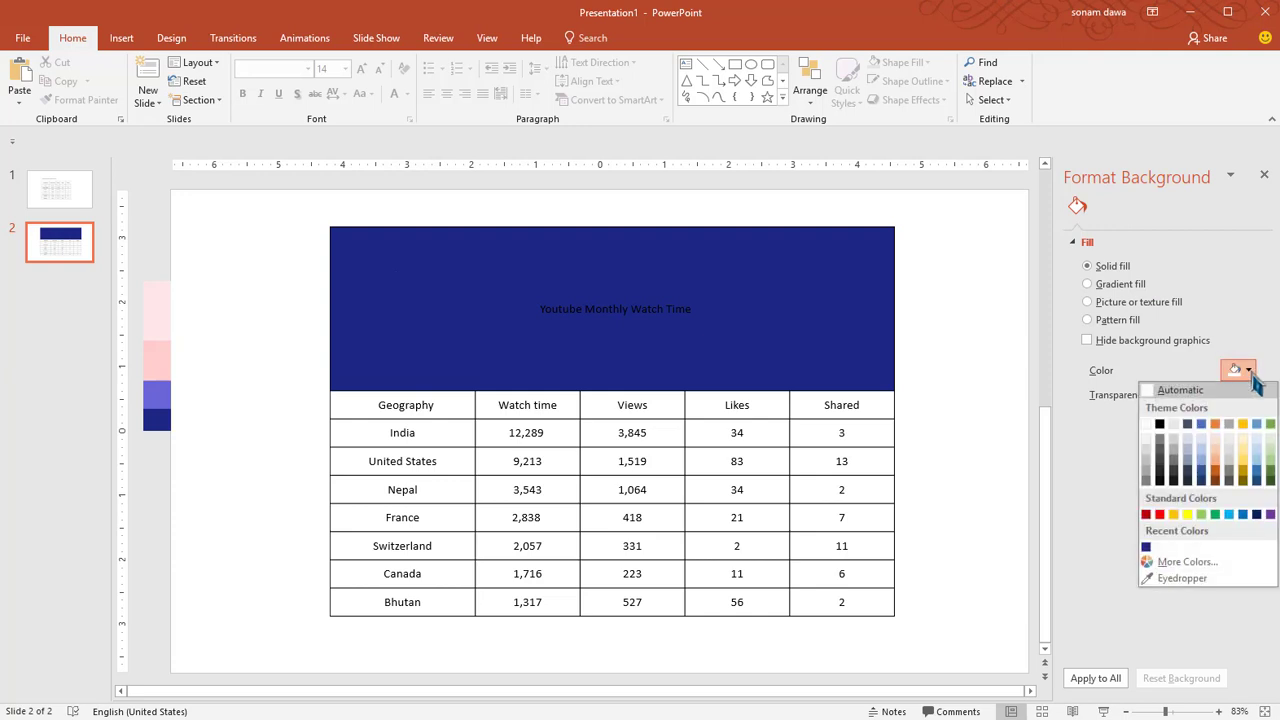
{"action": "left_click", "coordinate": [1146, 547]}
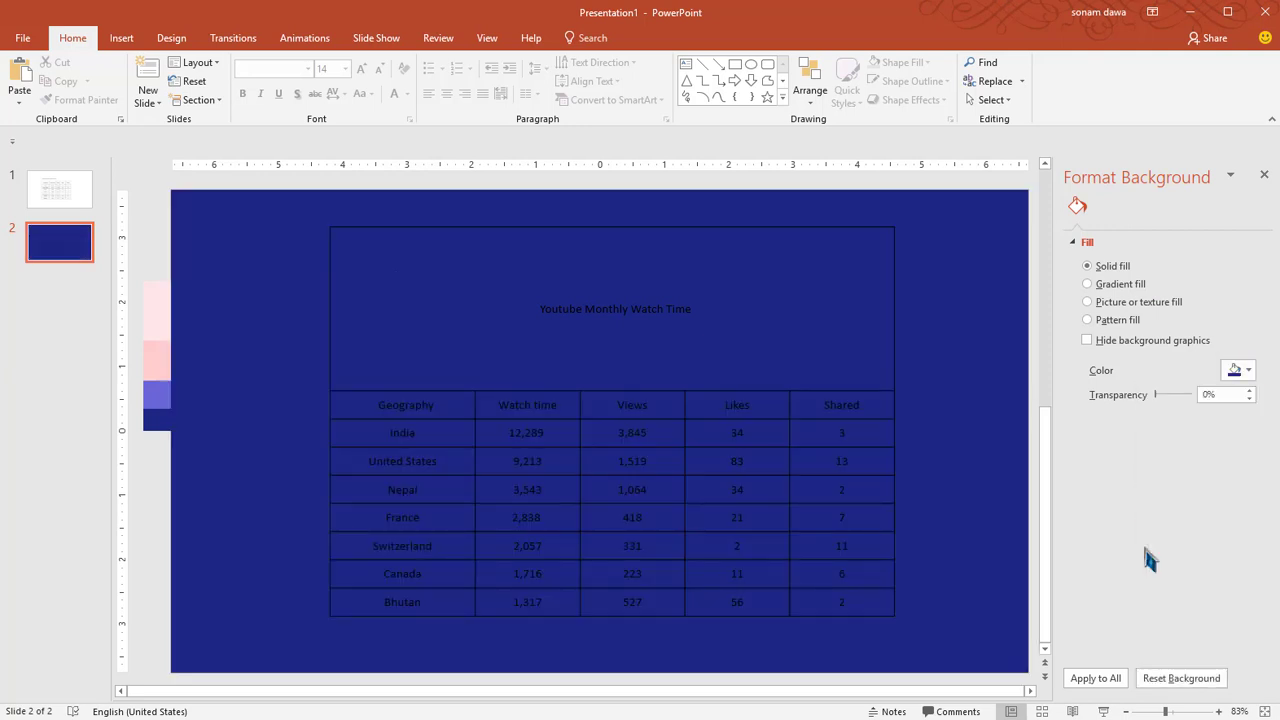
{"action": "mouse_move", "coordinate": [600, 300]}
{"action": "left_mouse_down"}
{"action": "mouse_move", "coordinate": [395, 521]}
{"action": "mouse_move", "coordinate": [875, 628]}
{"action": "left_mouse_up"}
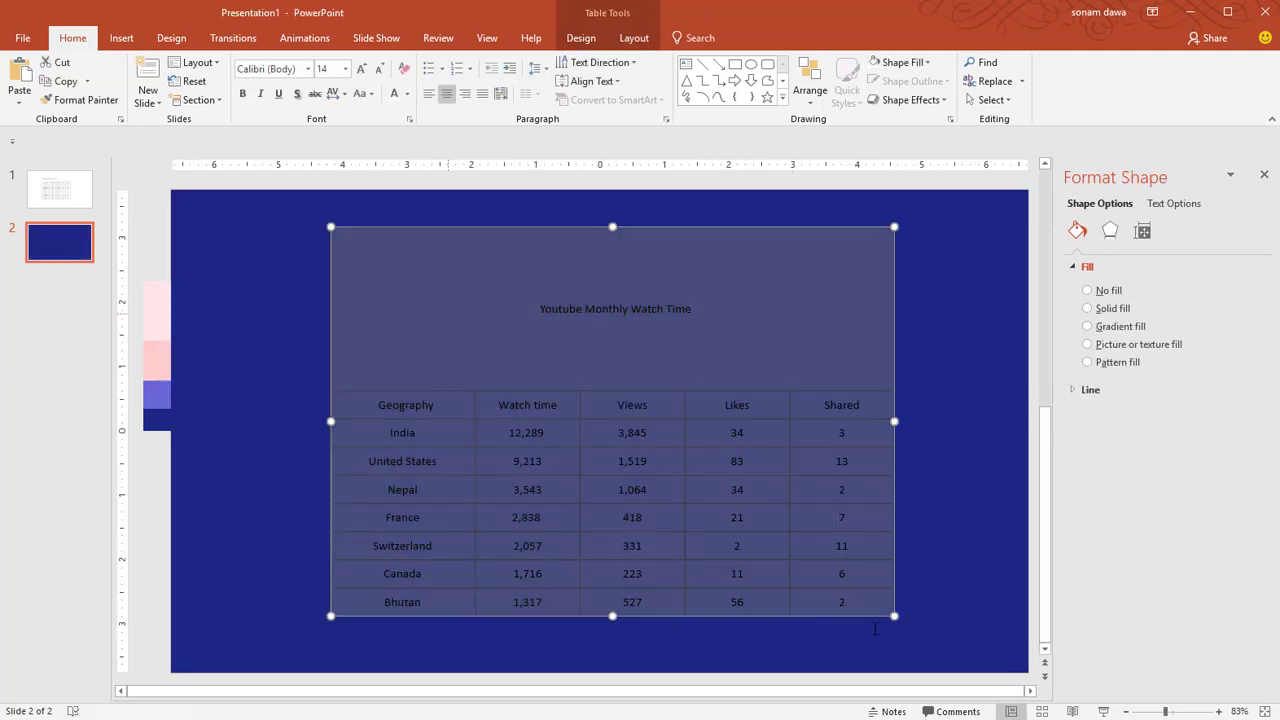
Make the table text white and enlarge the 'Youtube Monthly Watch Time' title
{"action": "left_click", "coordinate": [394, 95]}
{"action": "left_click", "coordinate": [283, 233]}
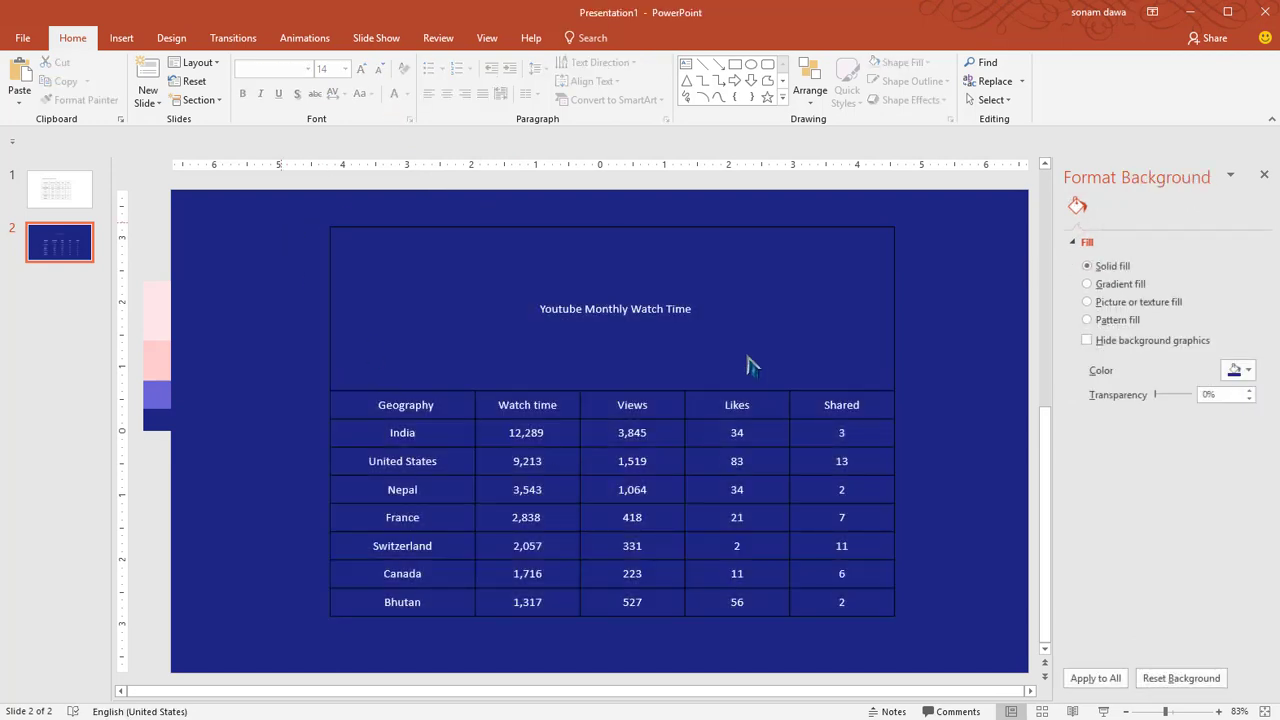
{"action": "left_click", "coordinate": [622, 309]}
{"action": "left_click_drag", "start_coordinate": [694, 309], "coordinate": [540, 309]}
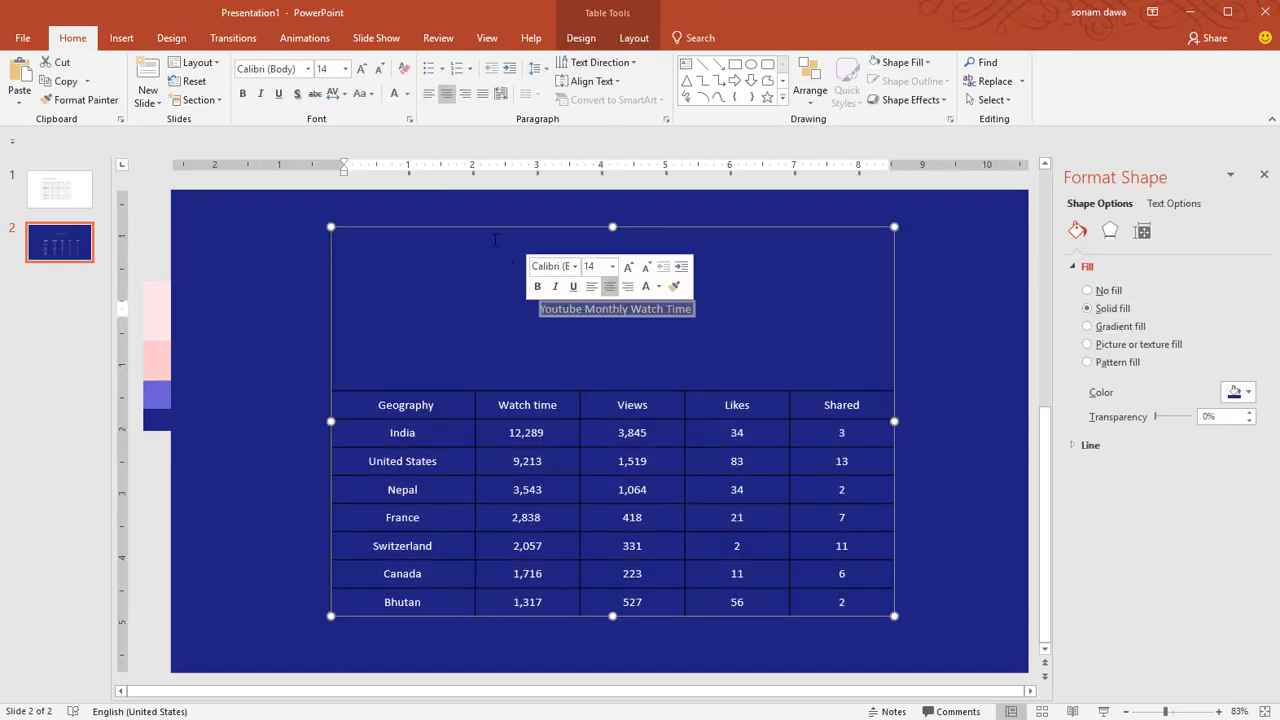
{"action": "left_click", "coordinate": [361, 68]}
{"action": "left_click", "coordinate": [361, 68]}
{"action": "left_click", "coordinate": [361, 68]}
{"action": "left_click", "coordinate": [361, 68]}
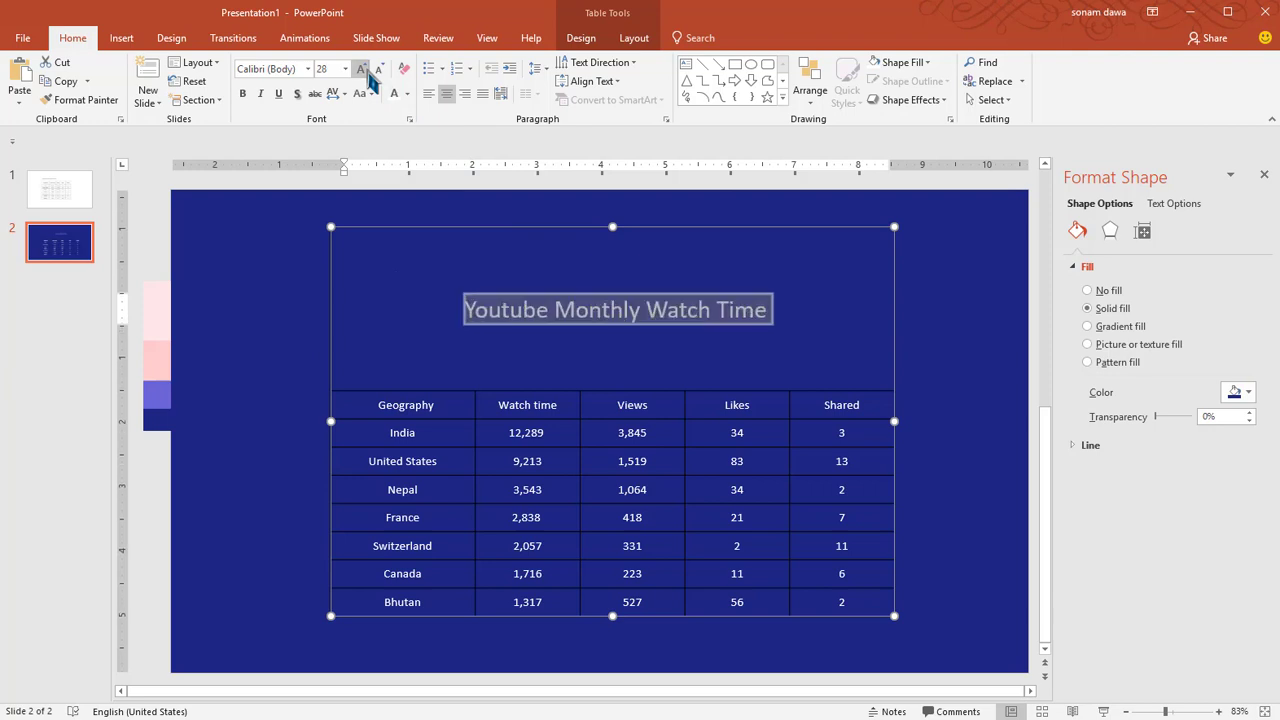
{"action": "left_click", "coordinate": [361, 68]}
{"action": "left_click", "coordinate": [361, 68]}
{"action": "left_click", "coordinate": [361, 68]}
{"action": "left_click", "coordinate": [361, 68]}
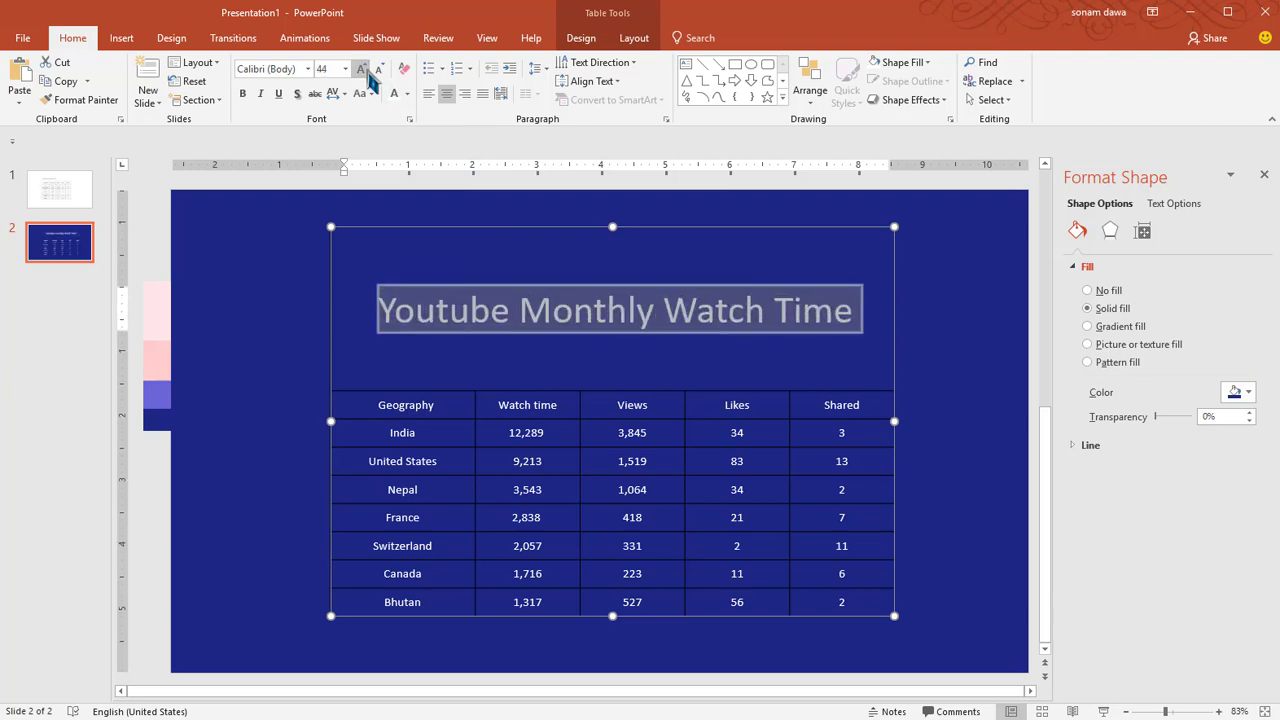
{"action": "left_click", "coordinate": [361, 68]}
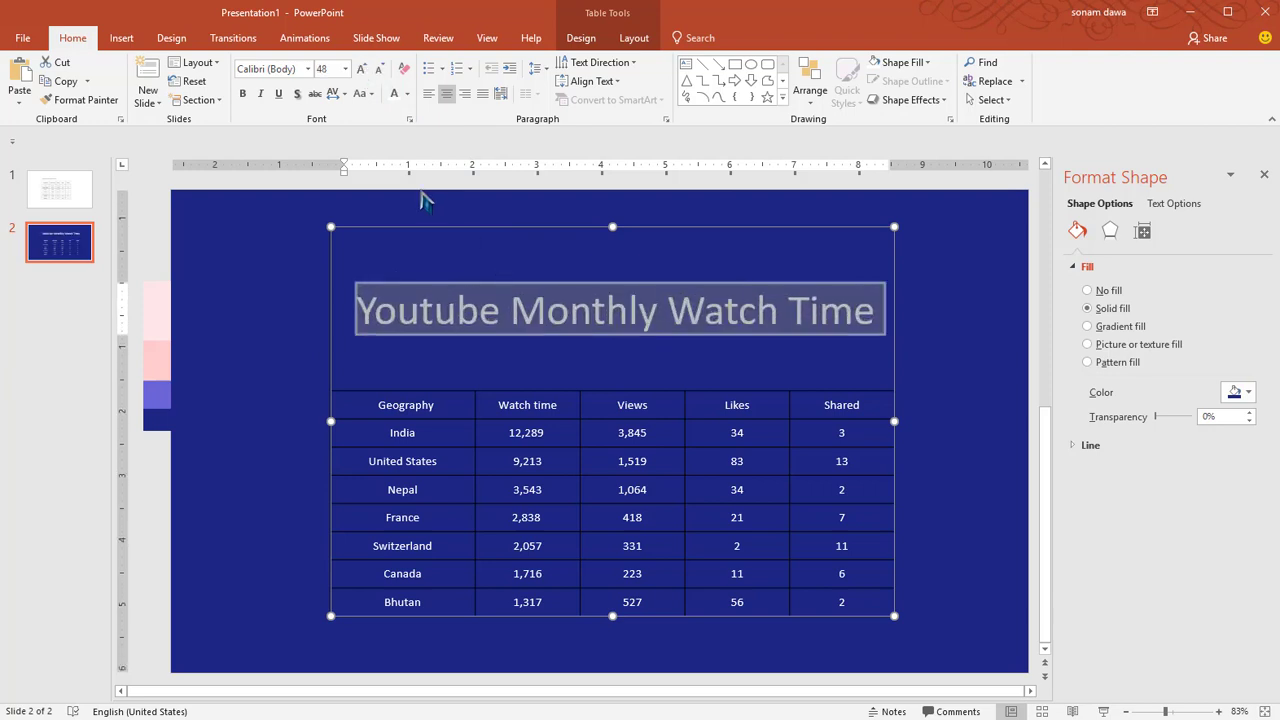
Apply small caps and UPPERCASE to the title, then shrink it to 44 pt
{"action": "left_click", "coordinate": [409, 119]}
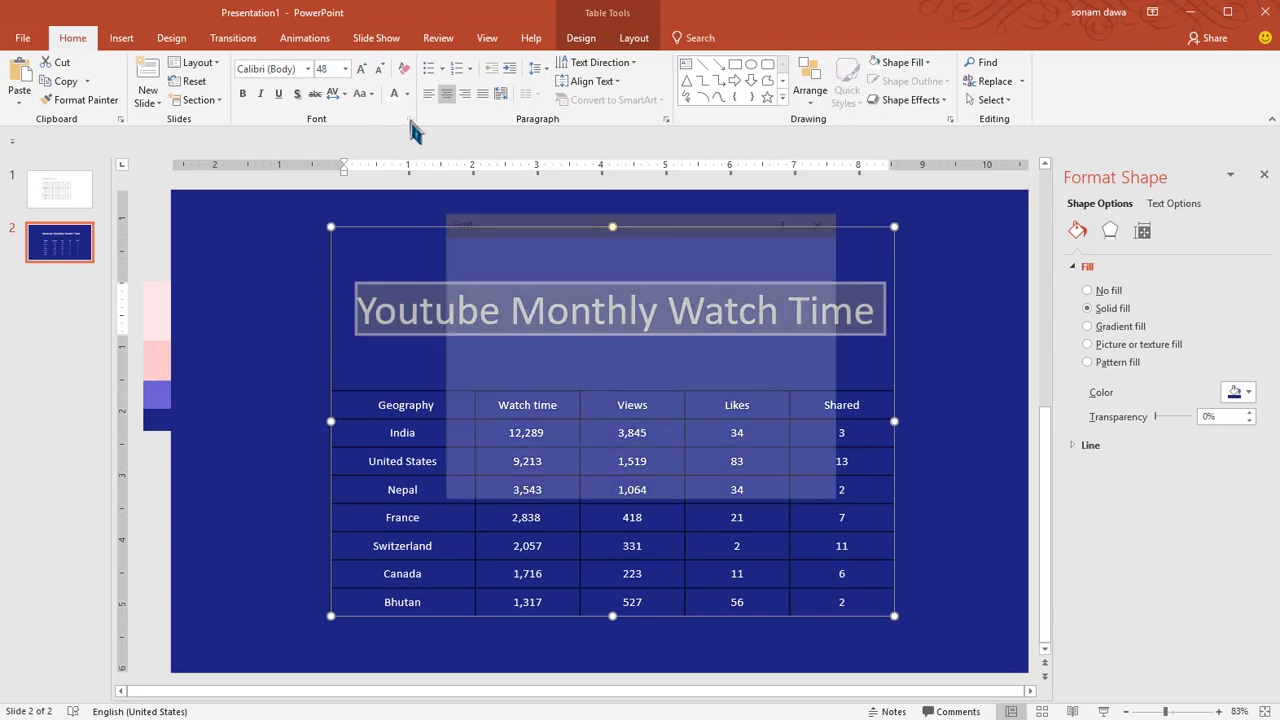
{"action": "left_click", "coordinate": [702, 396]}
{"action": "left_click", "coordinate": [738, 487]}
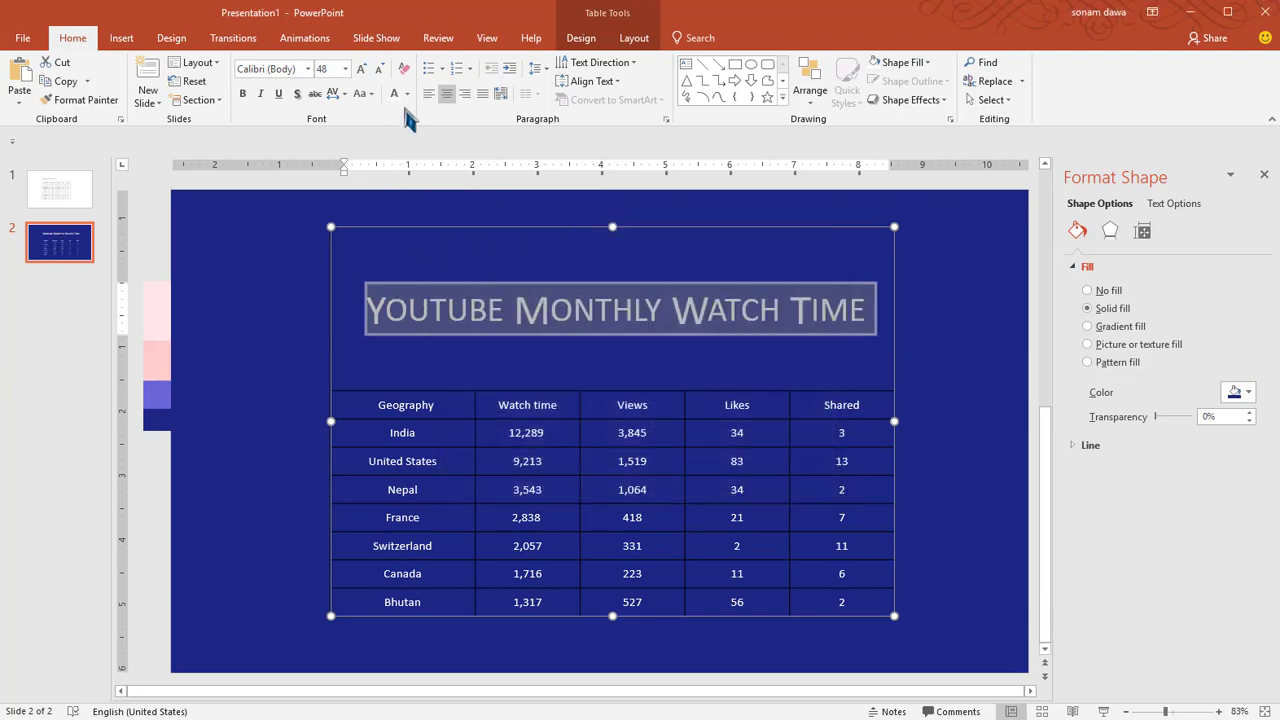
{"action": "left_click", "coordinate": [361, 96]}
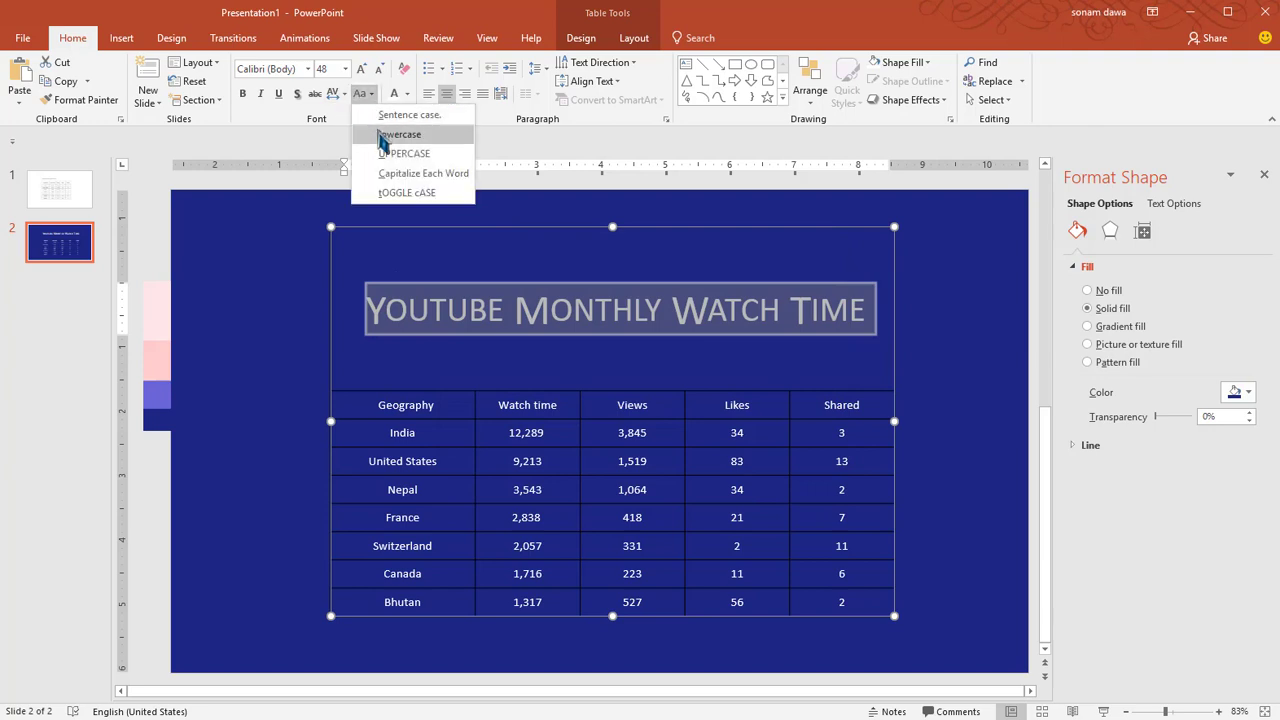
{"action": "left_click", "coordinate": [400, 153]}
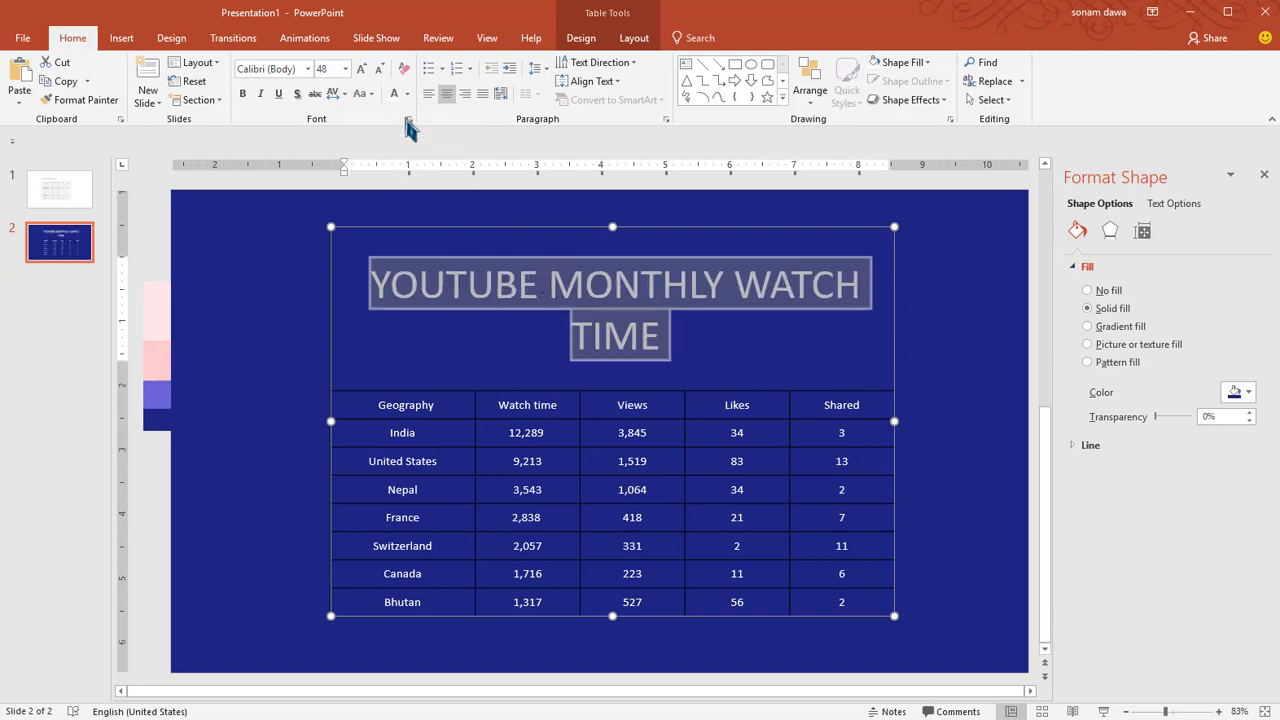
{"action": "left_click", "coordinate": [379, 68]}
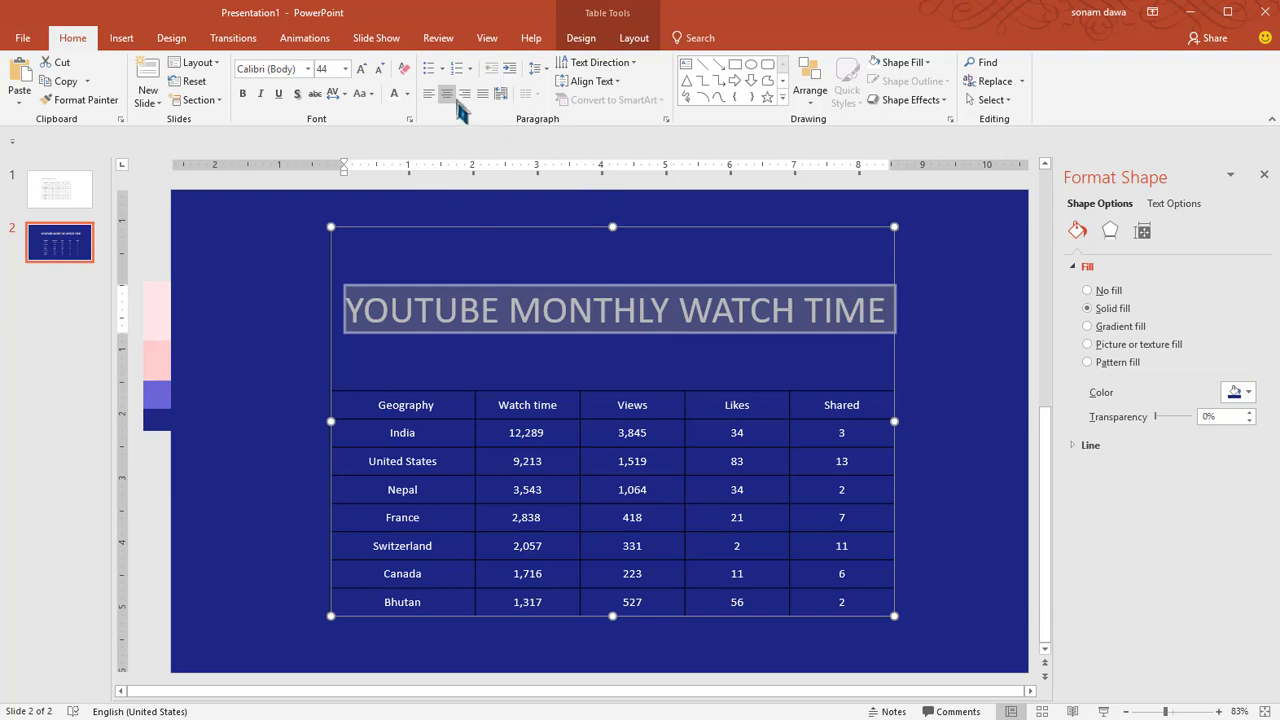
Fill the Geography-to-Shared header row with the light purple sampled from the colour strip
{"action": "left_click", "coordinate": [912, 388]}
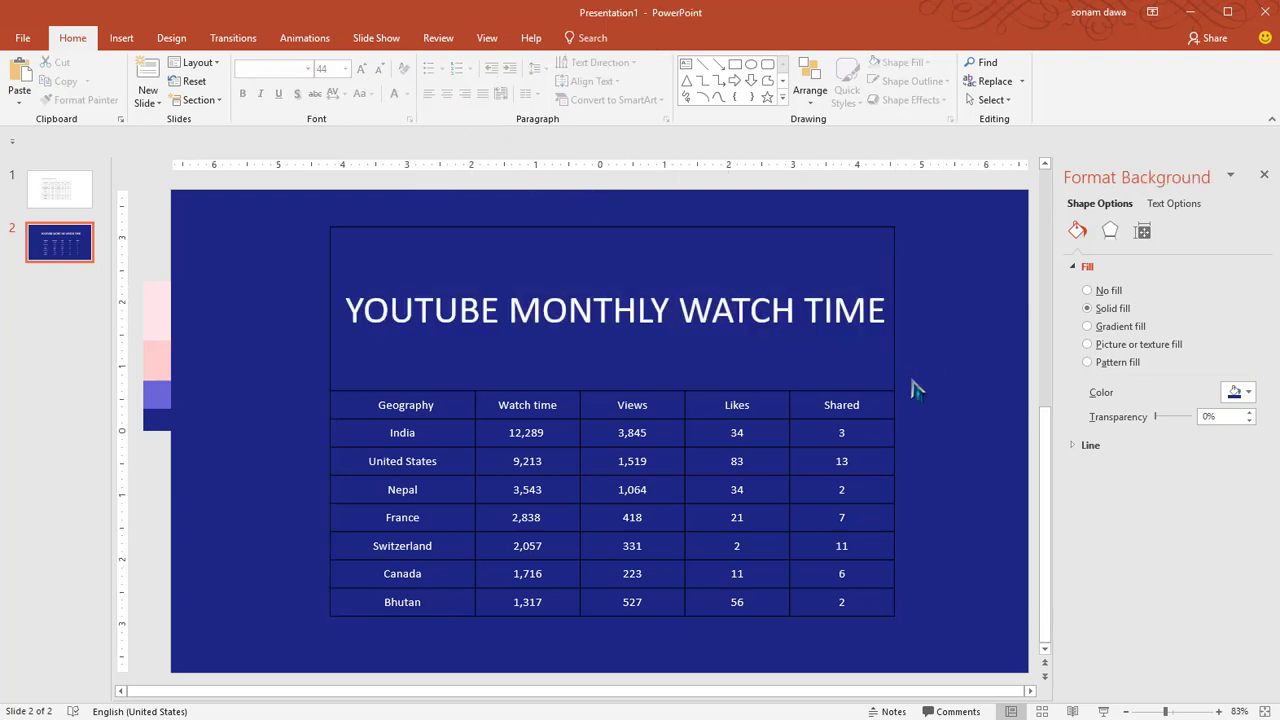
{"action": "left_click_drag", "start_coordinate": [380, 405], "coordinate": [848, 408]}
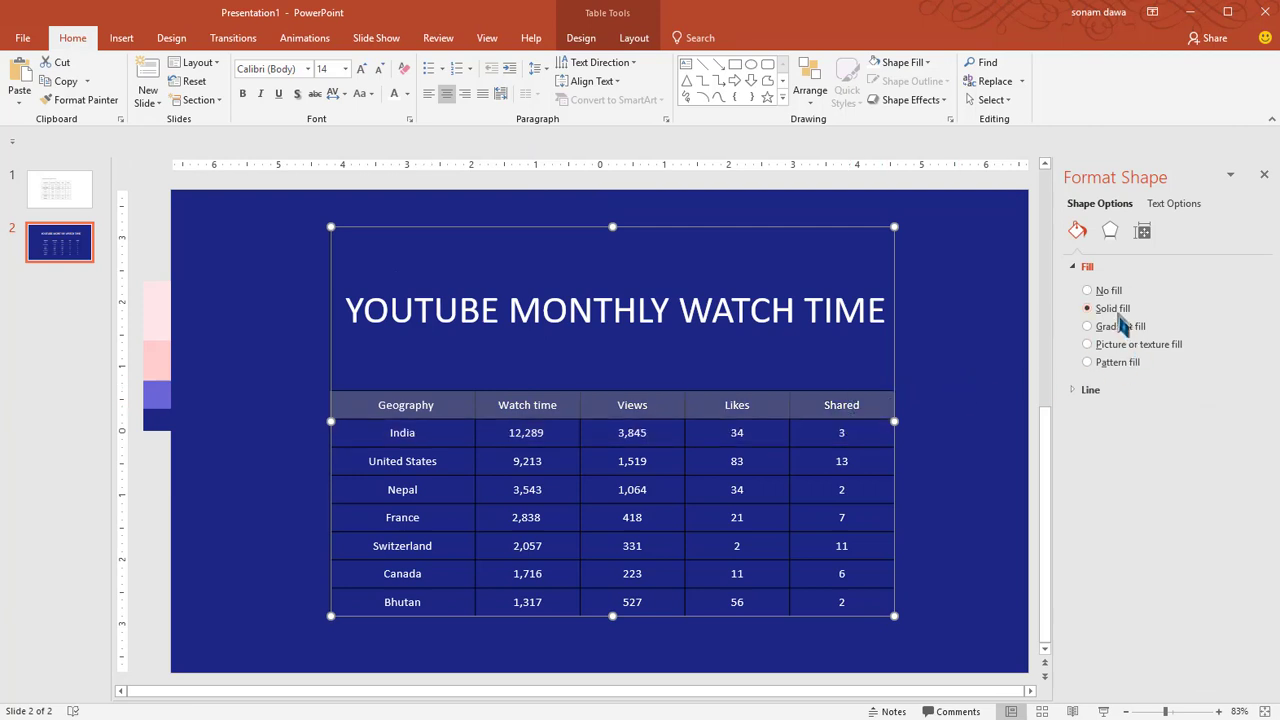
{"action": "left_click", "coordinate": [1248, 392]}
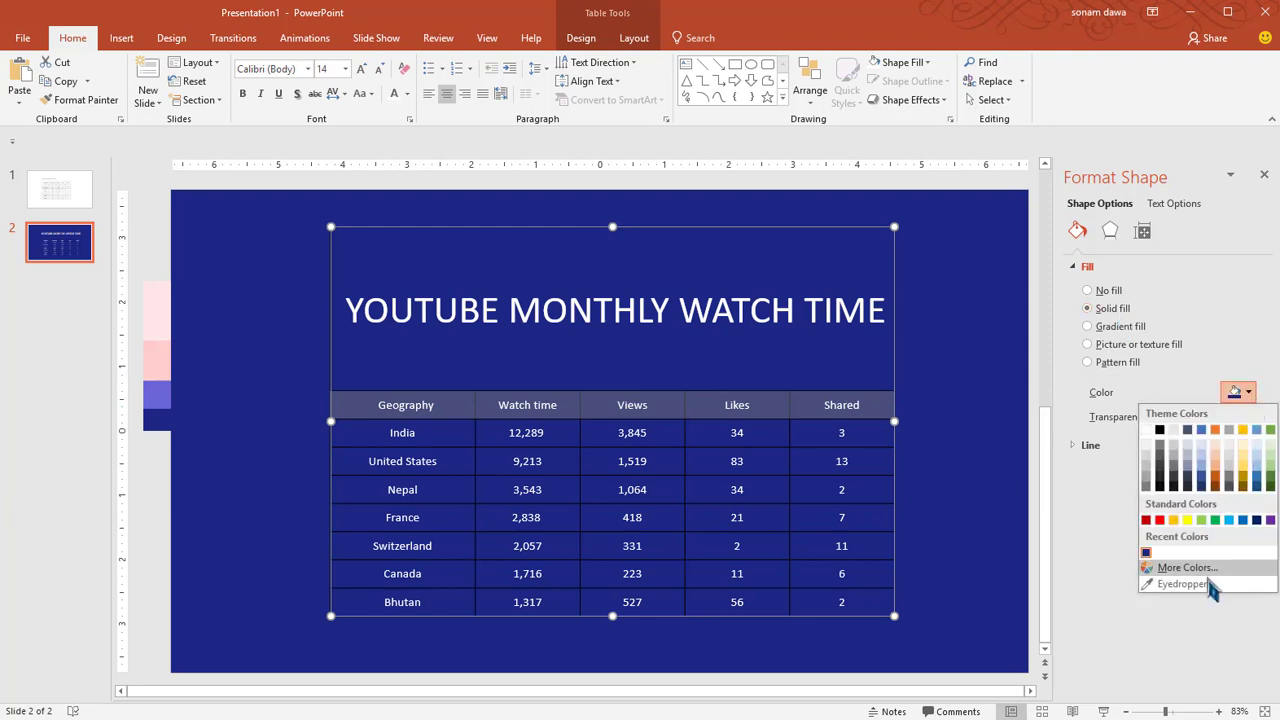
{"action": "left_click", "coordinate": [1182, 583]}
{"action": "left_click", "coordinate": [163, 395]}
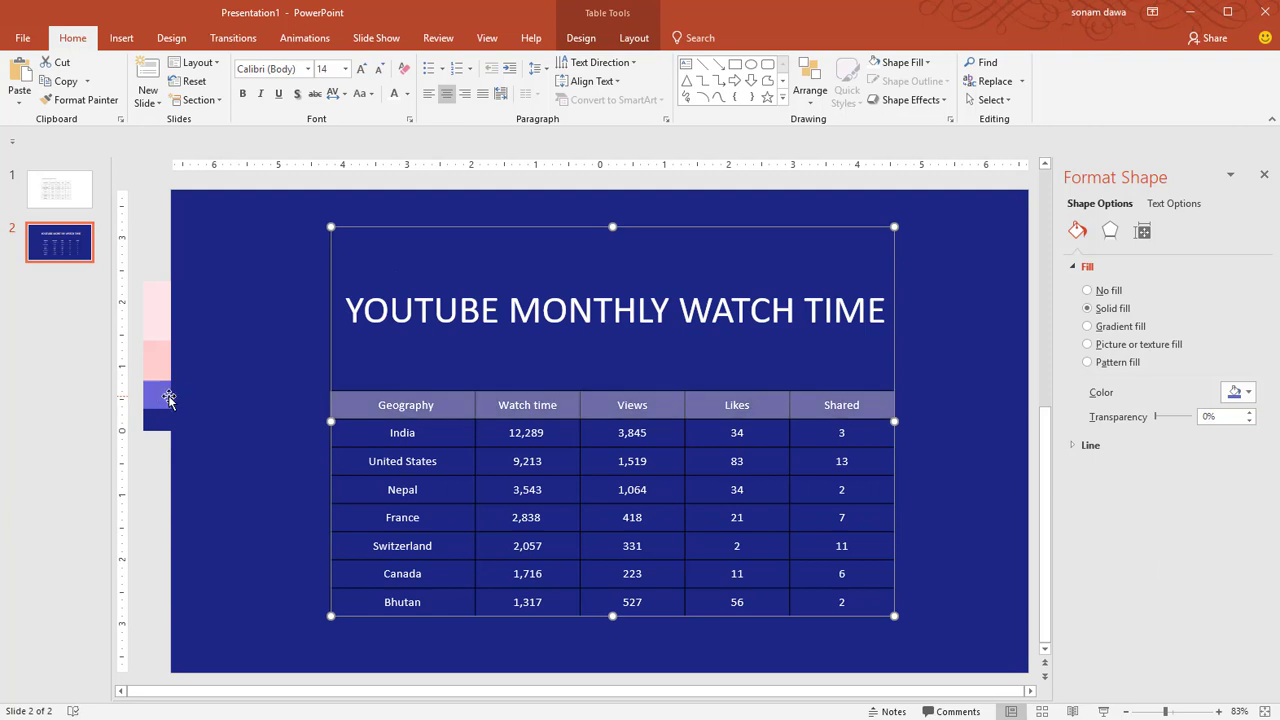
{"action": "left_click", "coordinate": [257, 400]}
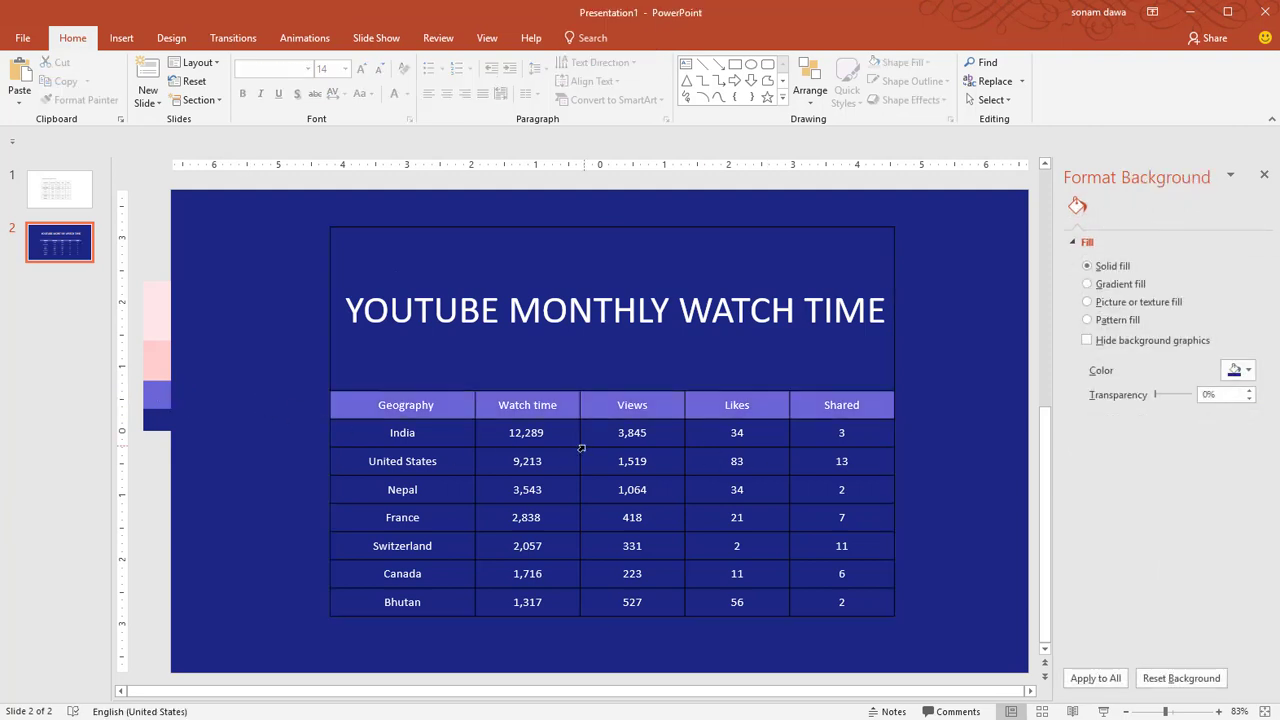
Set No Border on all table cells from the title row down to Bhutan
{"action": "left_click", "coordinate": [416, 265]}
{"action": "left_click_drag", "start_coordinate": [388, 310], "coordinate": [848, 598]}
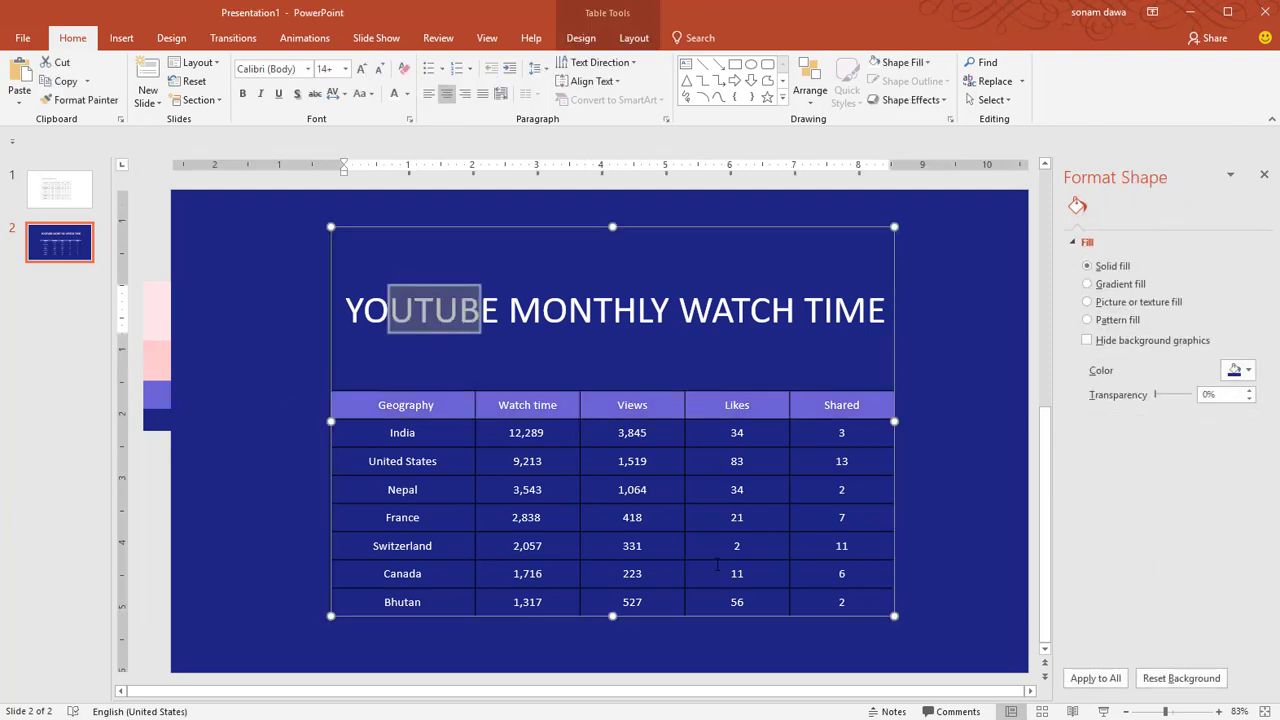
{"action": "left_click", "coordinate": [849, 600]}
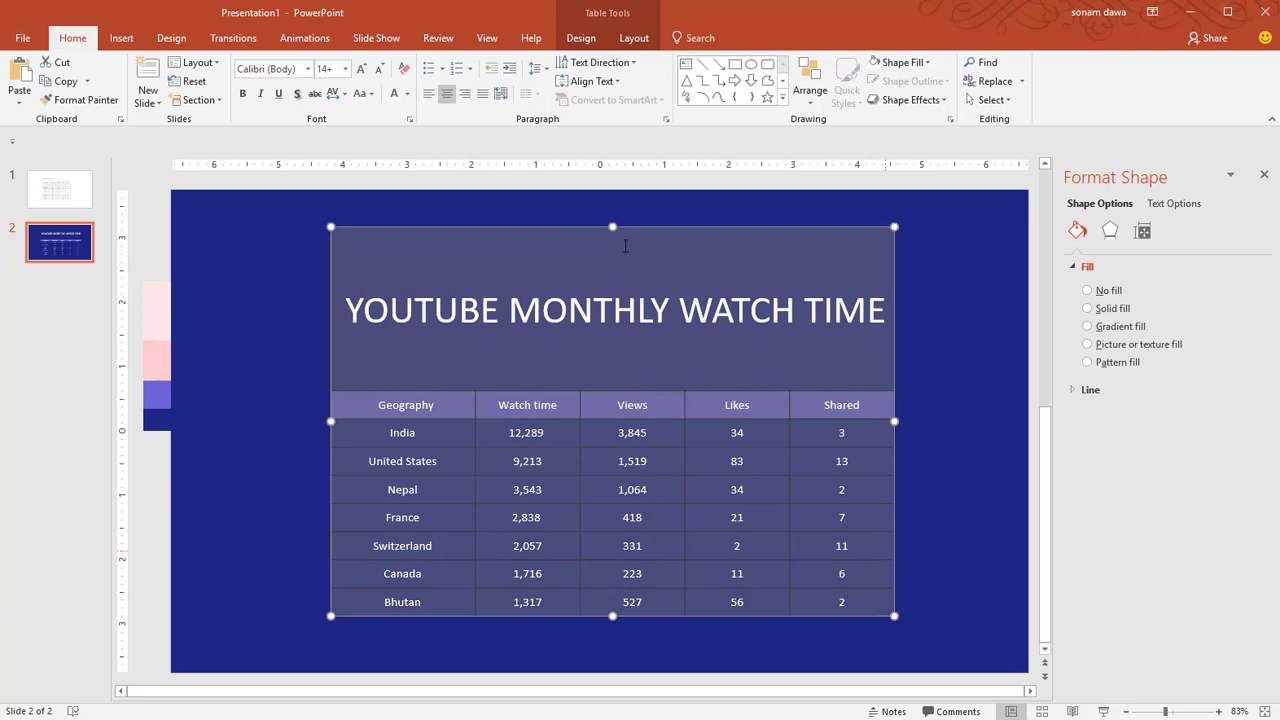
{"action": "left_click", "coordinate": [586, 40]}
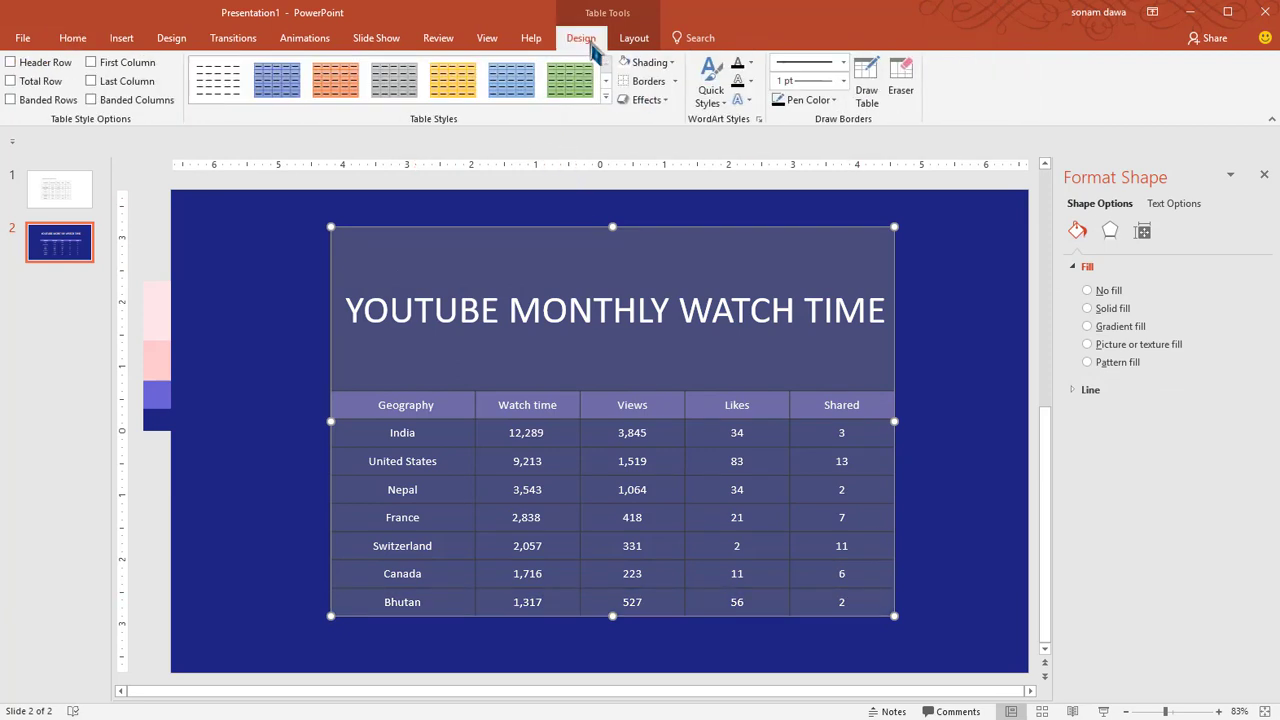
{"action": "left_click", "coordinate": [676, 92]}
{"action": "left_click", "coordinate": [678, 117]}
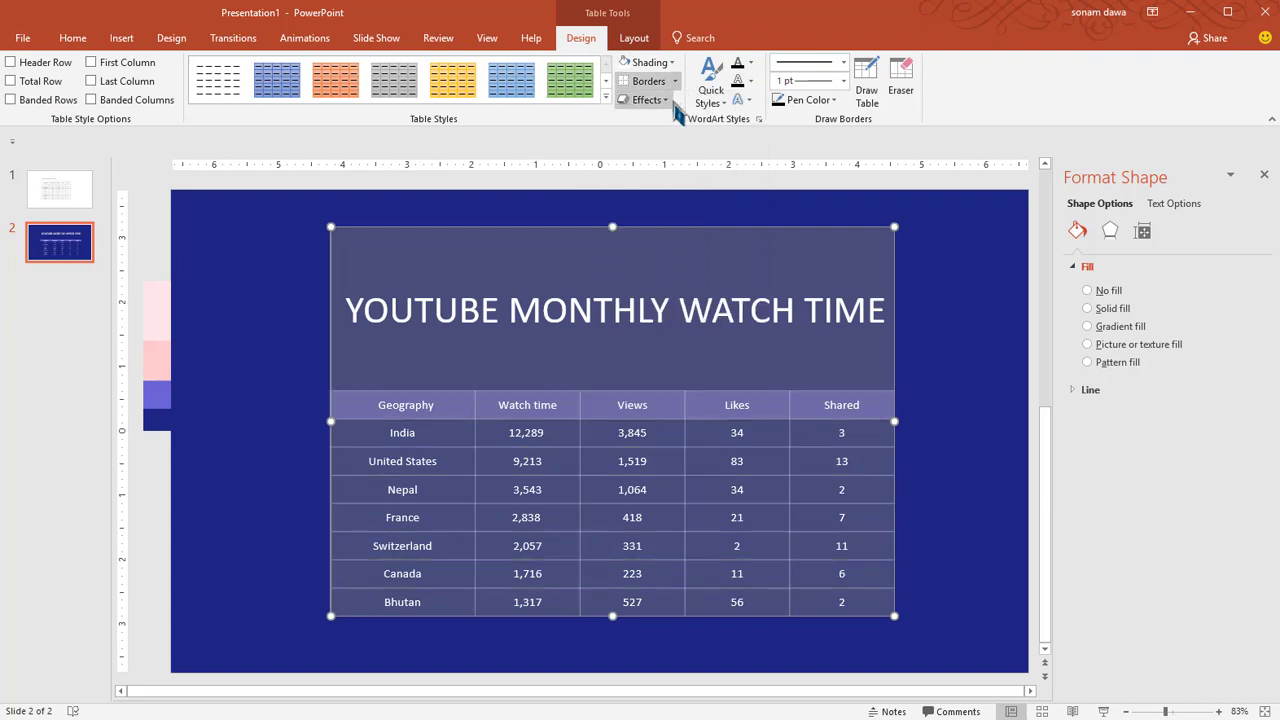
{"action": "left_click", "coordinate": [955, 423]}
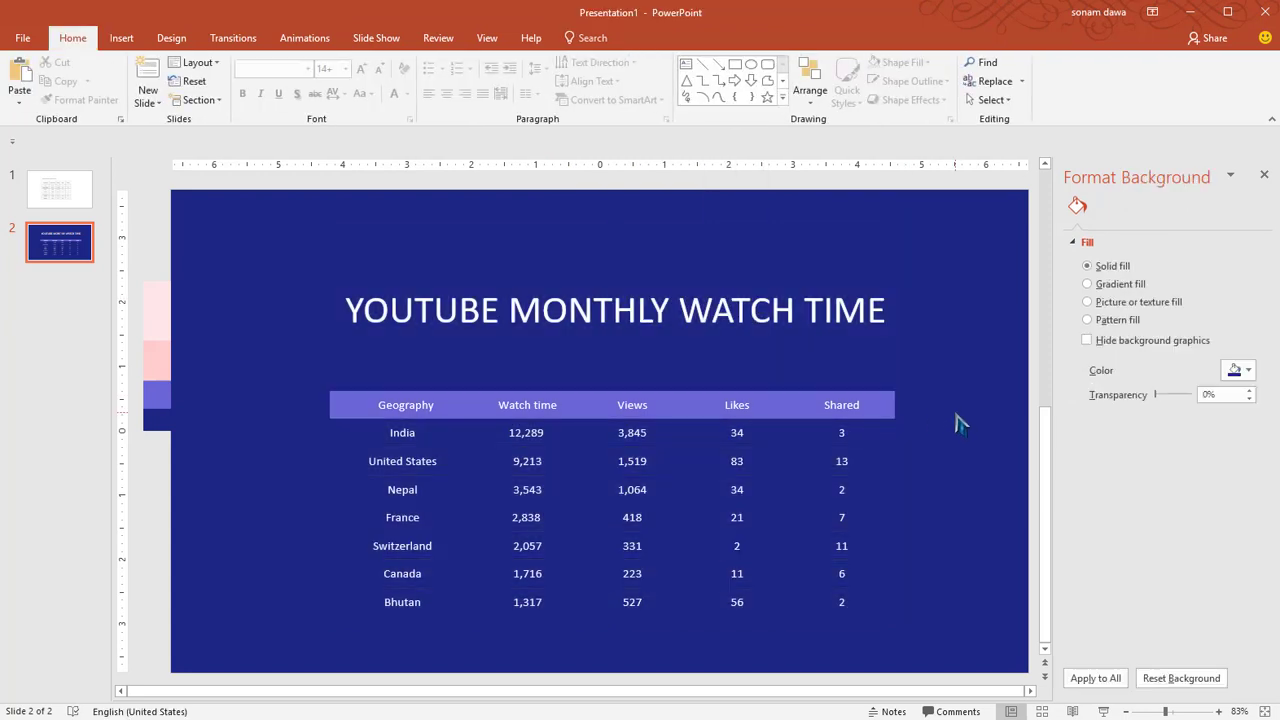
{"action": "left_click", "coordinate": [417, 463]}
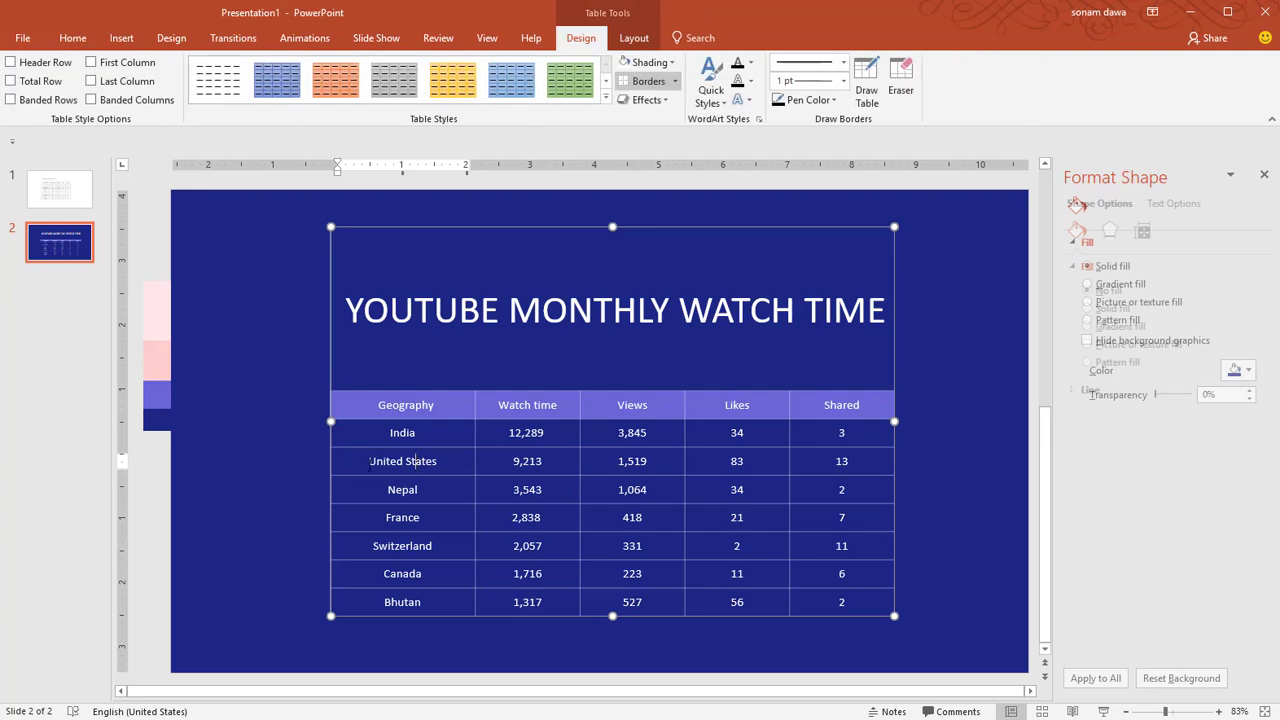
{"action": "left_click", "coordinate": [240, 340]}
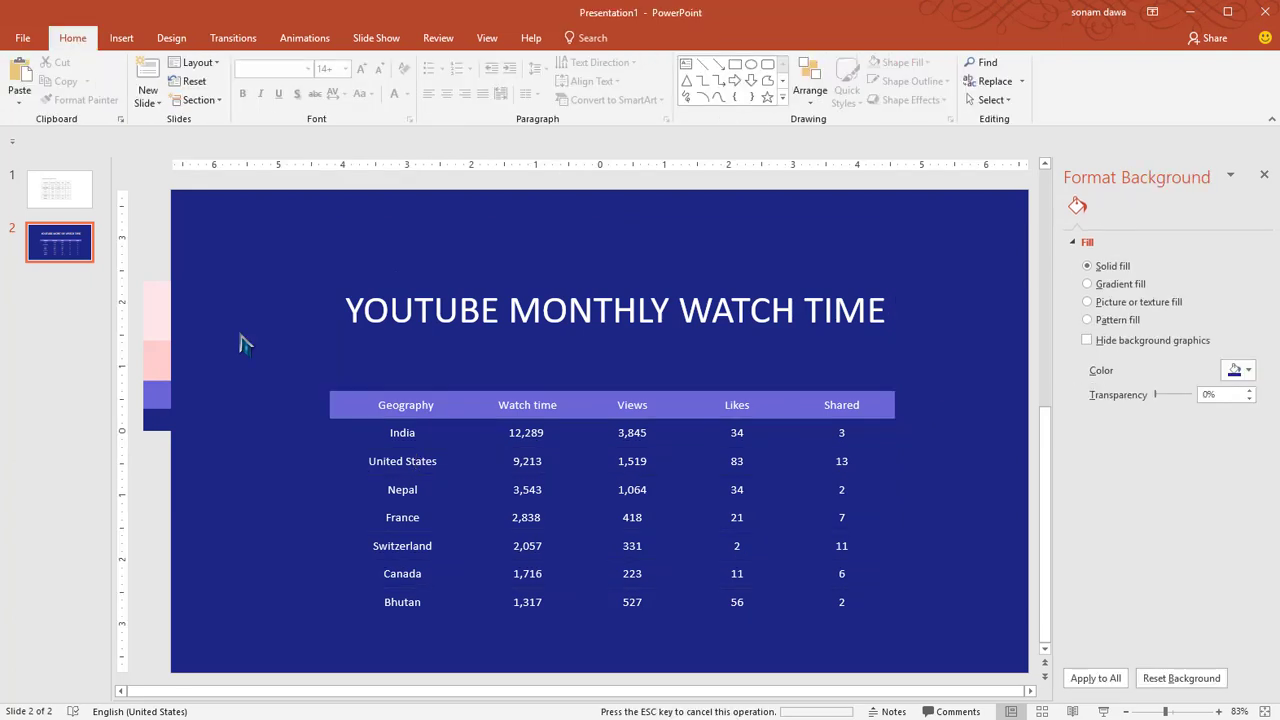
Paste the night-road photo, send it behind the table, and crop it toward the standing man
{"action": "key", "text": "ctrl+v"}
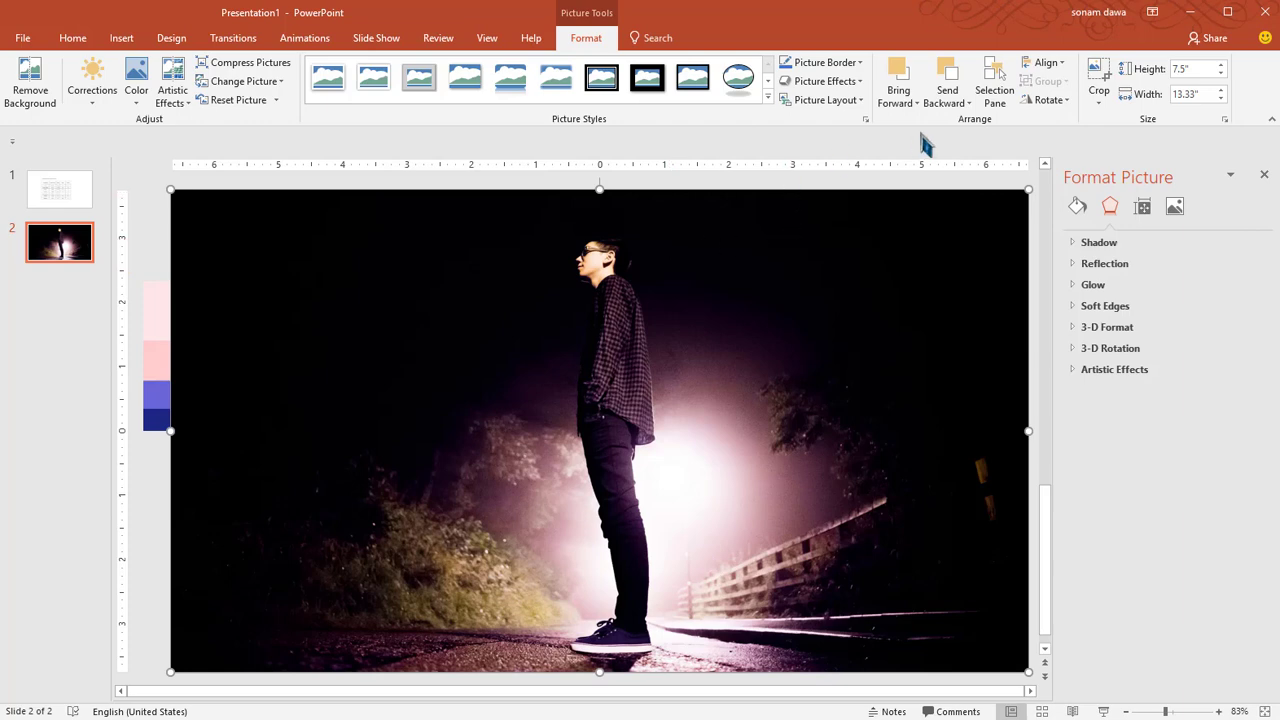
{"action": "left_click", "coordinate": [950, 78]}
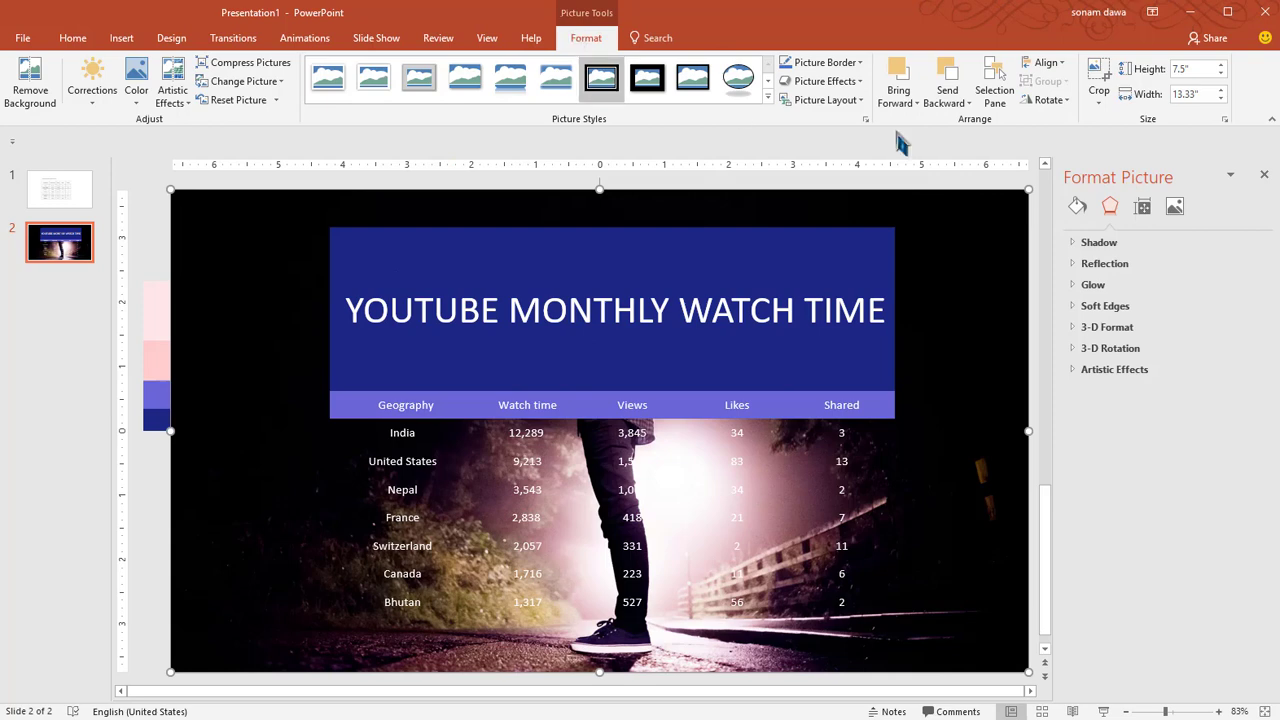
{"action": "left_click", "coordinate": [1098, 78]}
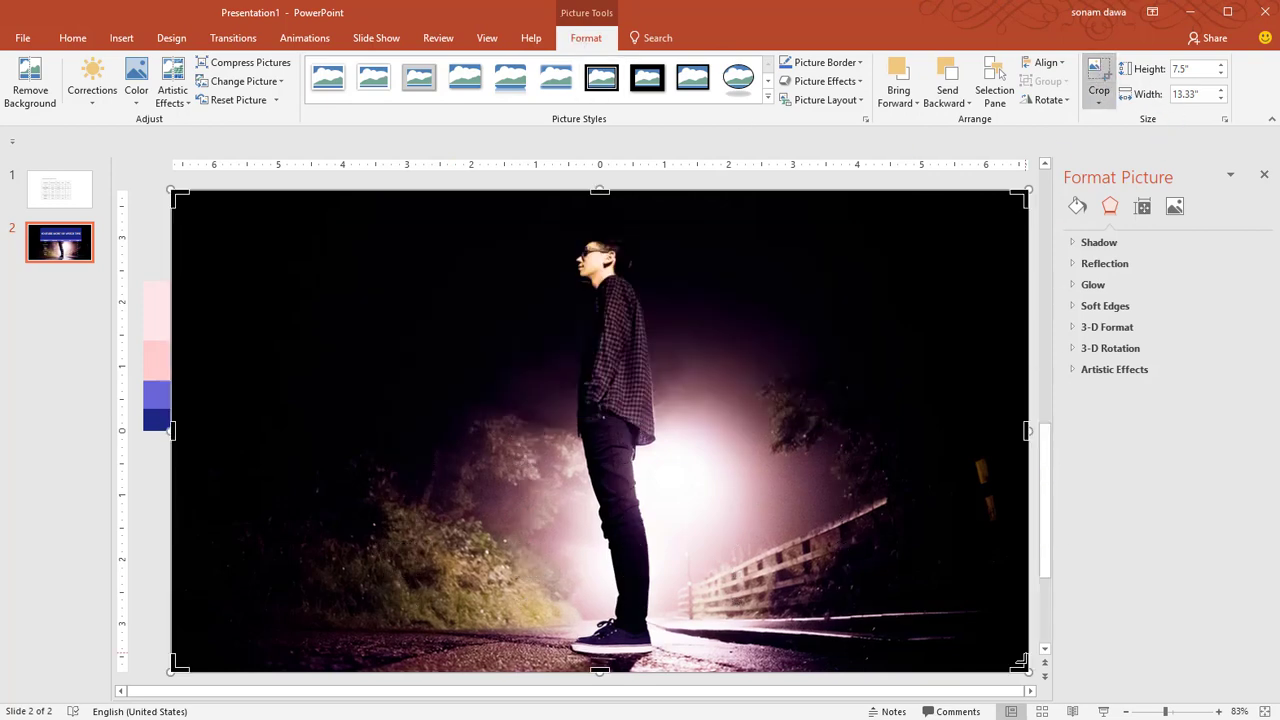
{"action": "left_click_drag", "start_coordinate": [1028, 672], "coordinate": [1001, 647]}
{"action": "left_click_drag", "start_coordinate": [846, 549], "coordinate": [698, 521]}
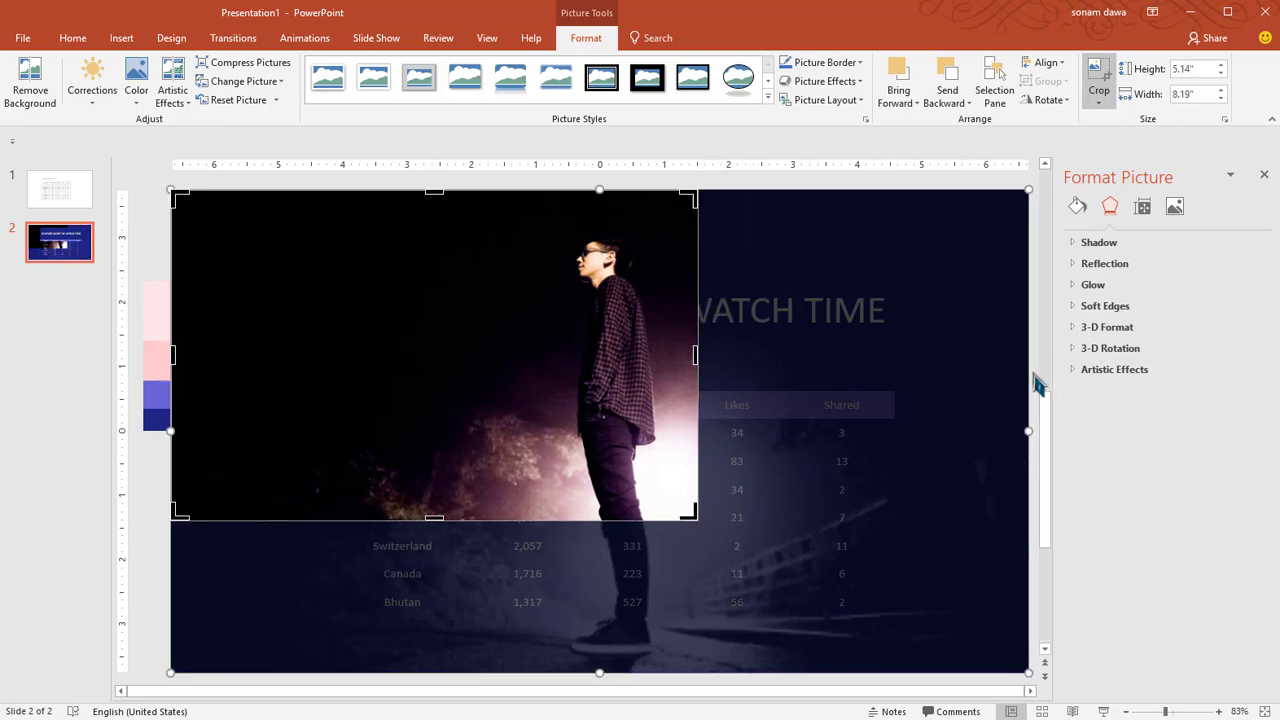
{"action": "left_click", "coordinate": [1040, 385]}
Enlarge the cropped photo so the man fills the slide's right side
{"action": "left_click", "coordinate": [928, 618]}
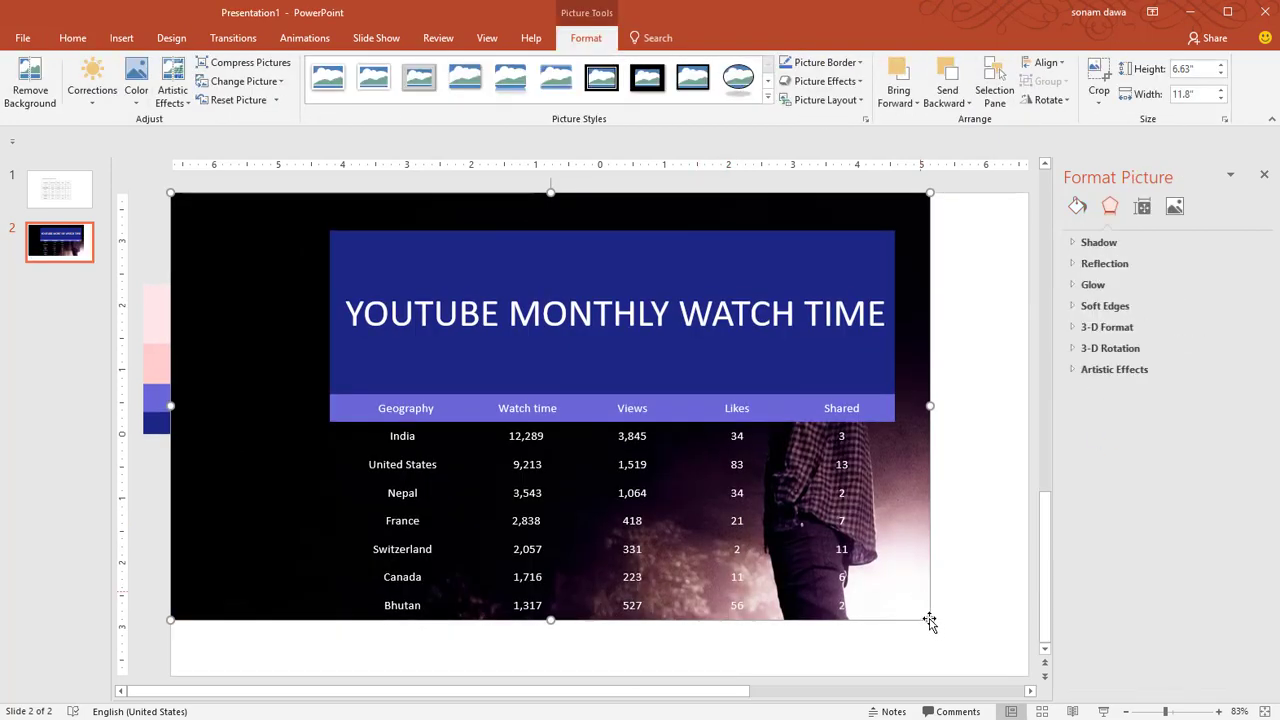
{"action": "left_click_drag", "start_coordinate": [928, 618], "coordinate": [1014, 668]}
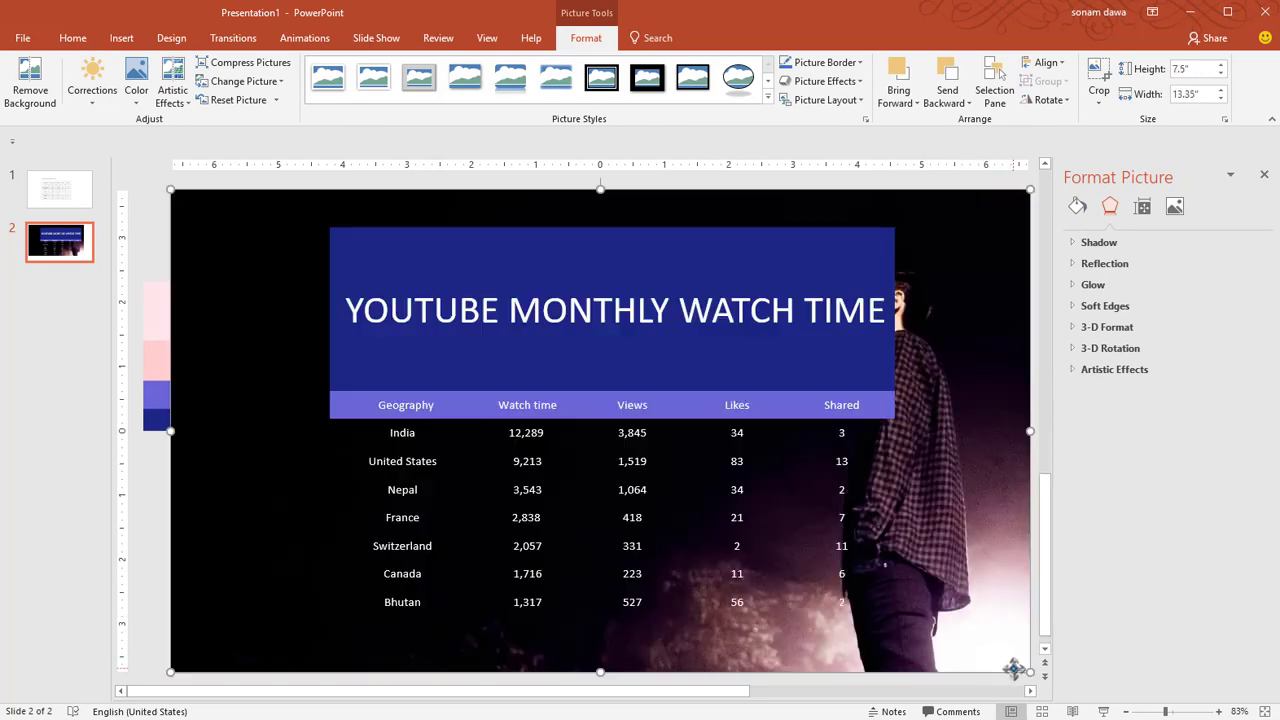
{"action": "left_click", "coordinate": [150, 252]}
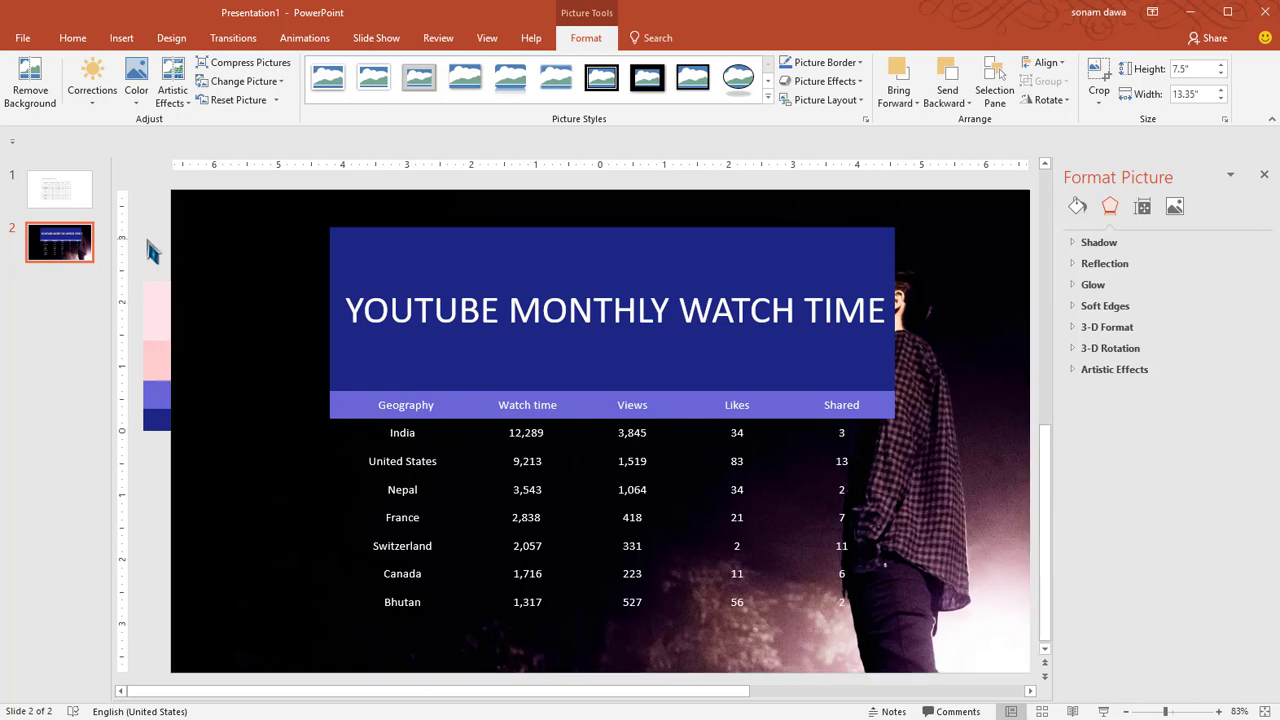
{"action": "left_click", "coordinate": [462, 318]}
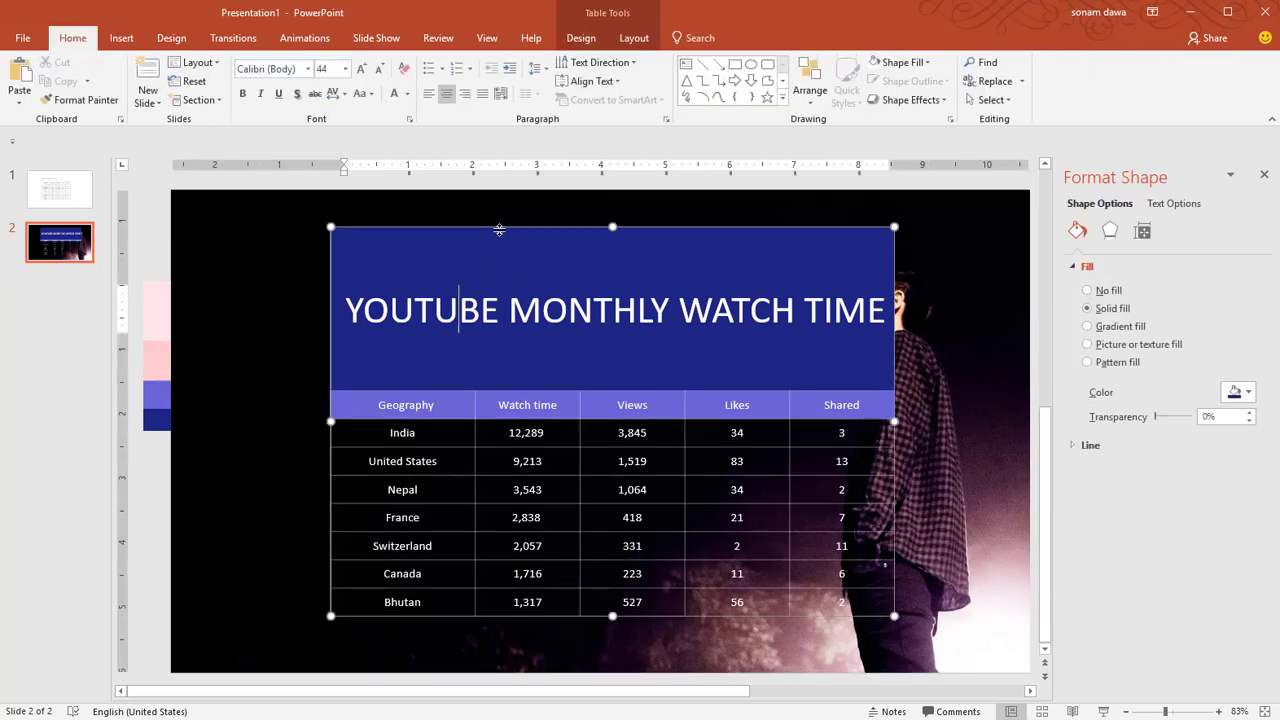
Shift the table left so it sits beside the man
{"action": "left_click_drag", "start_coordinate": [494, 223], "coordinate": [404, 226]}
{"action": "left_click_drag", "start_coordinate": [403, 227], "coordinate": [402, 228]}
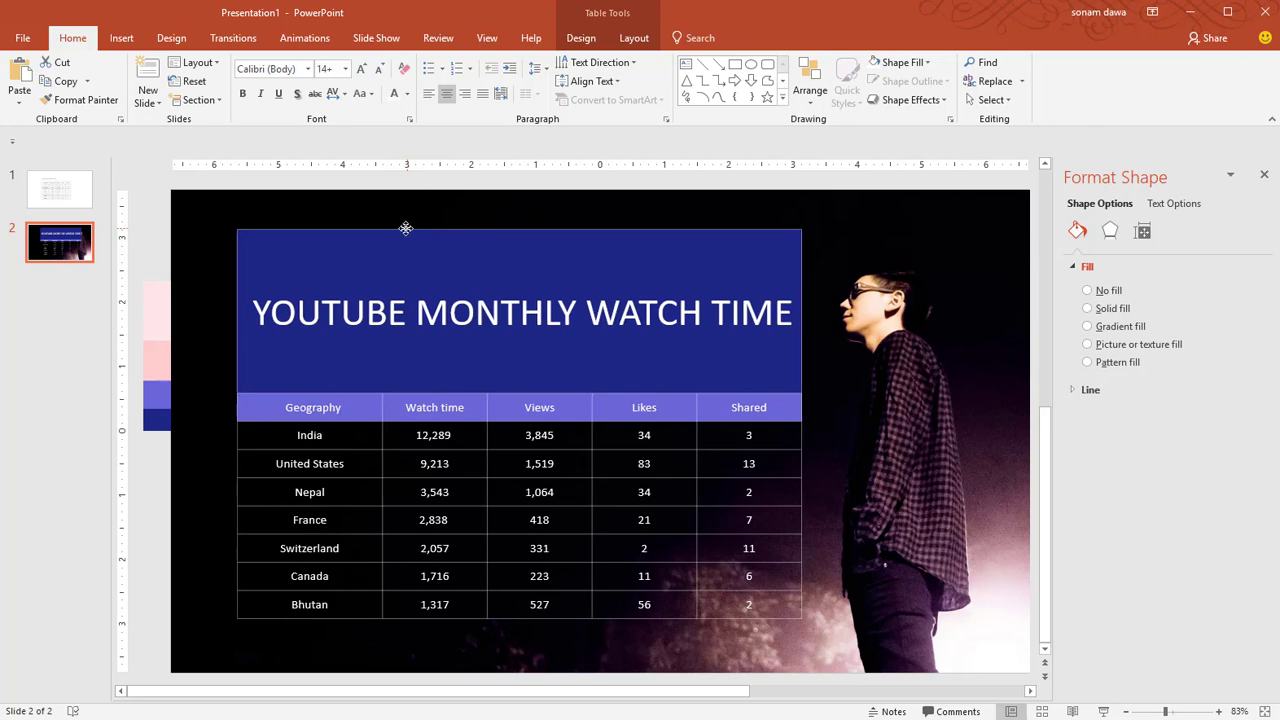
{"action": "left_click", "coordinate": [496, 283]}
{"action": "left_click", "coordinate": [360, 228]}
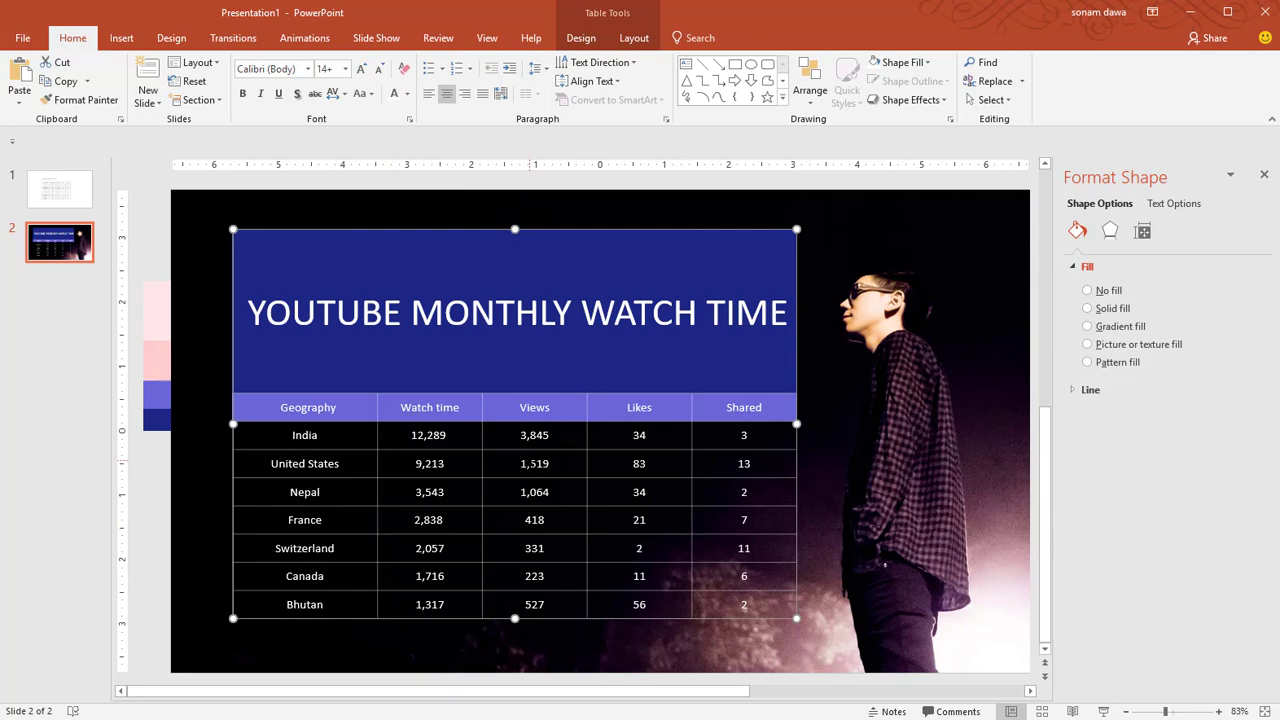
Give the United States row a solid light purple fill
{"action": "left_click", "coordinate": [532, 463]}
{"action": "left_click_drag", "start_coordinate": [245, 463], "coordinate": [785, 471]}
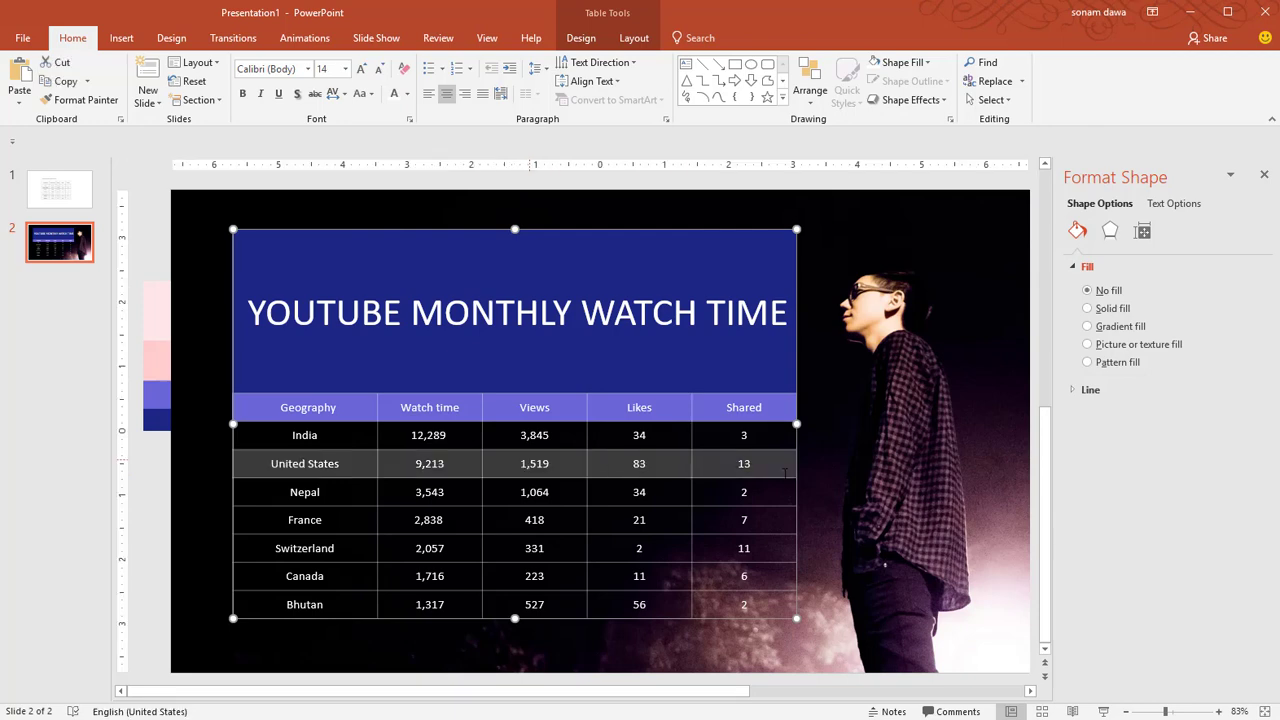
{"action": "left_click", "coordinate": [1114, 310]}
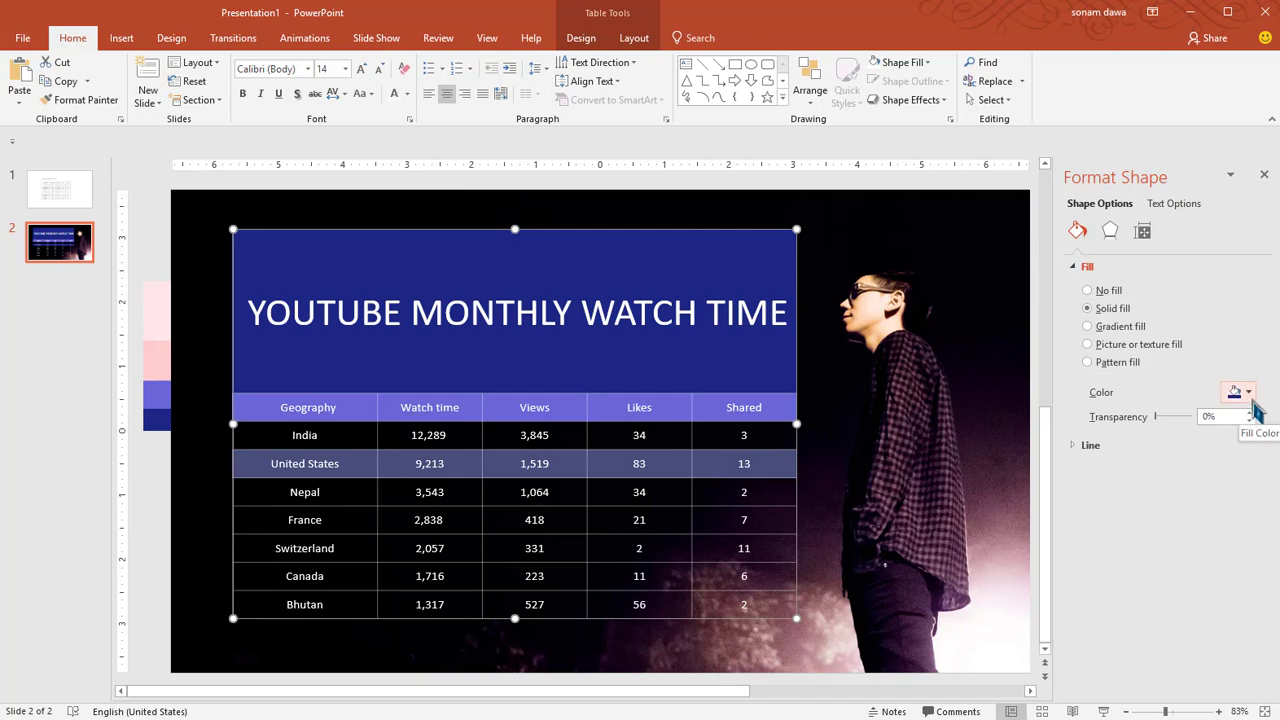
{"action": "left_click", "coordinate": [1247, 392]}
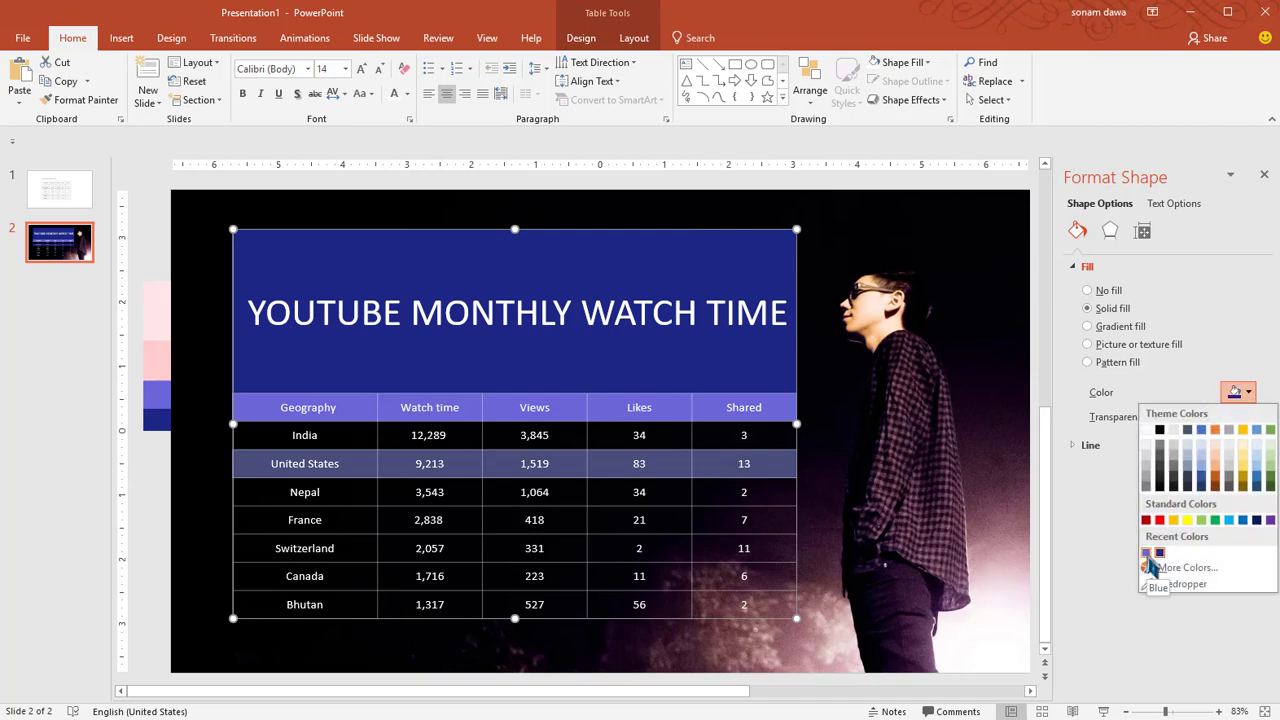
{"action": "left_click", "coordinate": [1148, 554]}
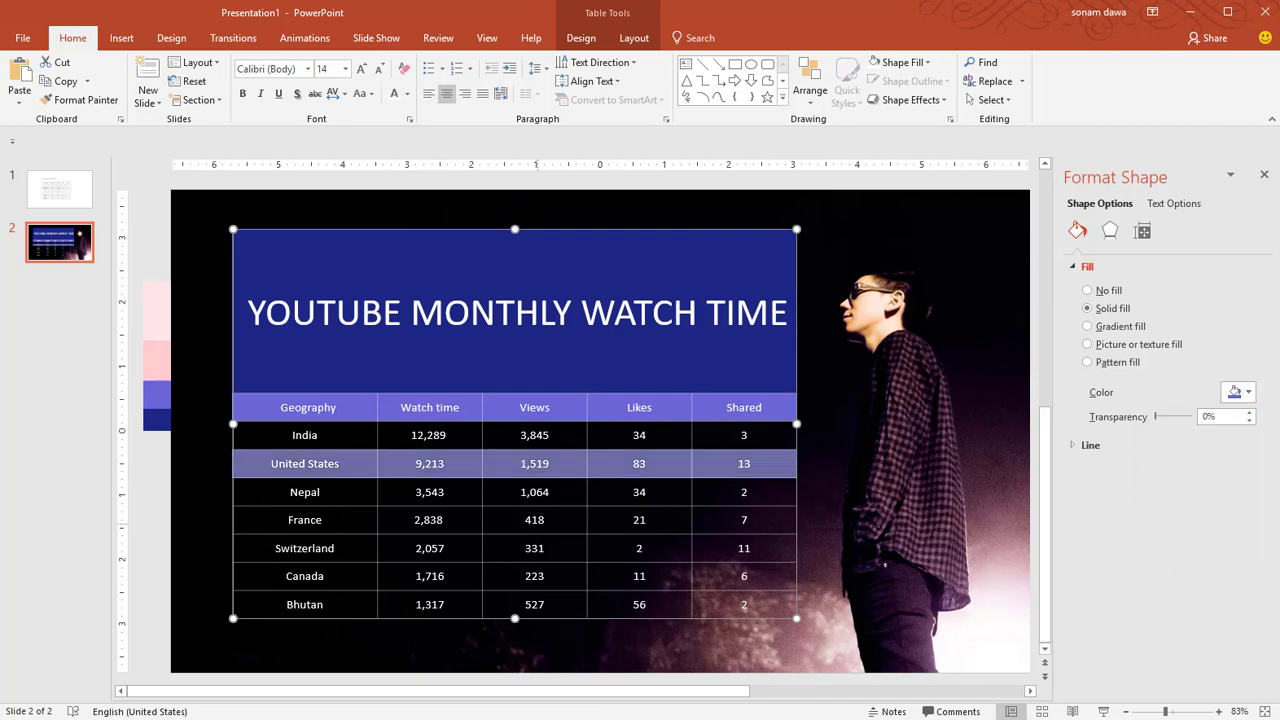
Apply the same solid light purple fill to the France and Canada rows
{"action": "left_click", "coordinate": [288, 520]}
{"action": "left_click_drag", "start_coordinate": [288, 520], "coordinate": [739, 527]}
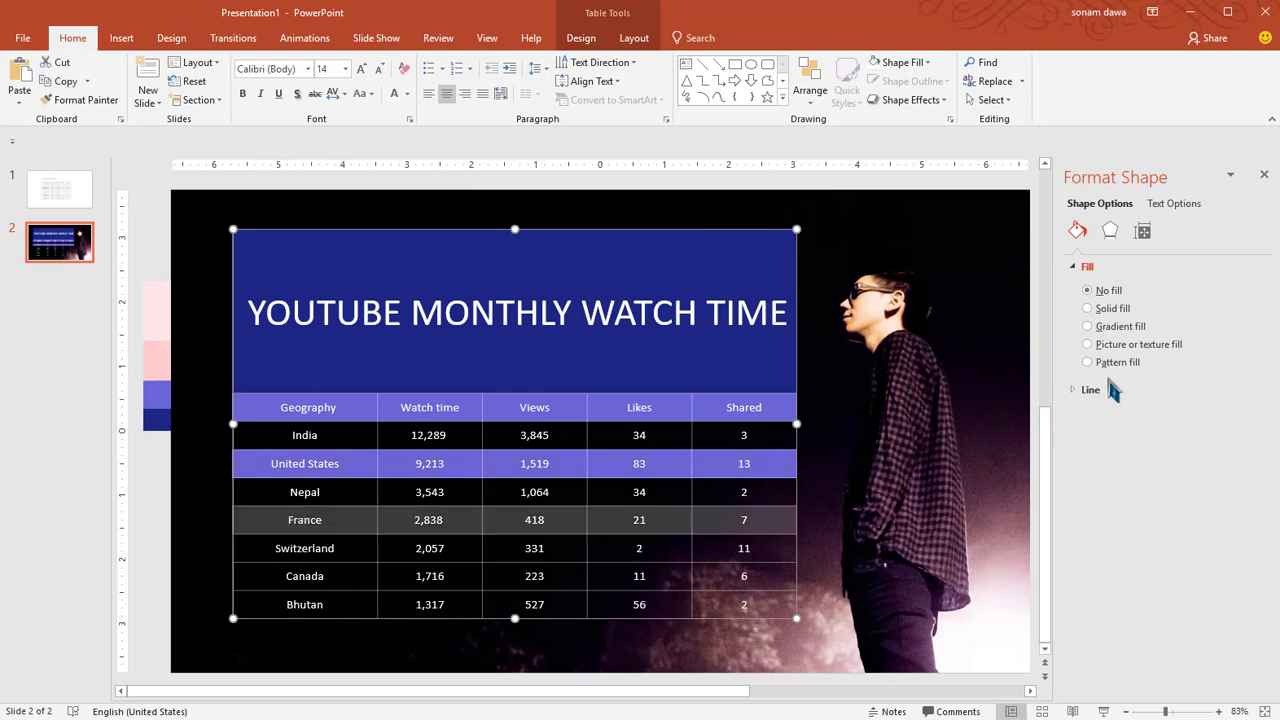
{"action": "left_click", "coordinate": [1104, 310]}
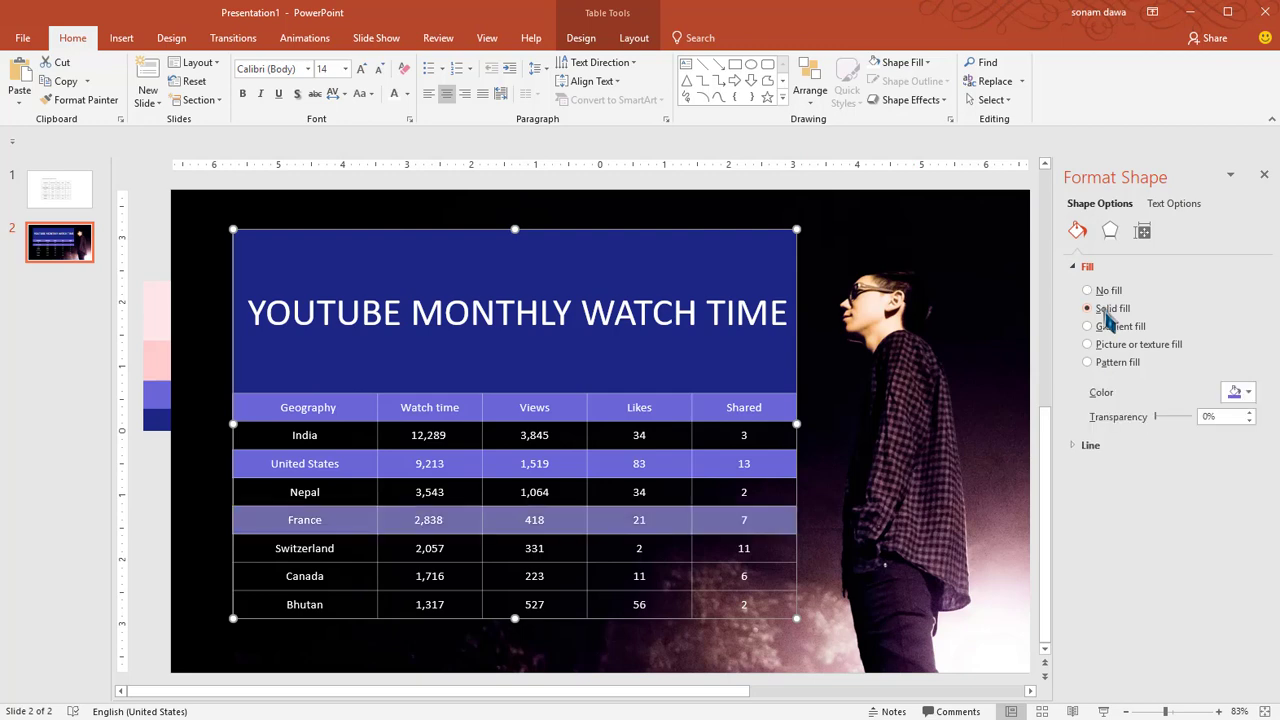
{"action": "key", "text": "ctrl+z"}
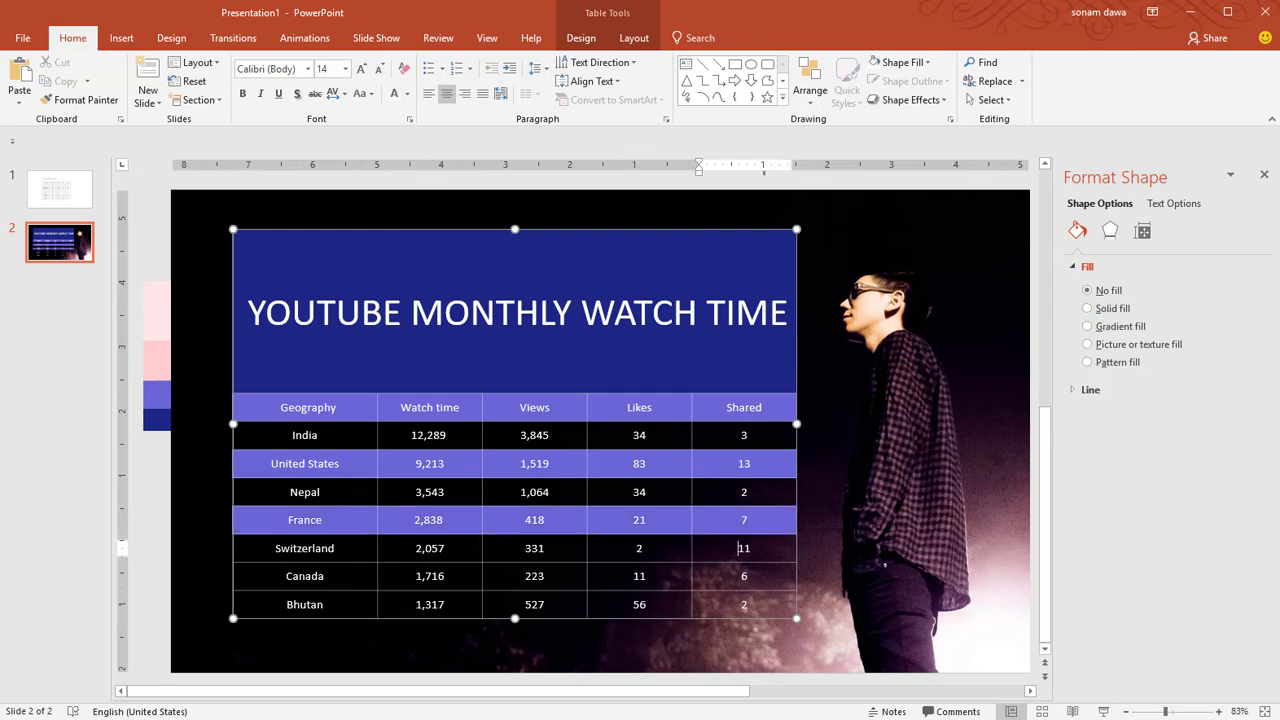
{"action": "left_click_drag", "start_coordinate": [300, 576], "coordinate": [739, 578]}
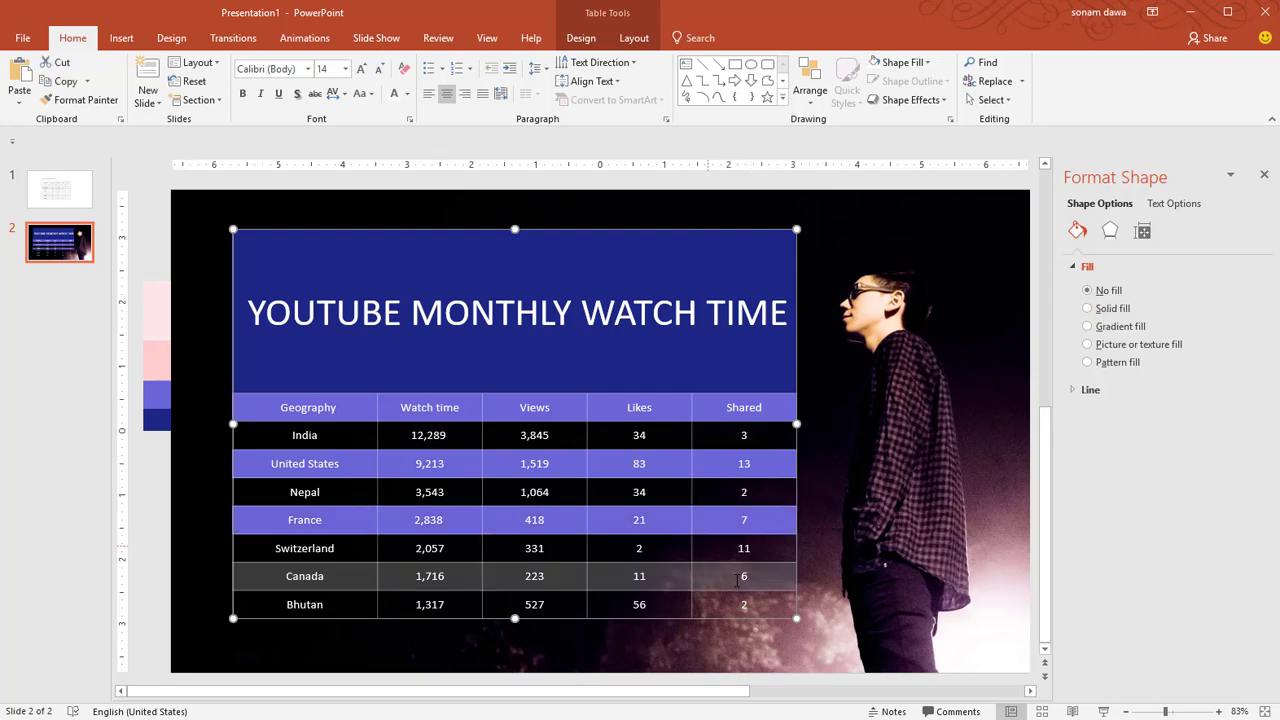
{"action": "left_click", "coordinate": [1105, 311]}
{"action": "key", "text": "ctrl+z"}
Give the India row a solid dark theme-colour fill
{"action": "left_click", "coordinate": [645, 435]}
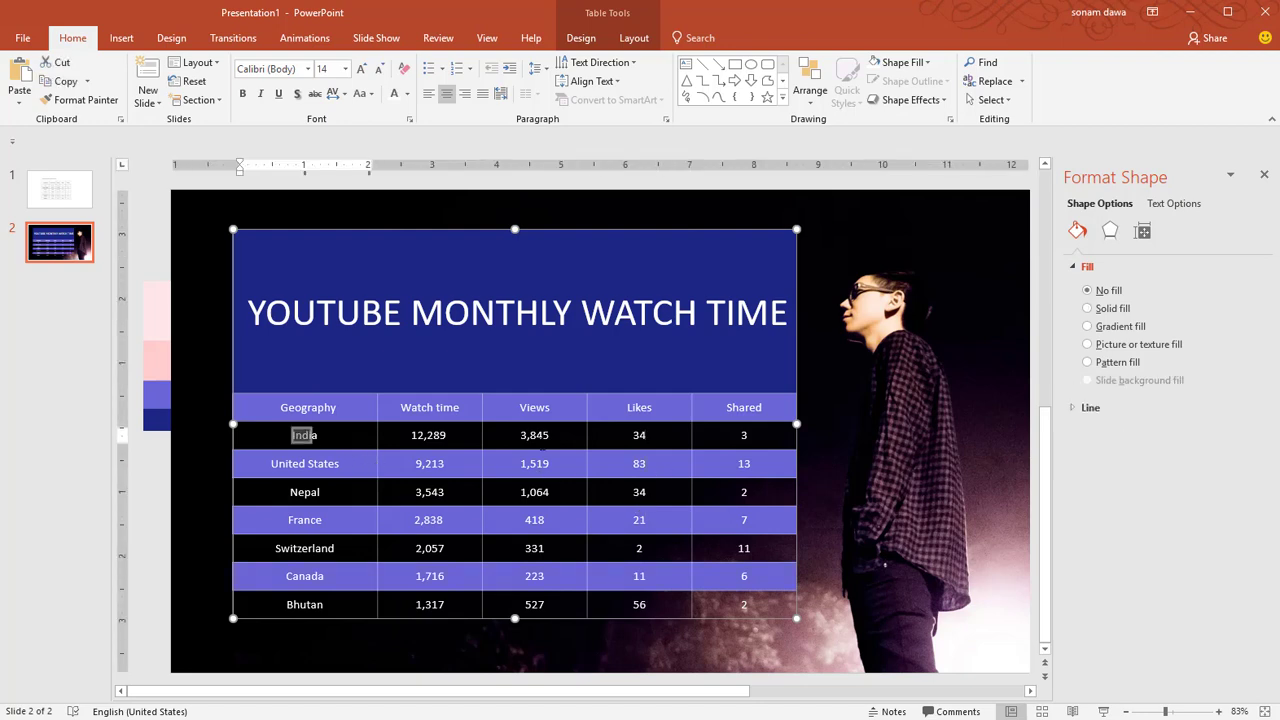
{"action": "left_click_drag", "start_coordinate": [300, 434], "coordinate": [733, 456]}
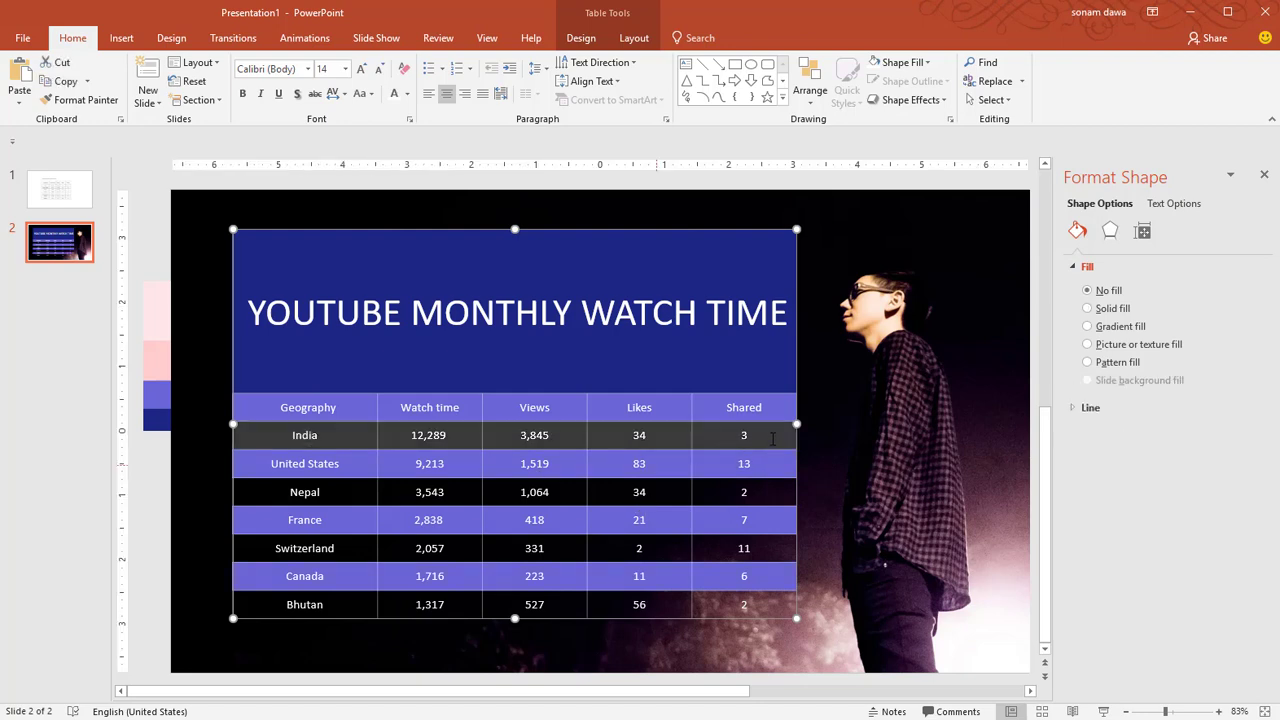
{"action": "left_click", "coordinate": [1118, 310]}
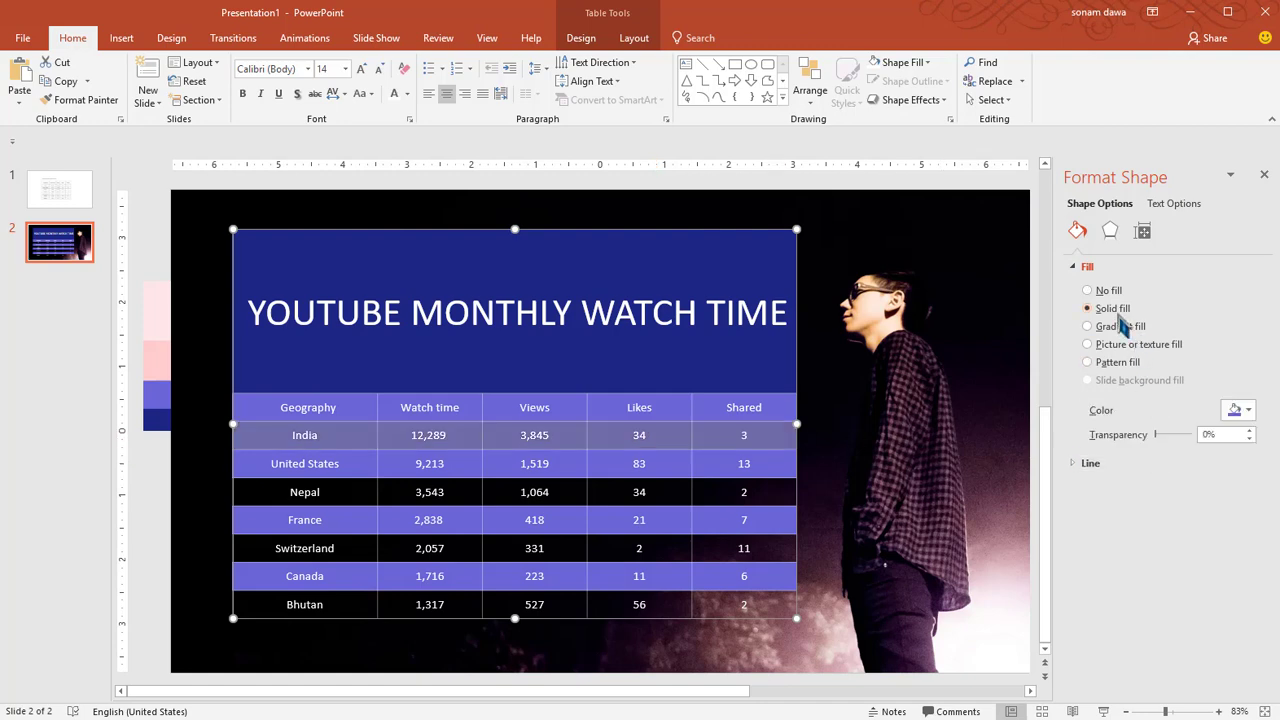
{"action": "left_click", "coordinate": [1249, 411]}
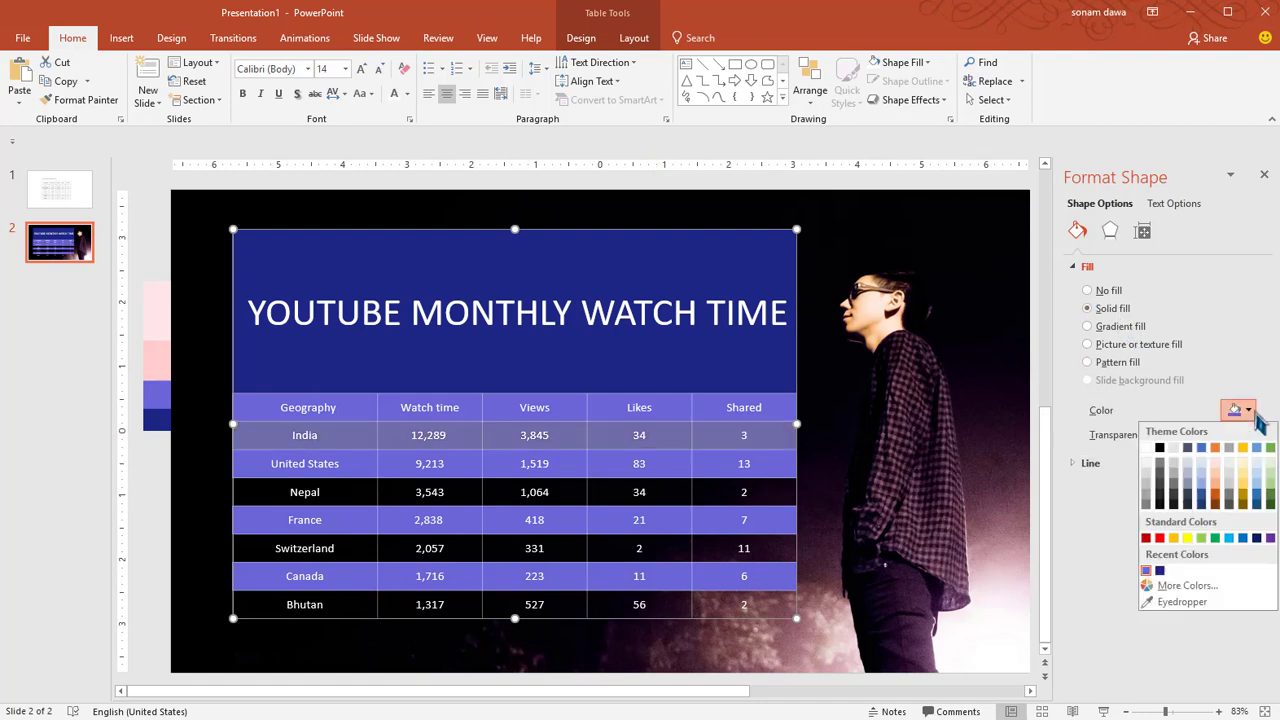
{"action": "left_click", "coordinate": [1165, 458]}
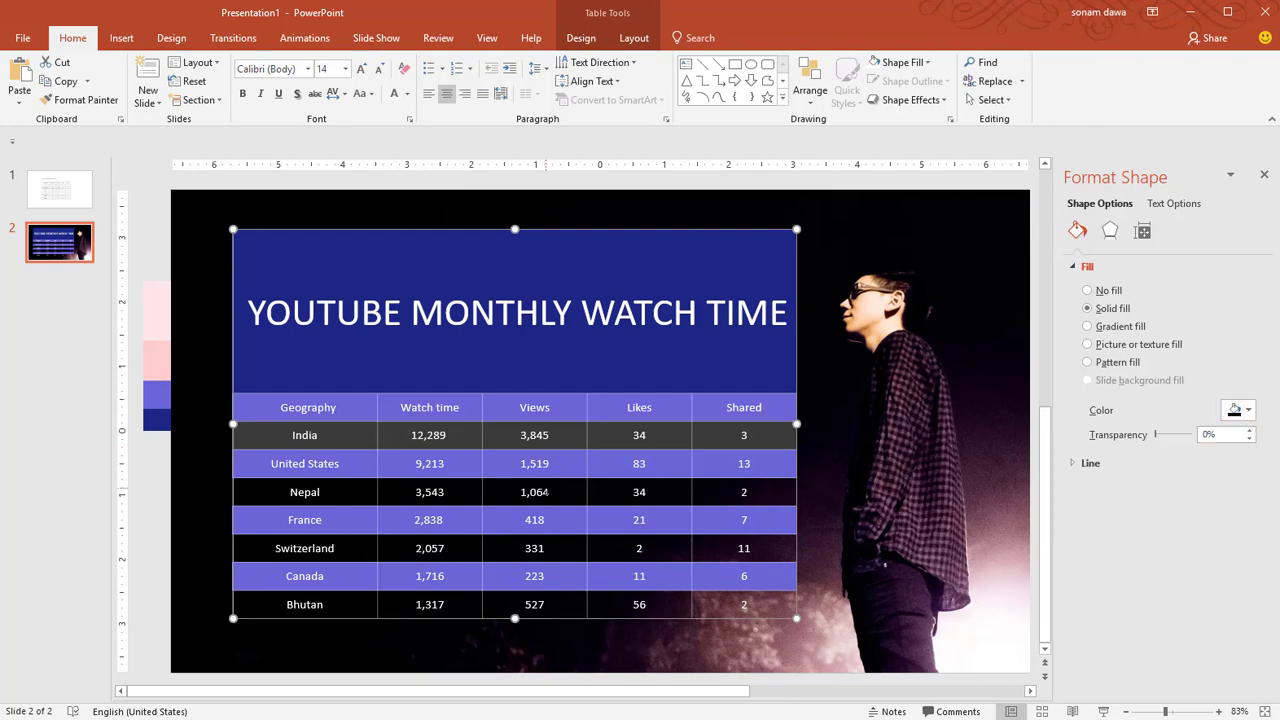
Give the Nepal and Switzerland rows the solid dark fill, then select the Bhutan row
{"action": "left_click", "coordinate": [541, 492]}
{"action": "left_click_drag", "start_coordinate": [541, 492], "coordinate": [790, 492]}
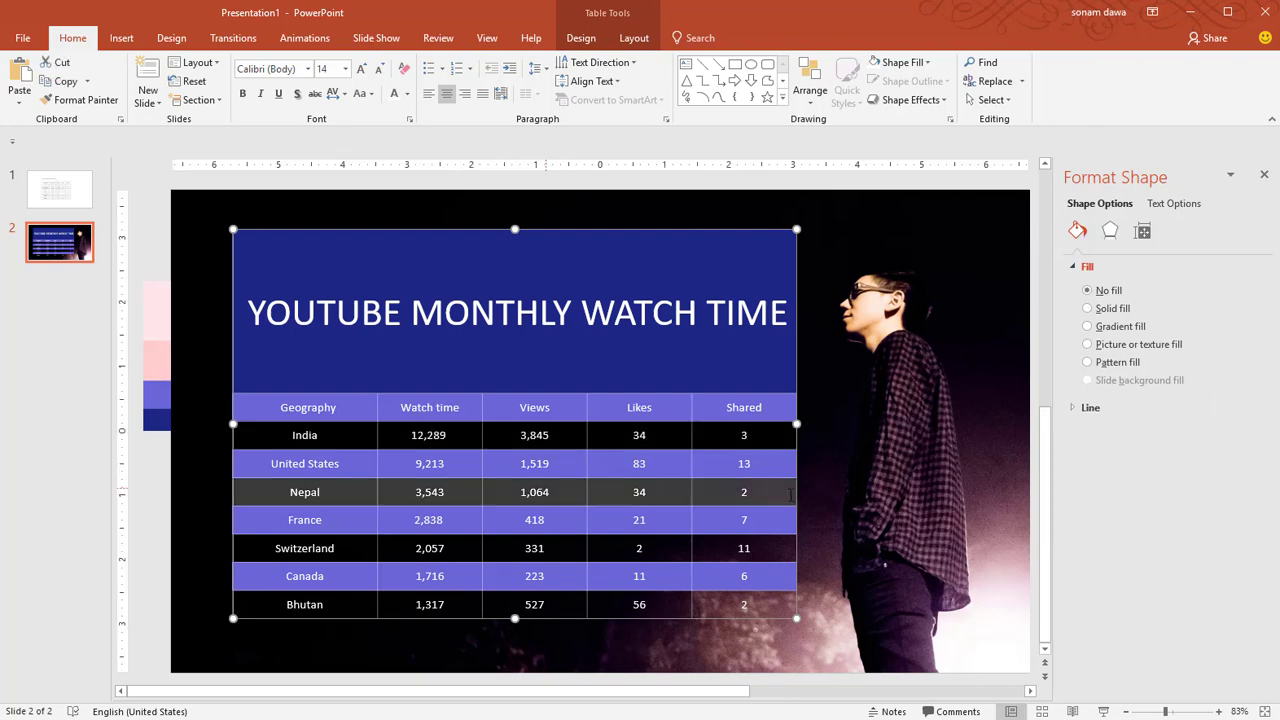
{"action": "left_click", "coordinate": [1108, 309]}
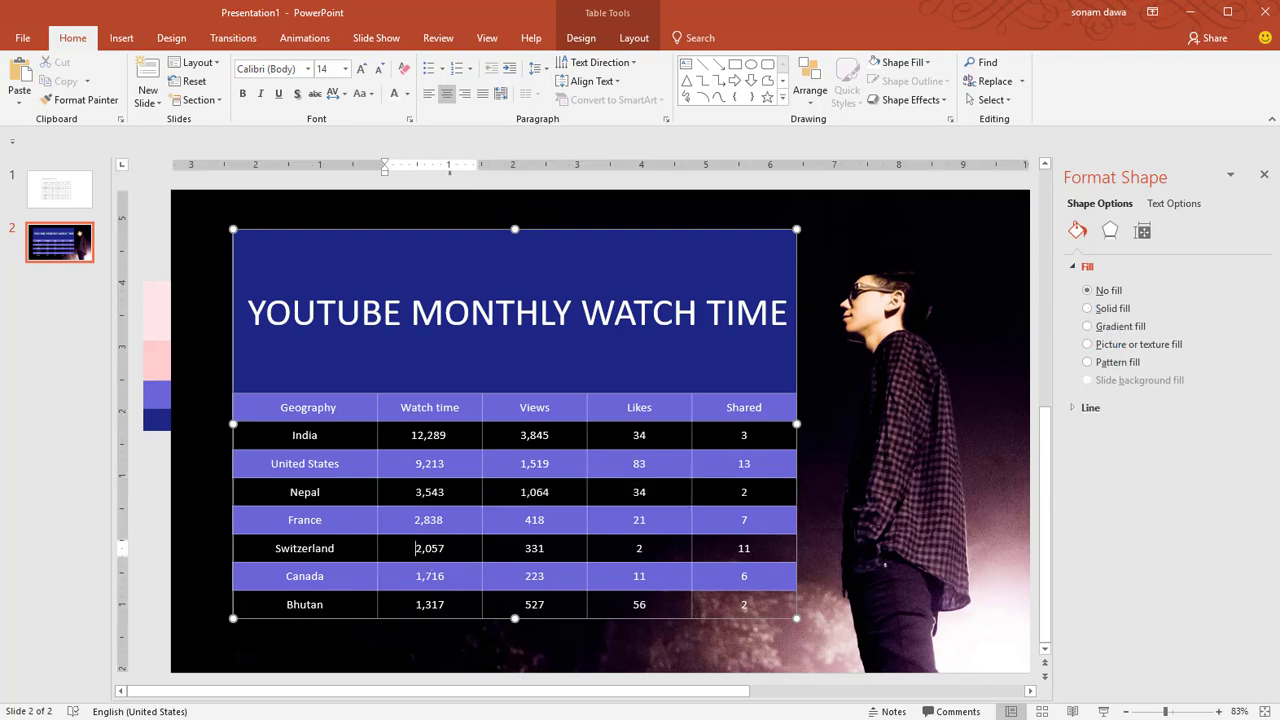
{"action": "left_click_drag", "start_coordinate": [280, 548], "coordinate": [790, 548]}
{"action": "left_click", "coordinate": [1110, 309]}
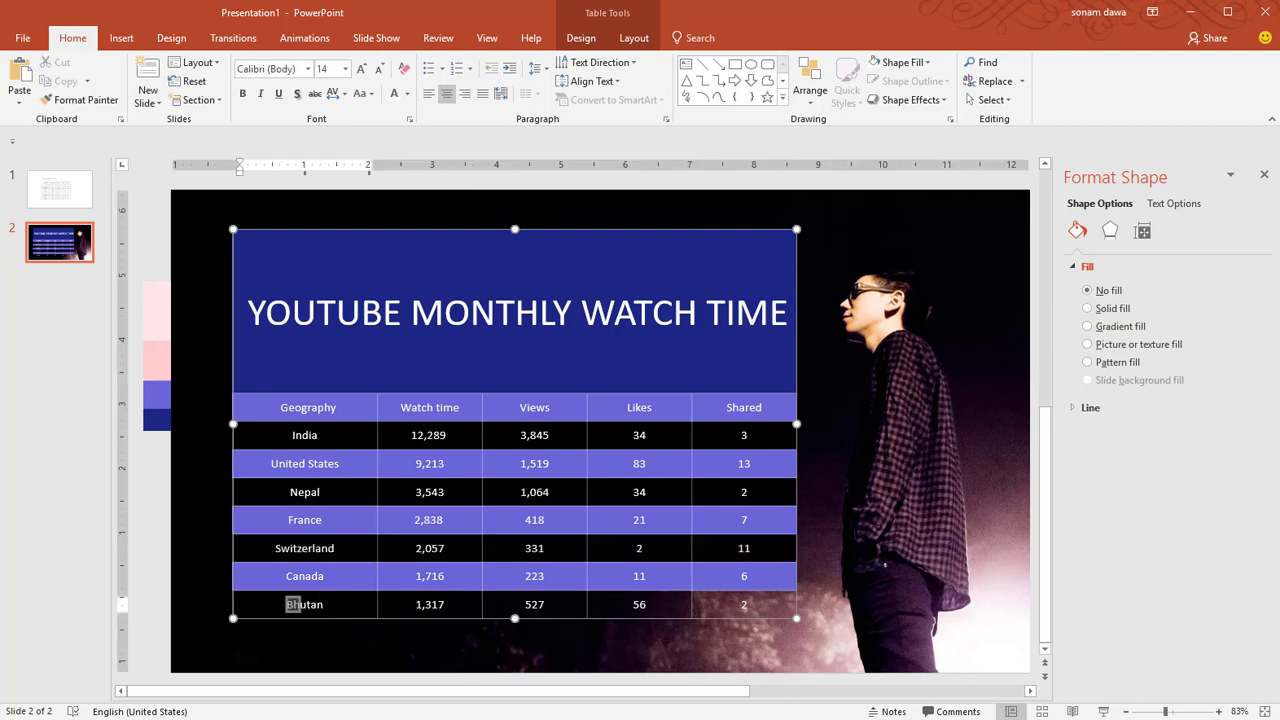
{"action": "left_click_drag", "start_coordinate": [286, 604], "coordinate": [790, 604]}
Fill the Bhutan row solid, make the India–Bhutan row bands about 50% transparent, then reselect the table
{"action": "left_click", "coordinate": [1112, 309]}
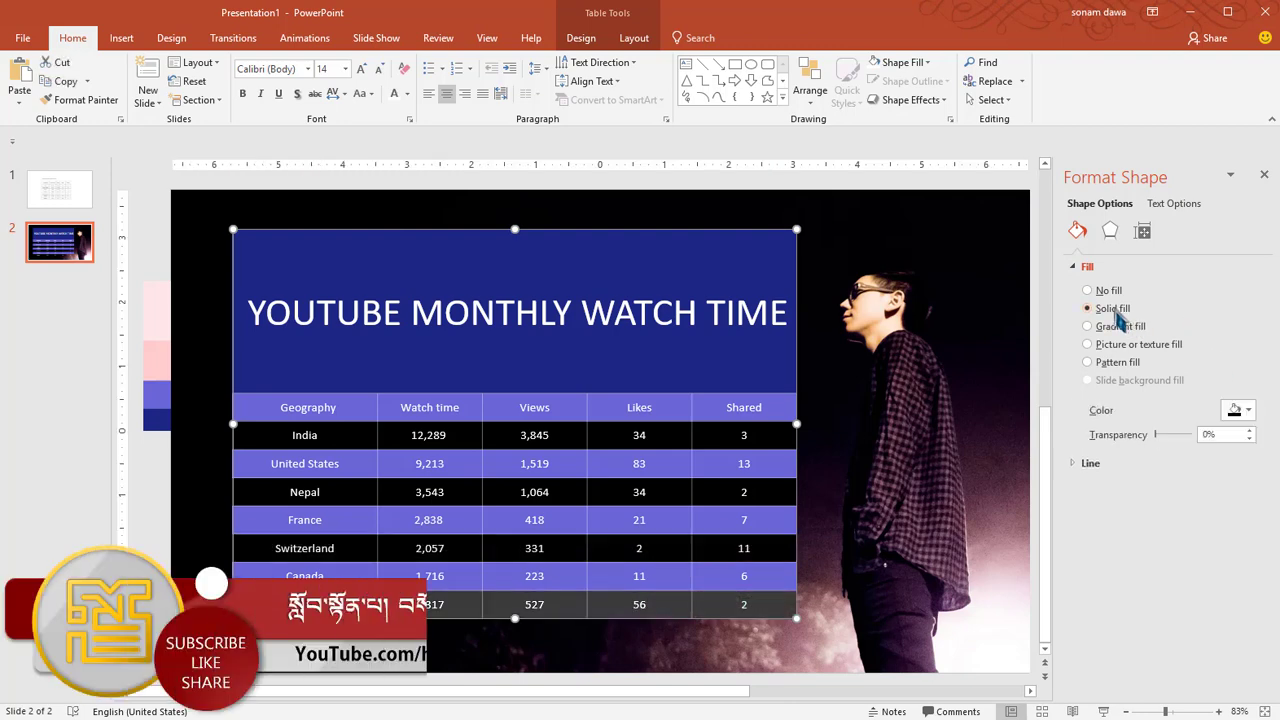
{"action": "left_click", "coordinate": [645, 435]}
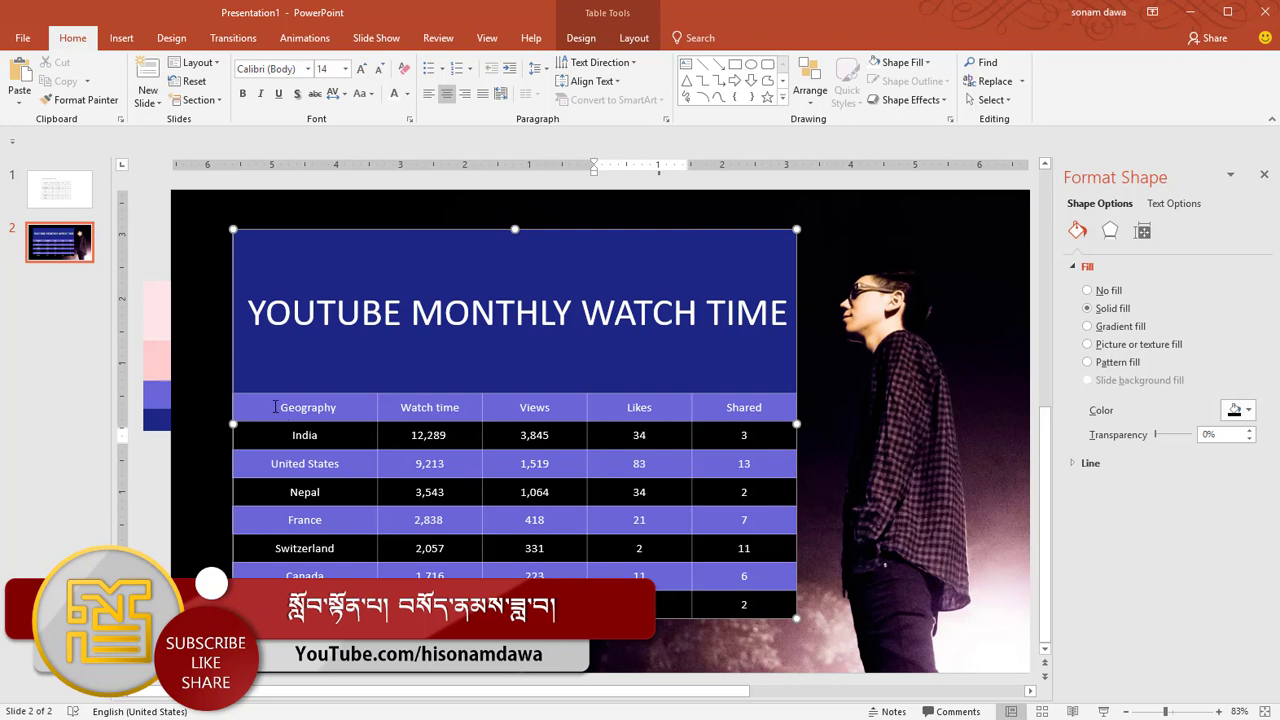
{"action": "left_click_drag", "start_coordinate": [295, 435], "coordinate": [760, 604]}
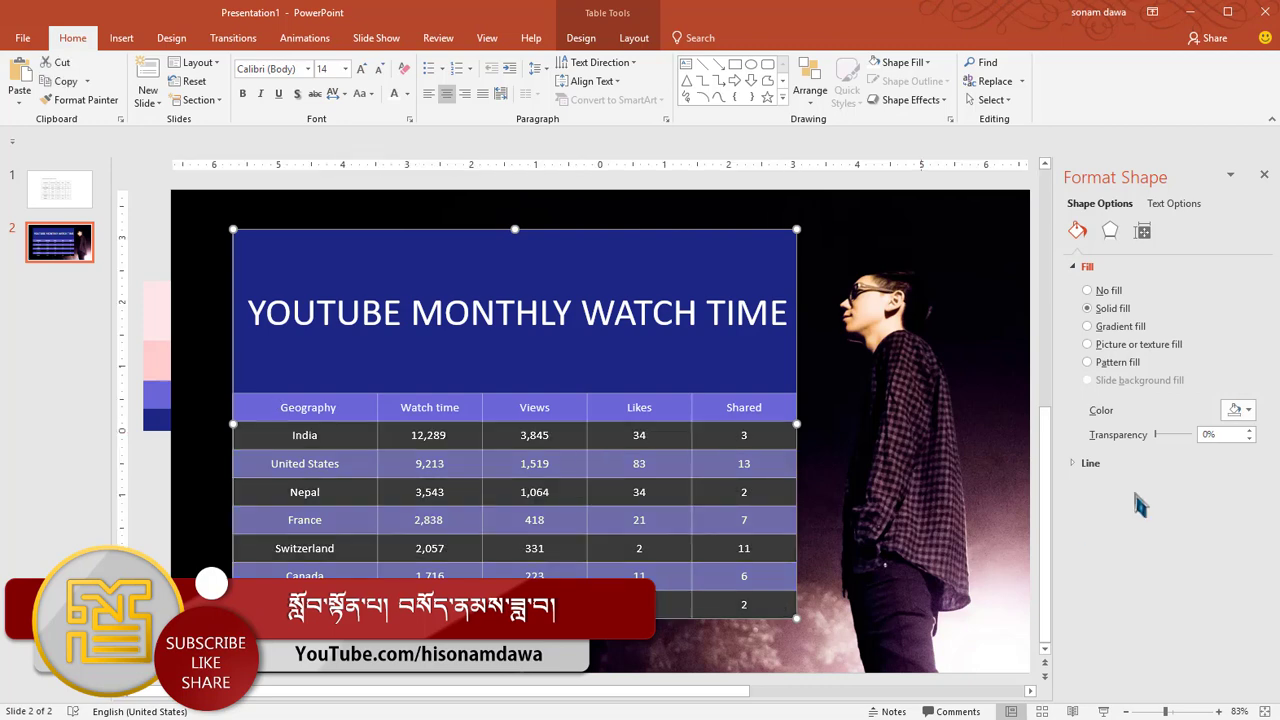
{"action": "left_click_drag", "start_coordinate": [1155, 434], "coordinate": [1172, 437]}
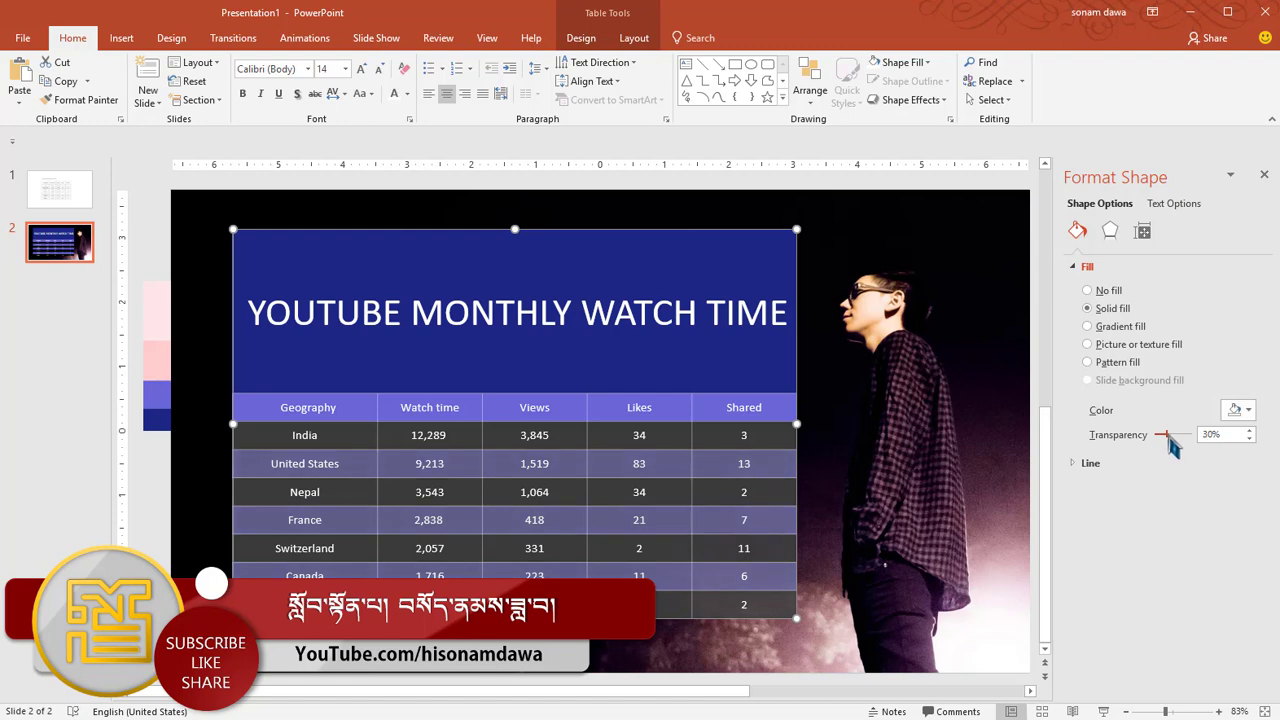
{"action": "left_click_drag", "start_coordinate": [1175, 443], "coordinate": [1179, 448]}
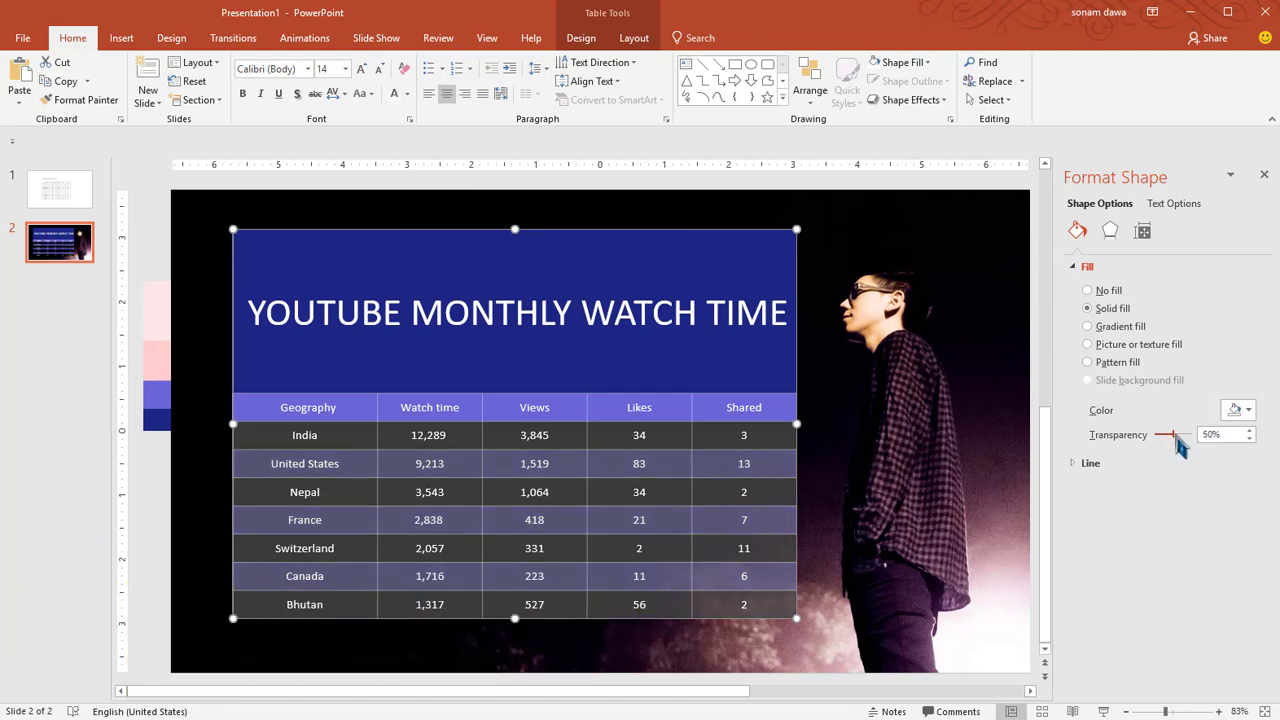
{"action": "left_click", "coordinate": [494, 401]}
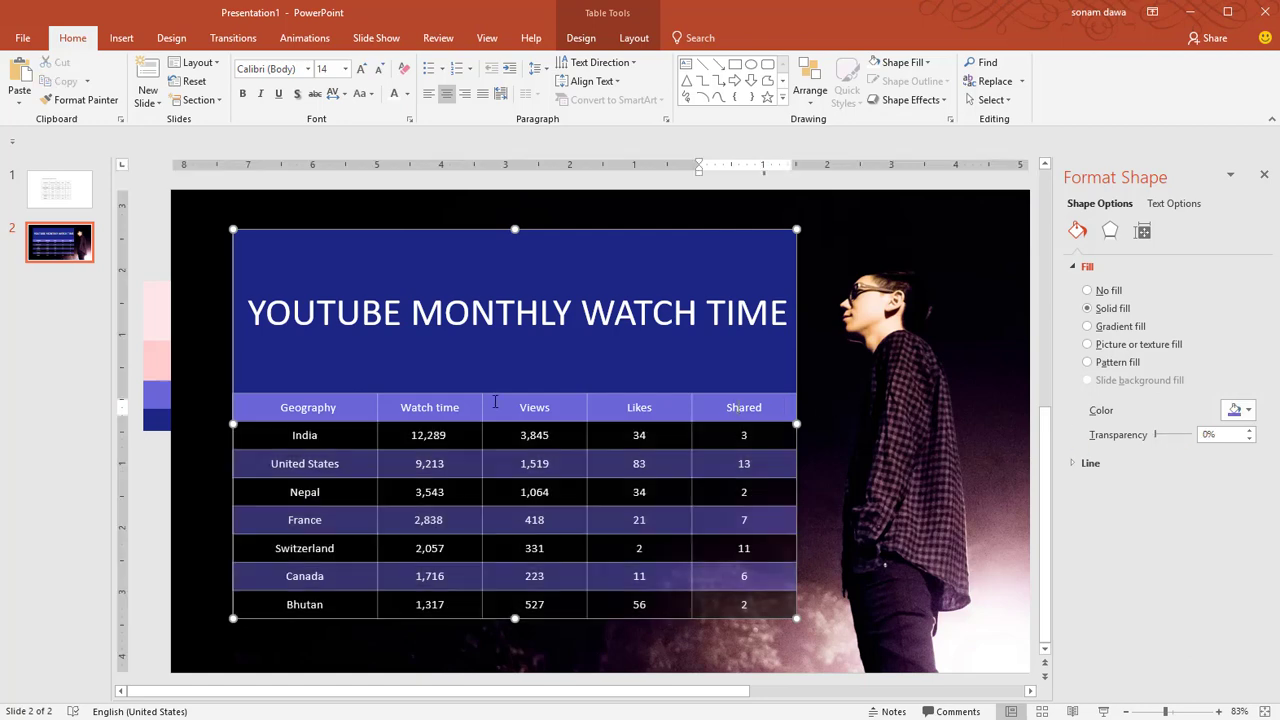
{"action": "key", "text": "Escape"}
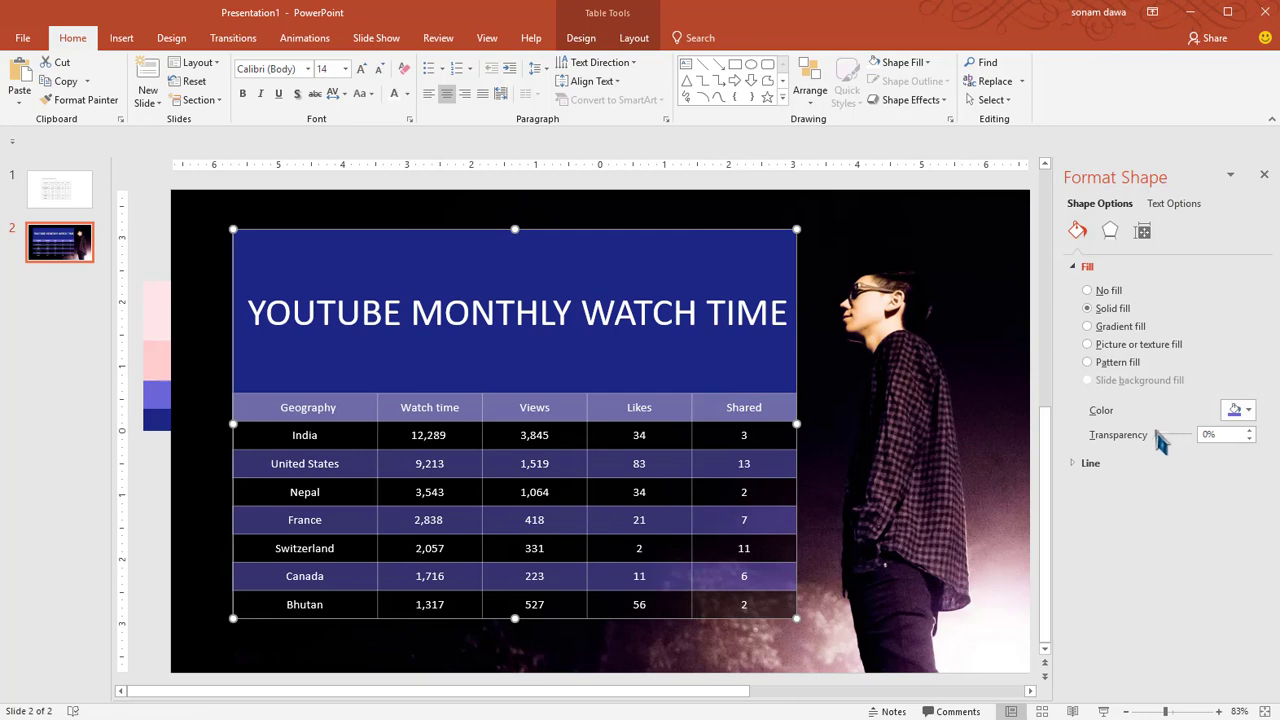
Fill the header row with pink sampled from the slide using the Eyedropper
{"action": "left_click", "coordinate": [1247, 413]}
{"action": "left_click", "coordinate": [1182, 599]}
{"action": "left_click", "coordinate": [156, 356]}
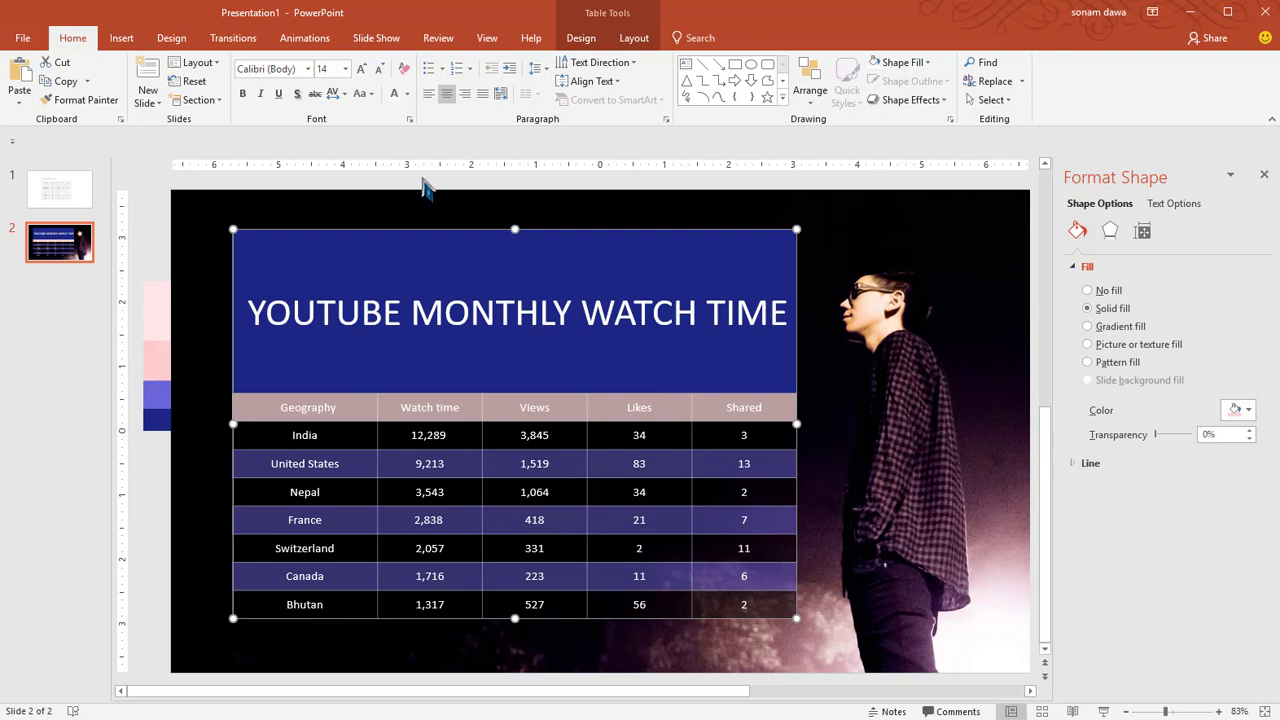
Make the column names bold, dark blue and UPPERCASE
{"action": "left_click", "coordinate": [407, 95]}
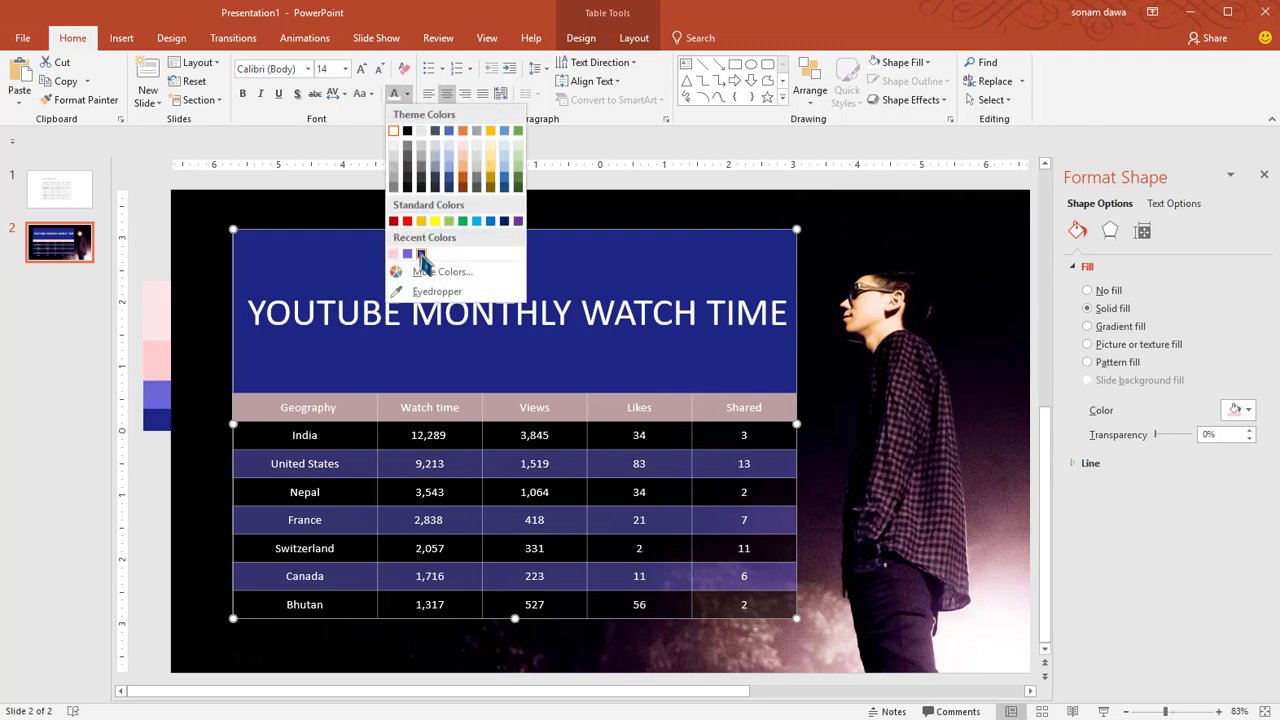
{"action": "left_click", "coordinate": [421, 253]}
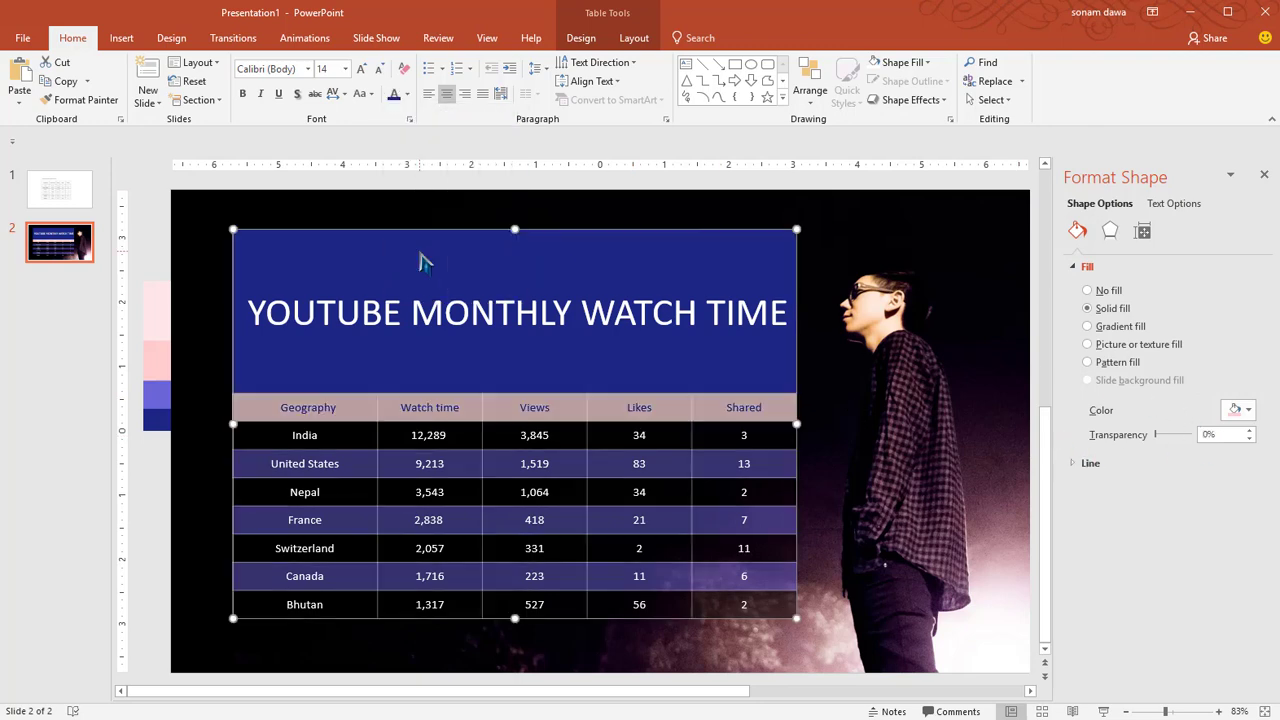
{"action": "left_click", "coordinate": [242, 93]}
{"action": "left_click", "coordinate": [370, 93]}
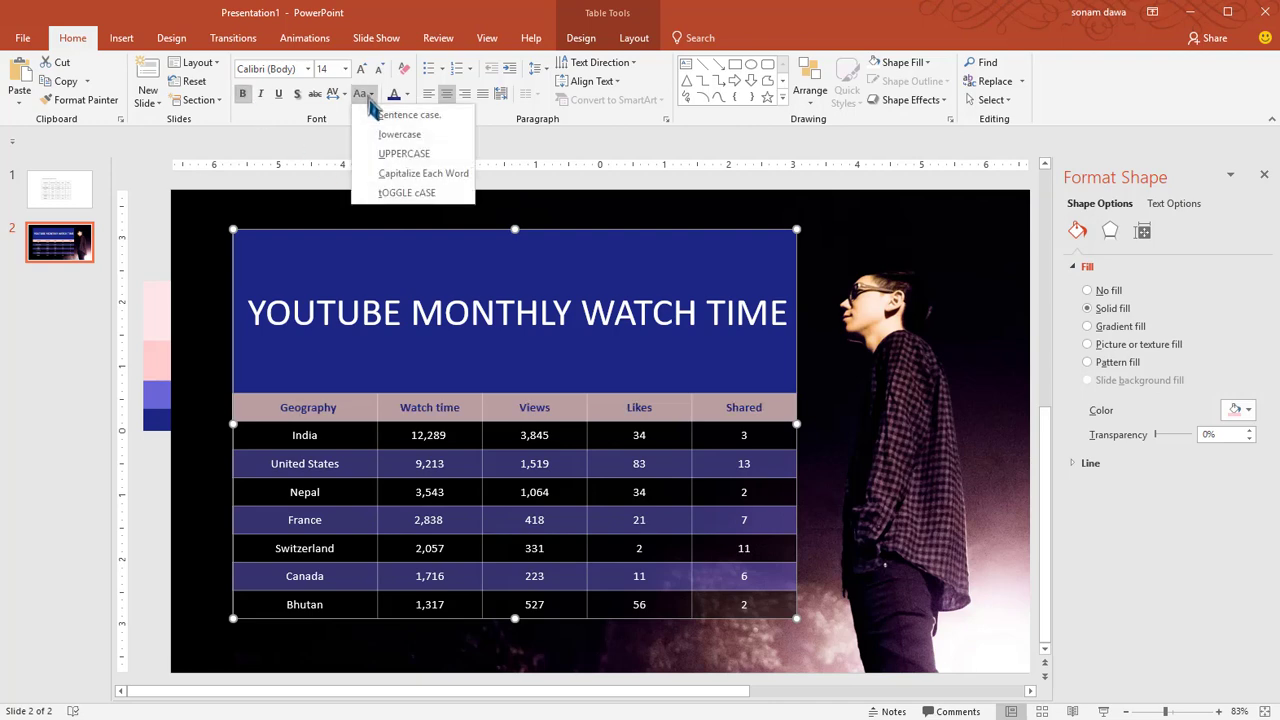
{"action": "left_click", "coordinate": [400, 165]}
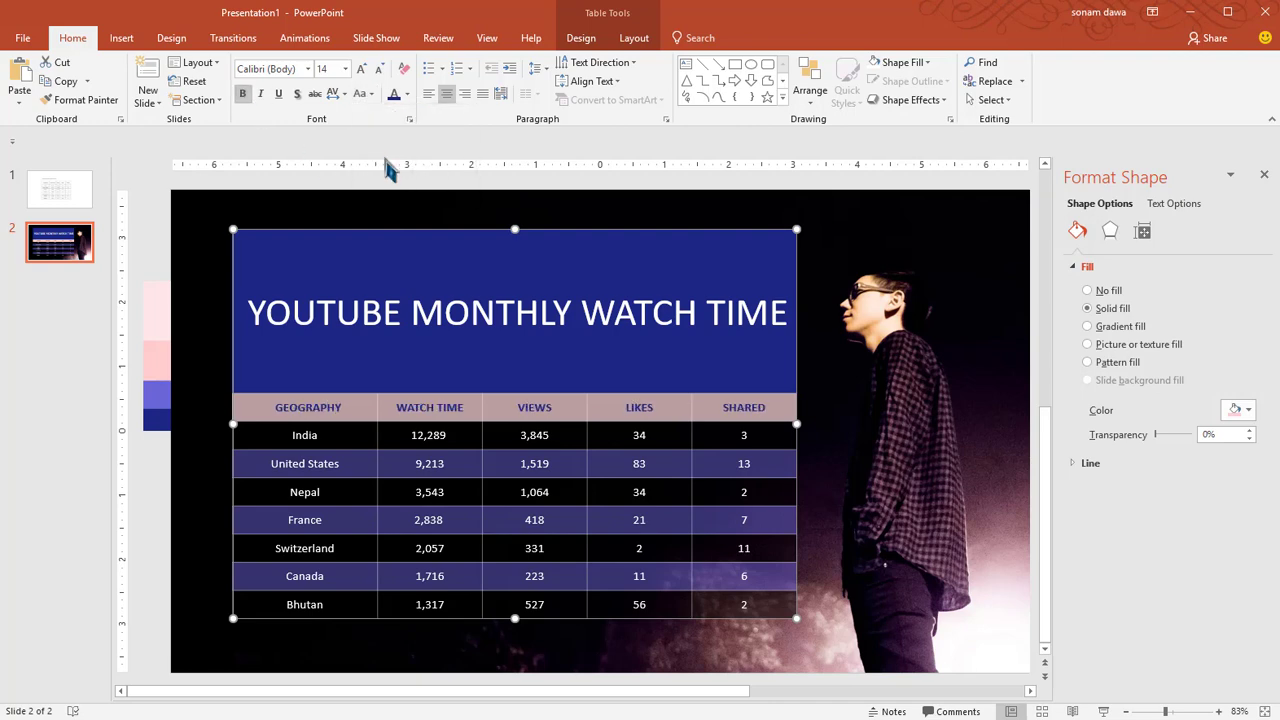
{"action": "left_click", "coordinate": [382, 313]}
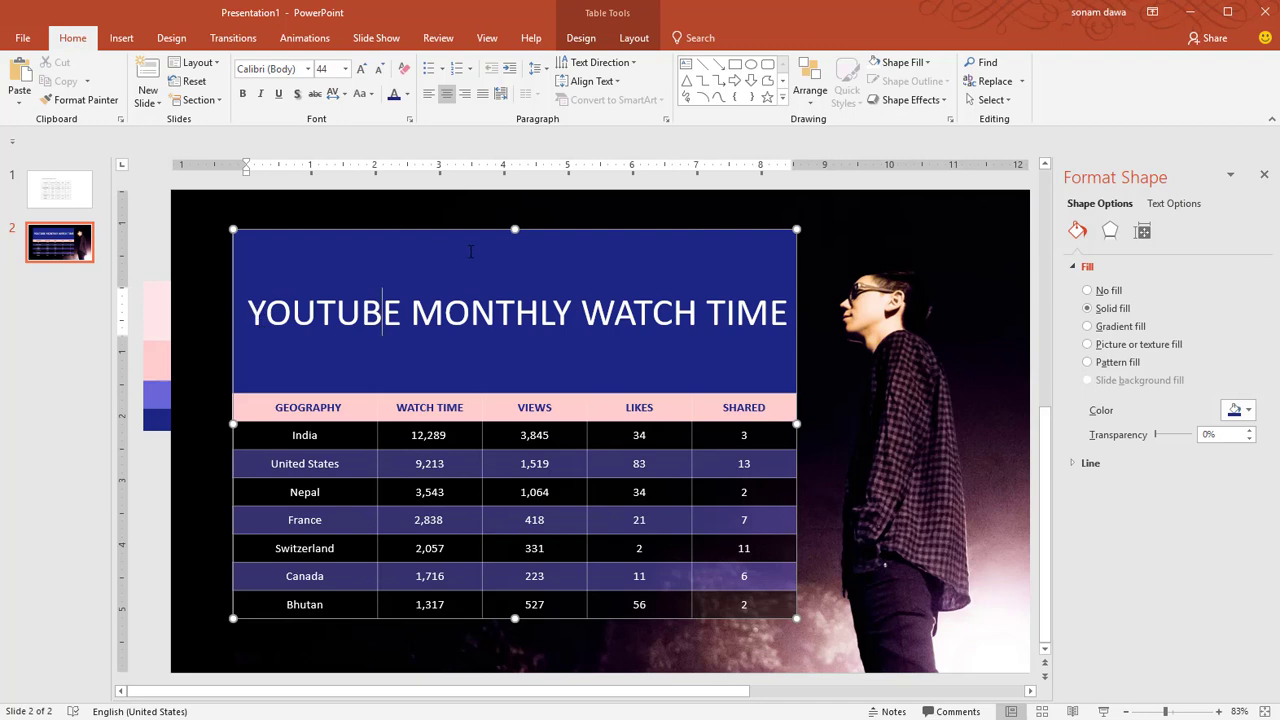
Set the title cell fill to 69% transparency and make the title bold, pale pink, 40 pt
{"action": "left_click_drag", "start_coordinate": [1155, 434], "coordinate": [1184, 440]}
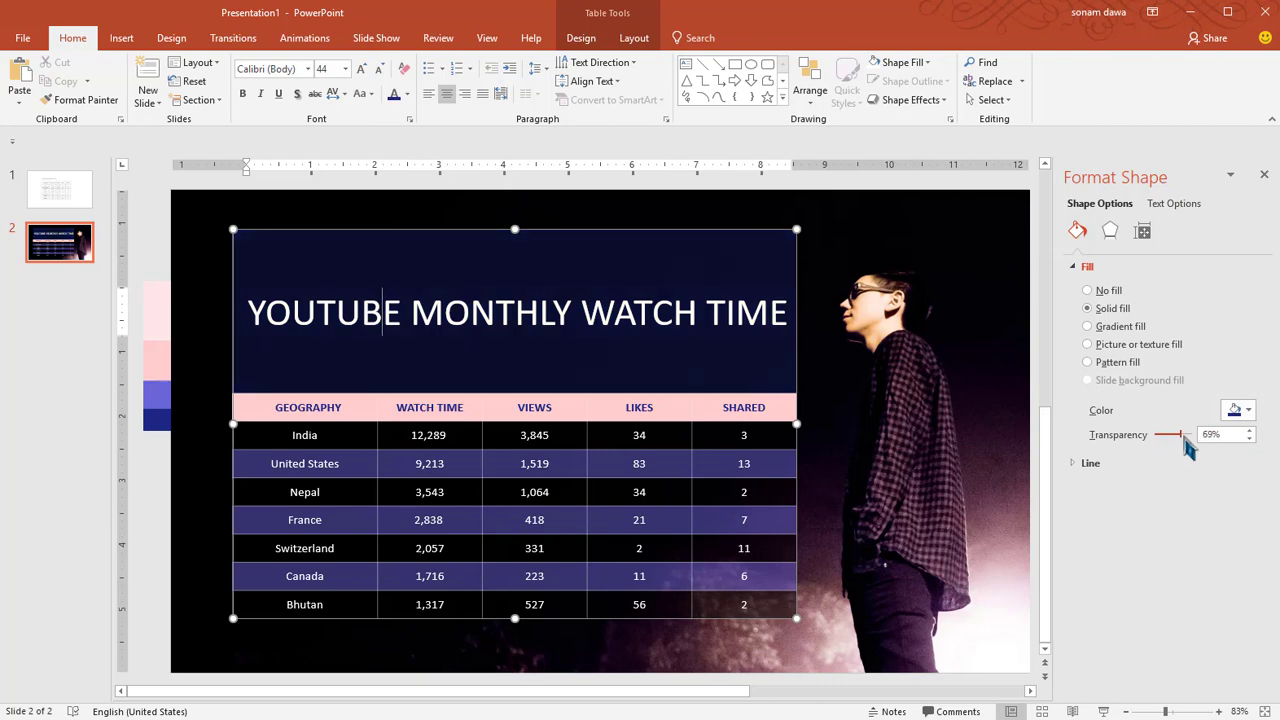
{"action": "key", "text": "ctrl+a"}
{"action": "left_click", "coordinate": [407, 94]}
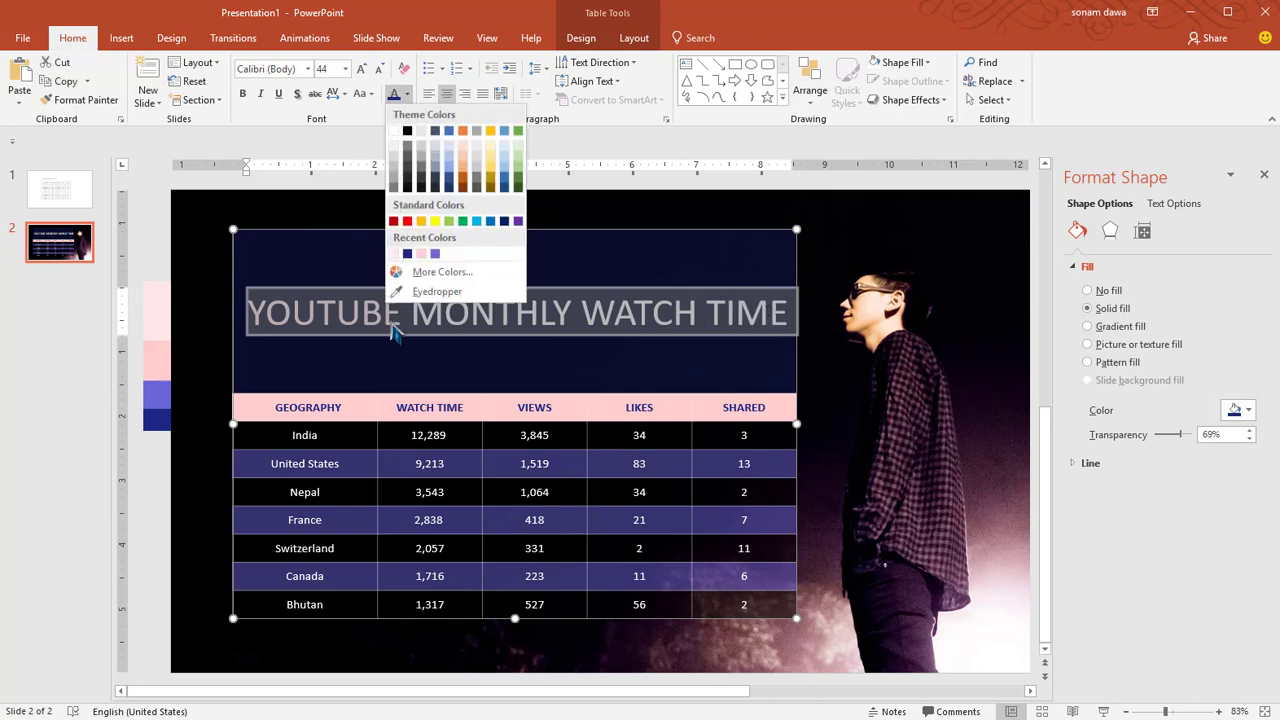
{"action": "left_click", "coordinate": [430, 291]}
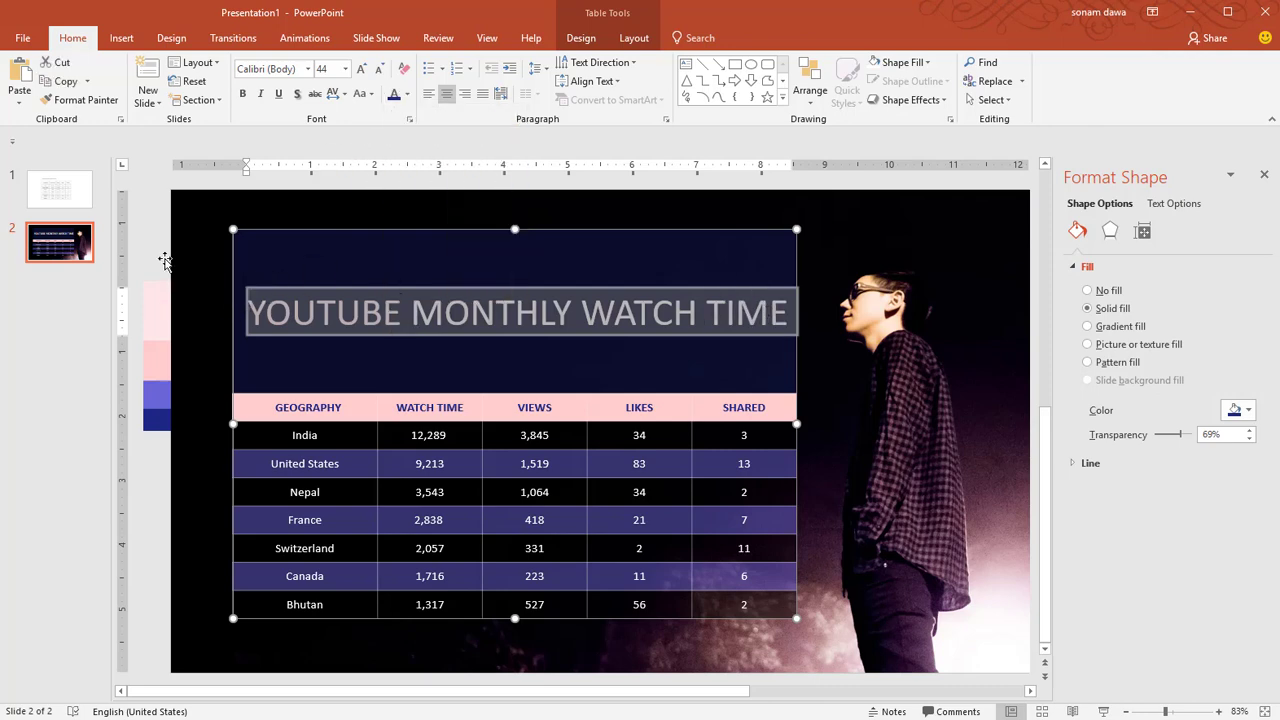
{"action": "left_click", "coordinate": [242, 93]}
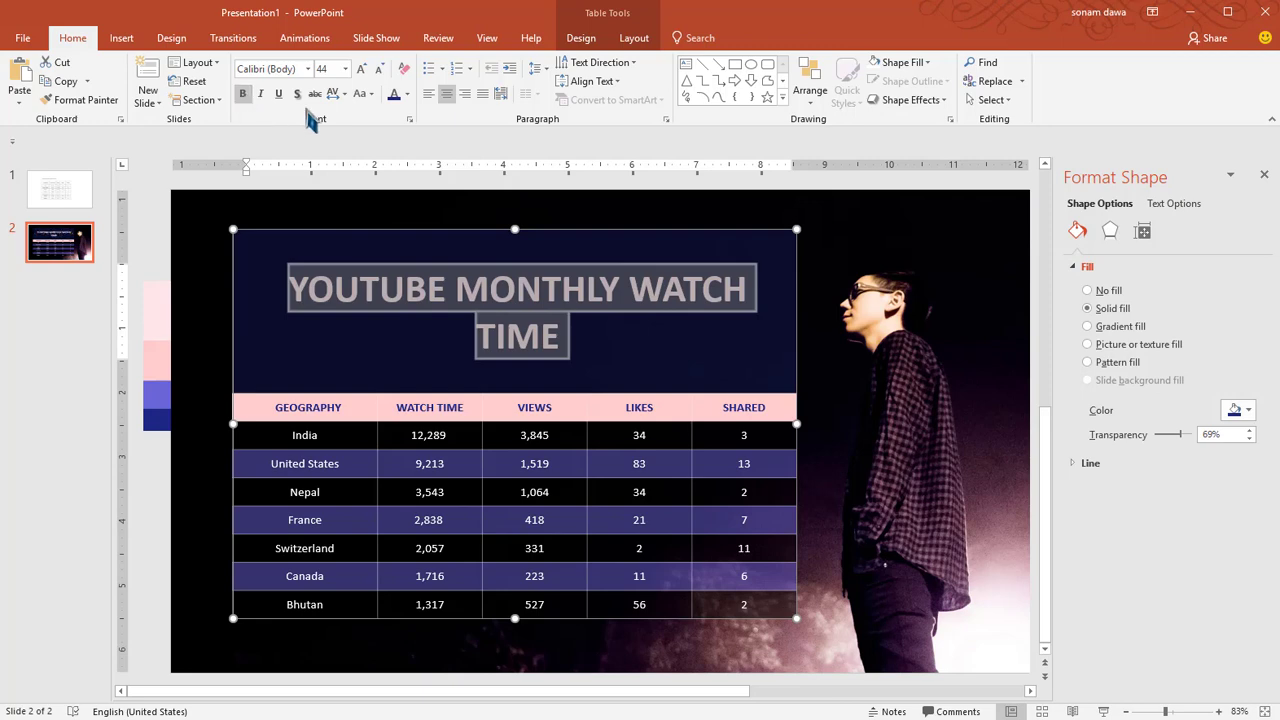
{"action": "left_click", "coordinate": [379, 68]}
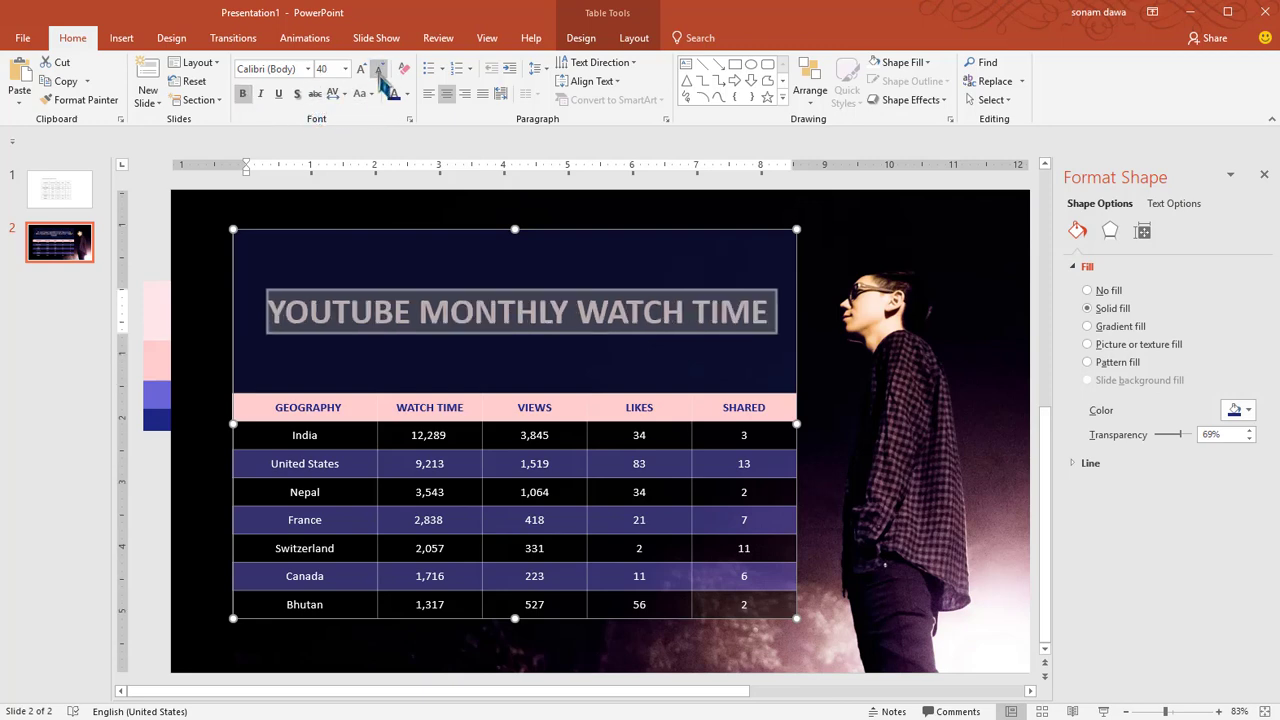
{"action": "left_click", "coordinate": [155, 252]}
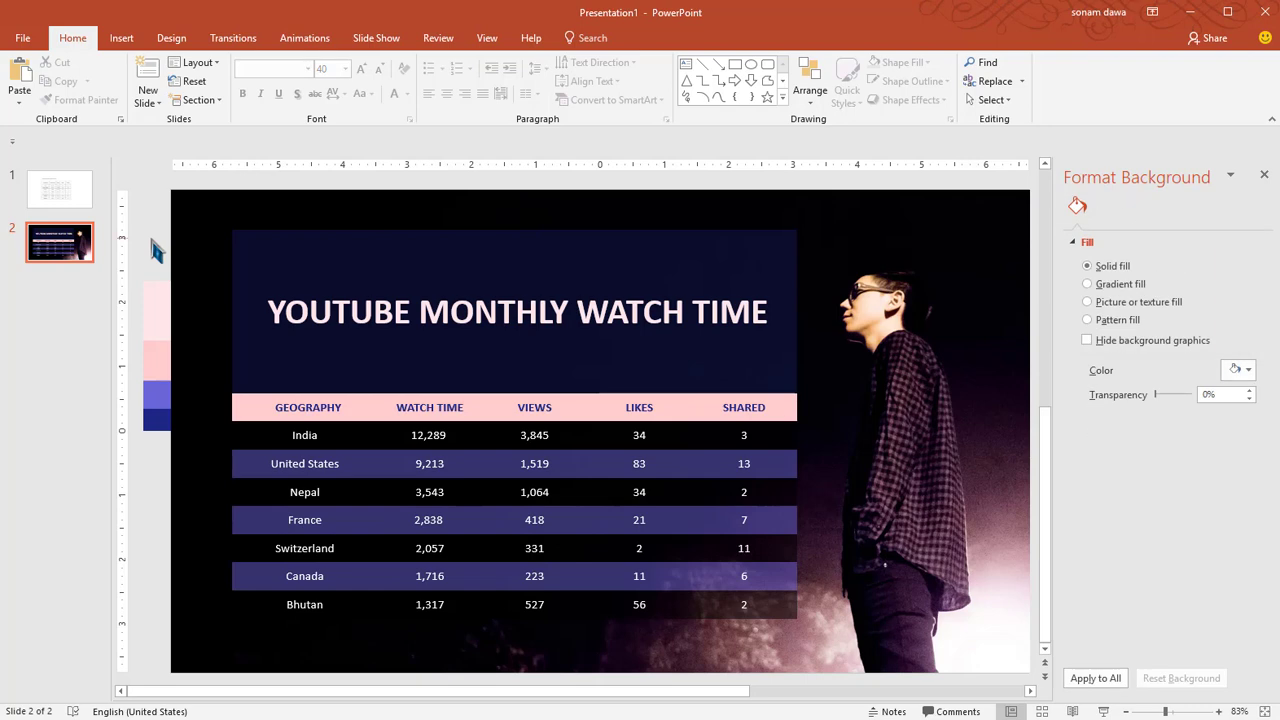
Set the GEOGRAPHY-to-SHARED header row's fill transparency to 11%
{"action": "left_click", "coordinate": [395, 408]}
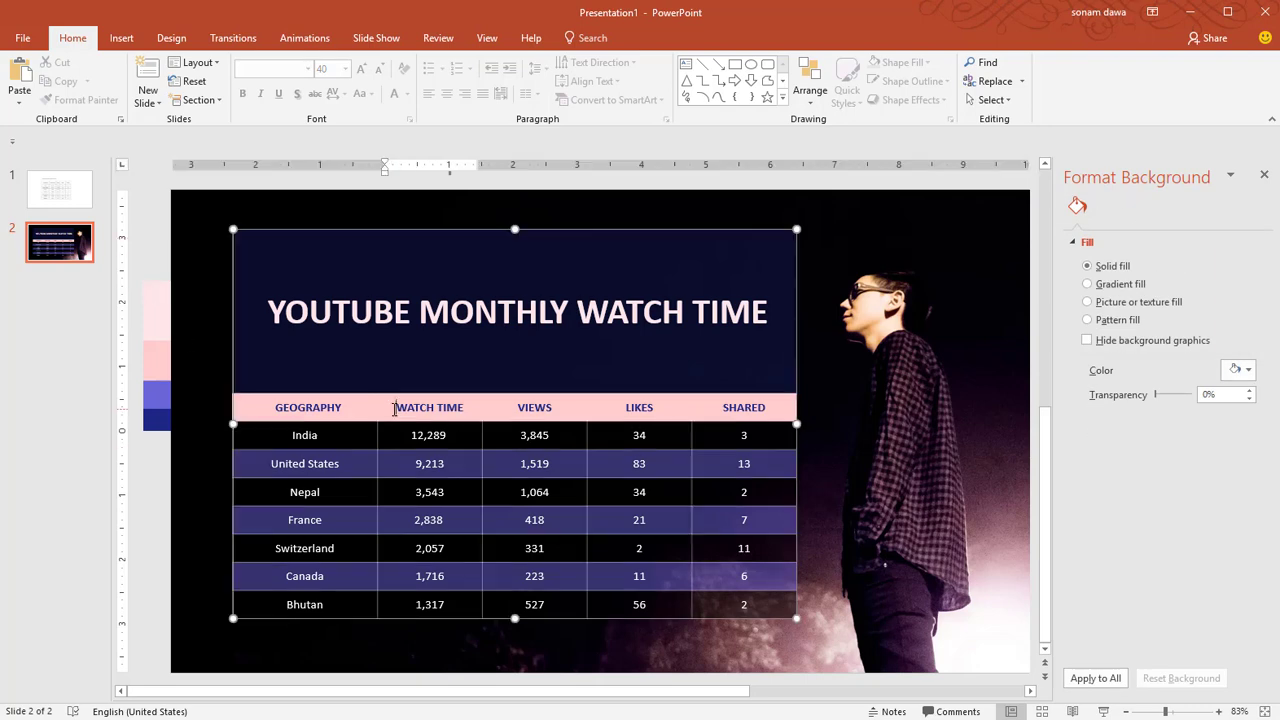
{"action": "left_click_drag", "start_coordinate": [330, 404], "coordinate": [711, 408]}
{"action": "left_click", "coordinate": [343, 412]}
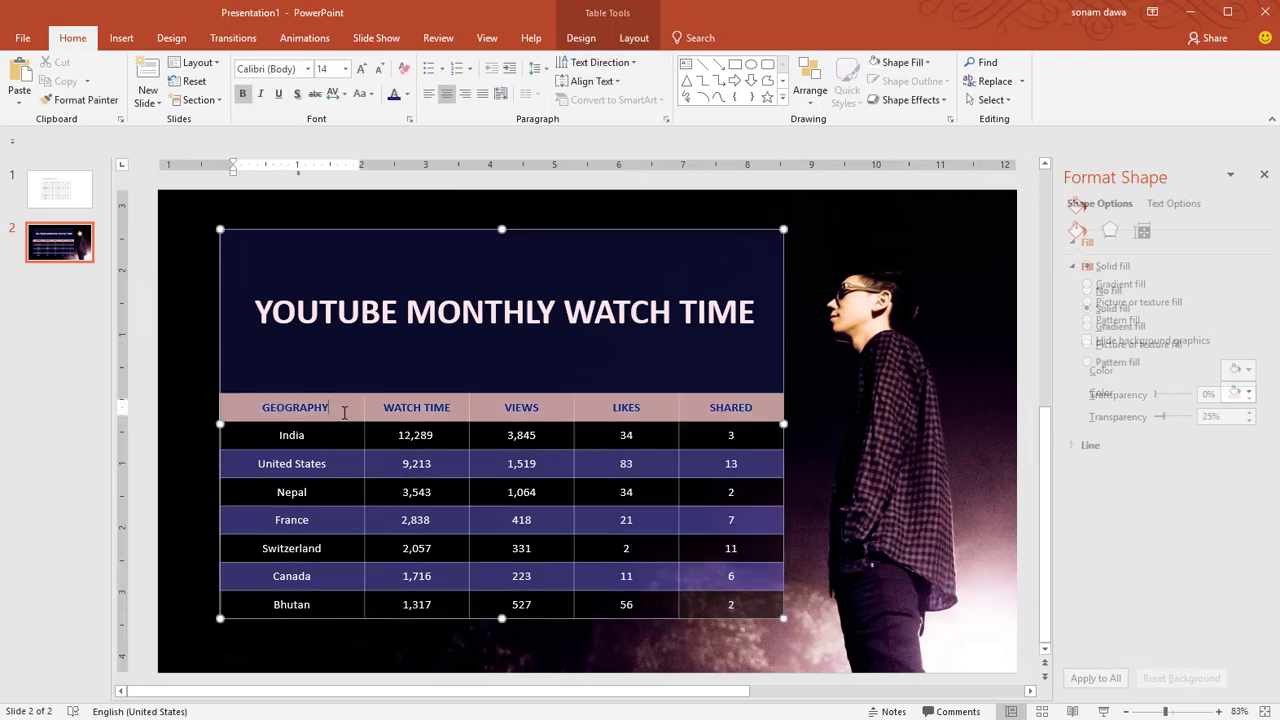
{"action": "left_click_drag", "start_coordinate": [343, 412], "coordinate": [720, 408]}
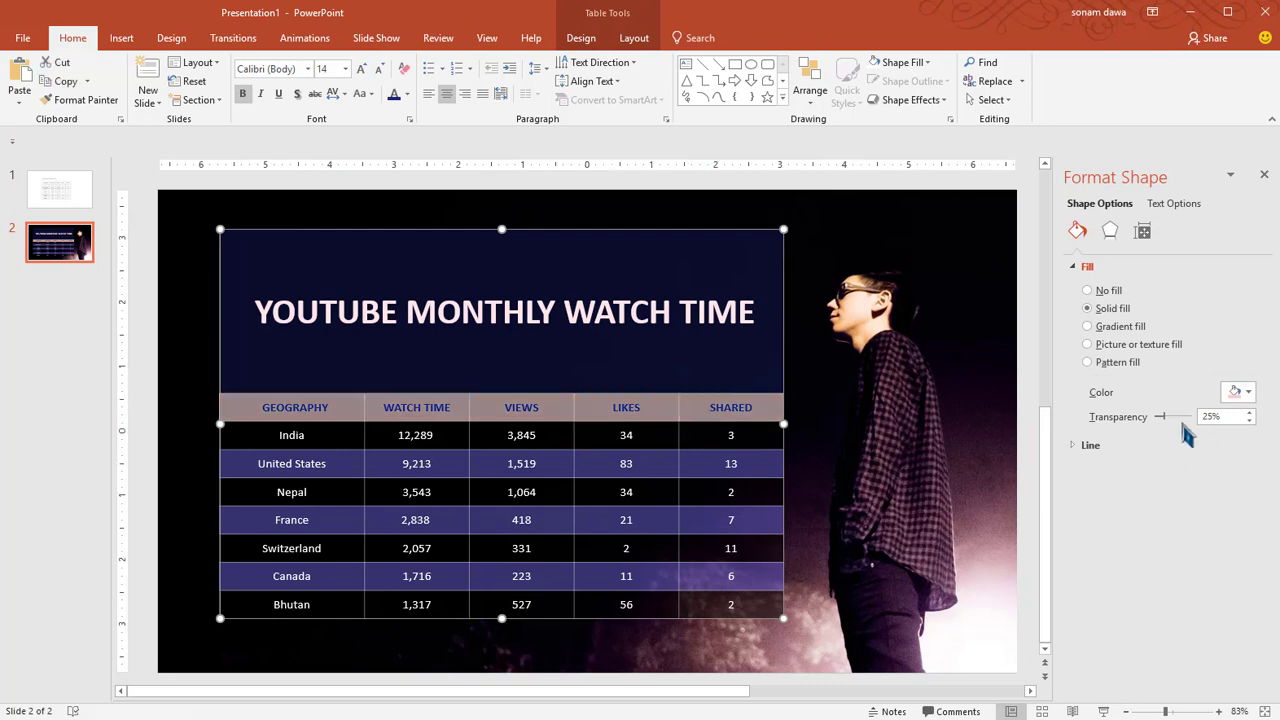
{"action": "left_click_drag", "start_coordinate": [1162, 417], "coordinate": [1158, 417]}
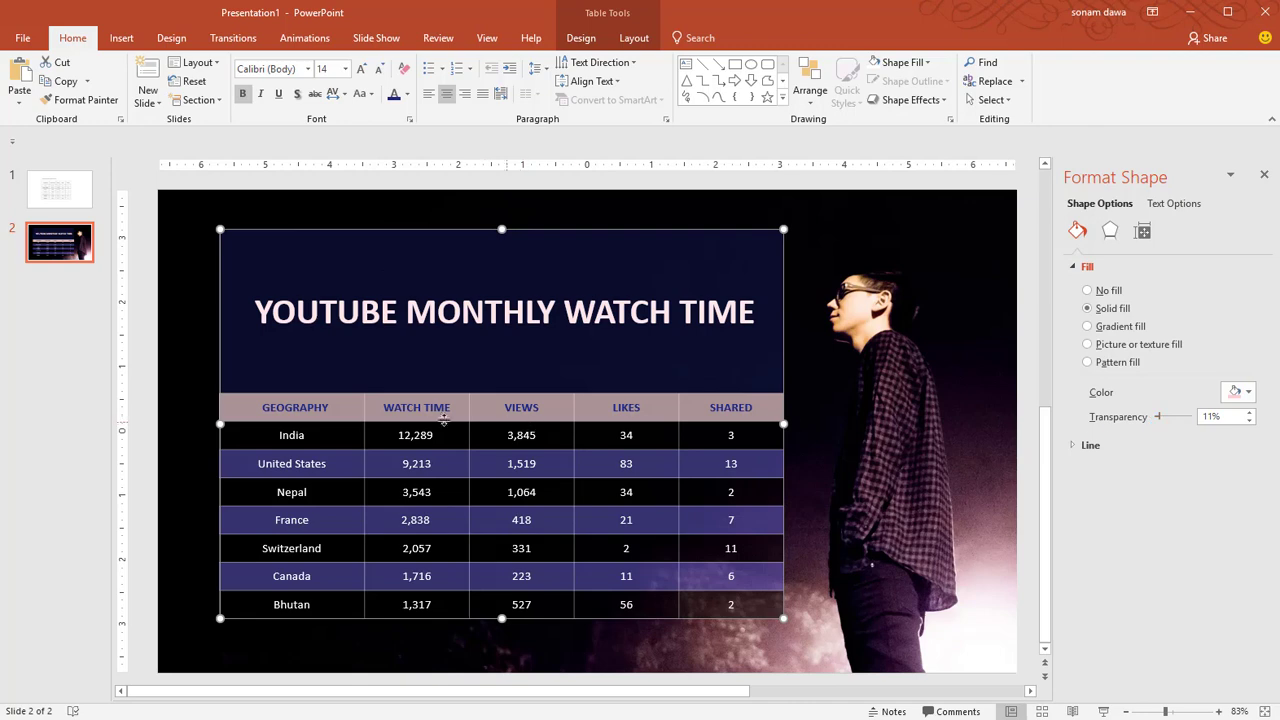
{"action": "left_click", "coordinate": [414, 410]}
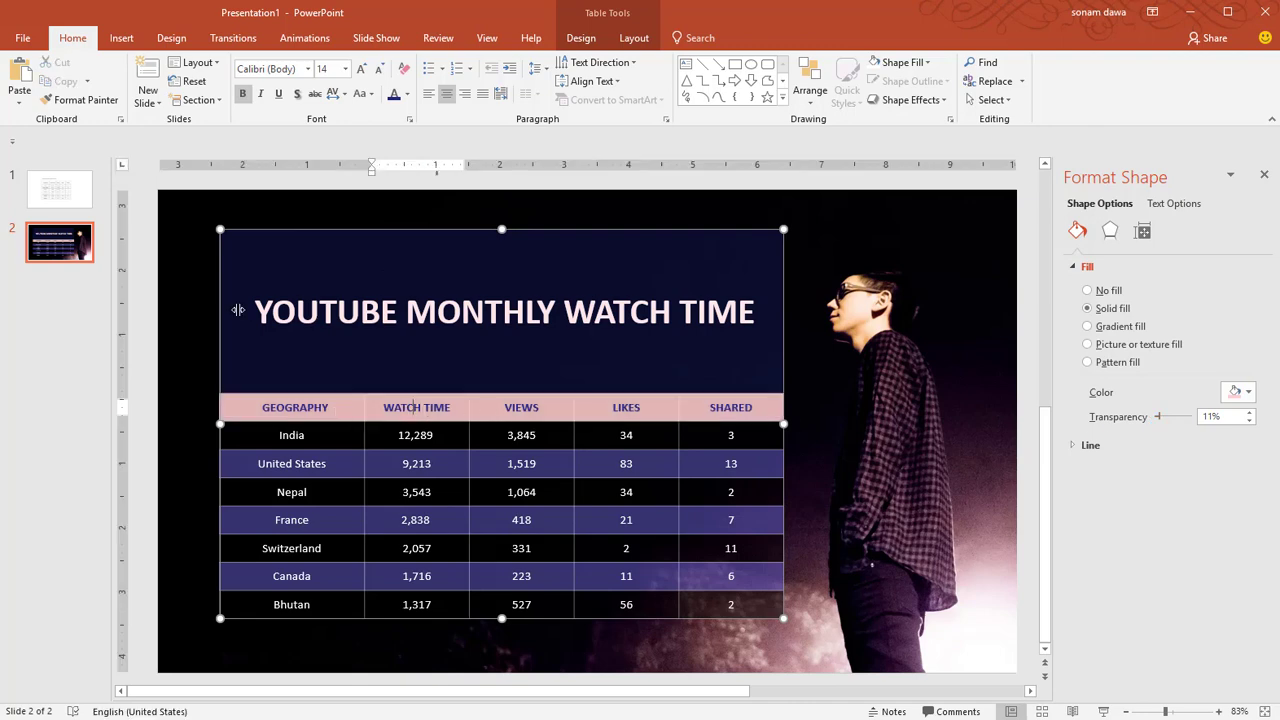
{"action": "left_click", "coordinate": [163, 278]}
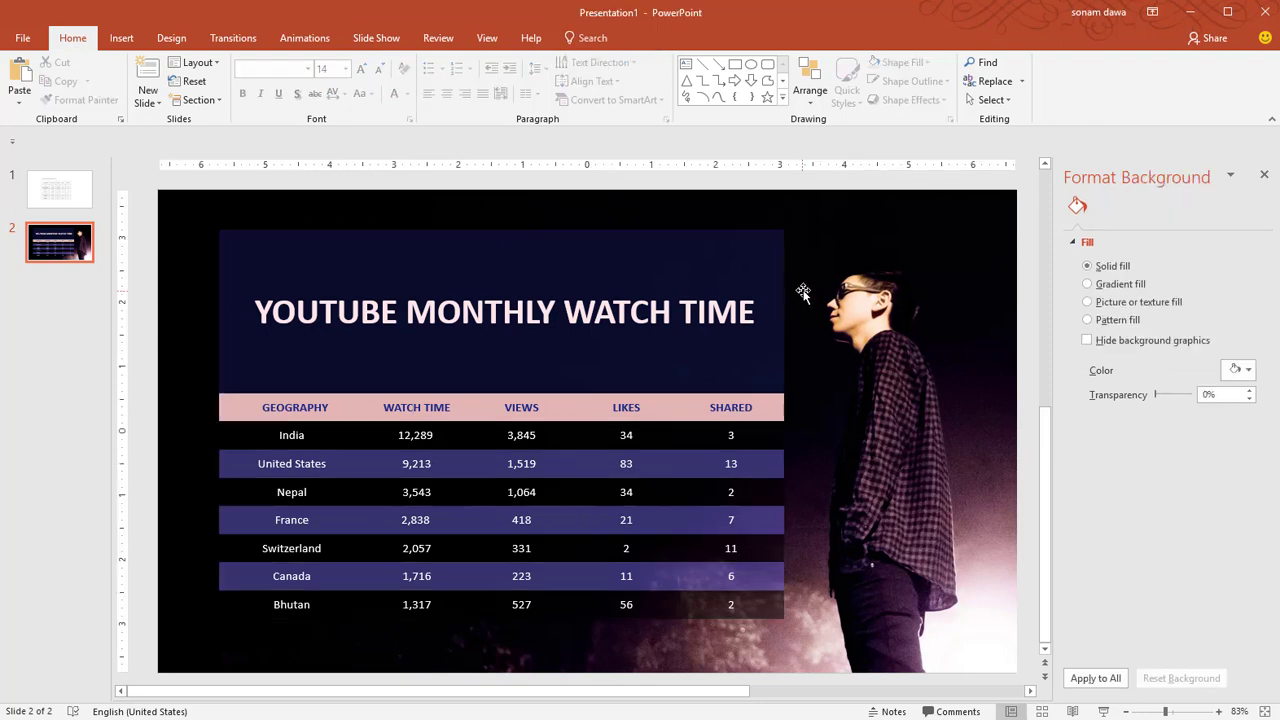
Delete the dark photo and set the janita-sumeiko yellow-and-pink wall image as the slide's picture fill background
{"action": "left_click", "coordinate": [840, 224]}
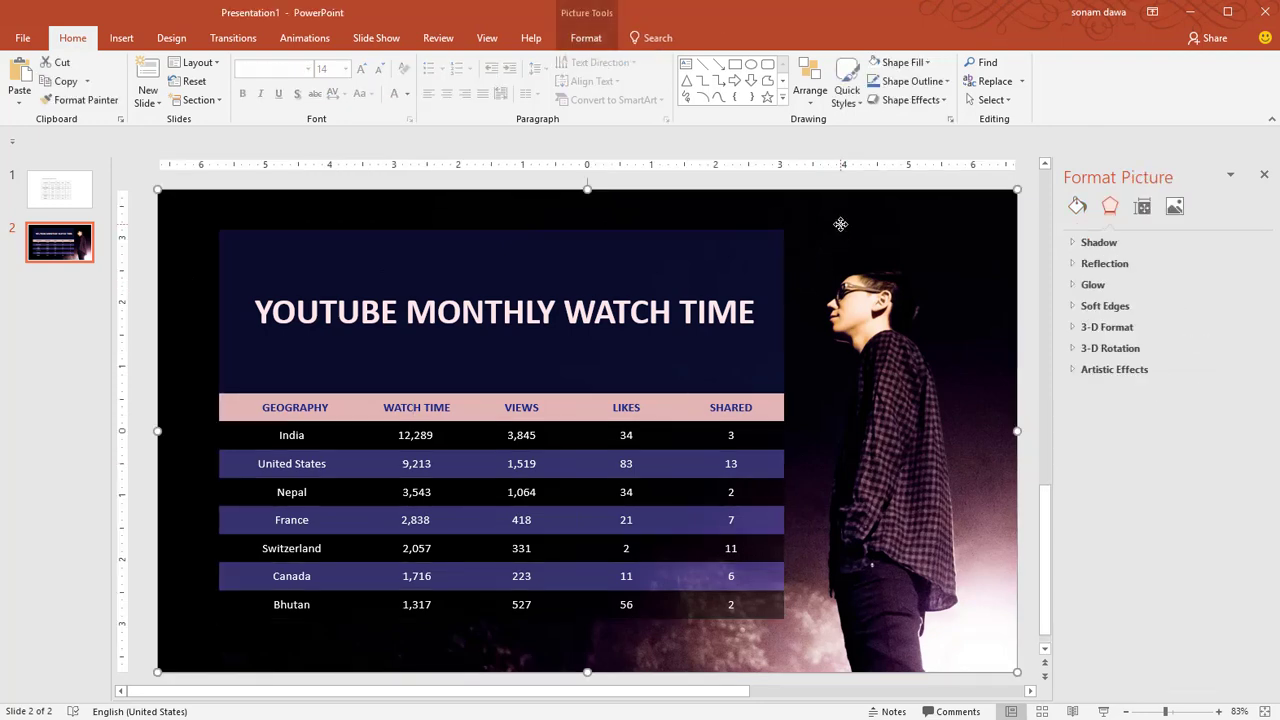
{"action": "key", "text": "Delete"}
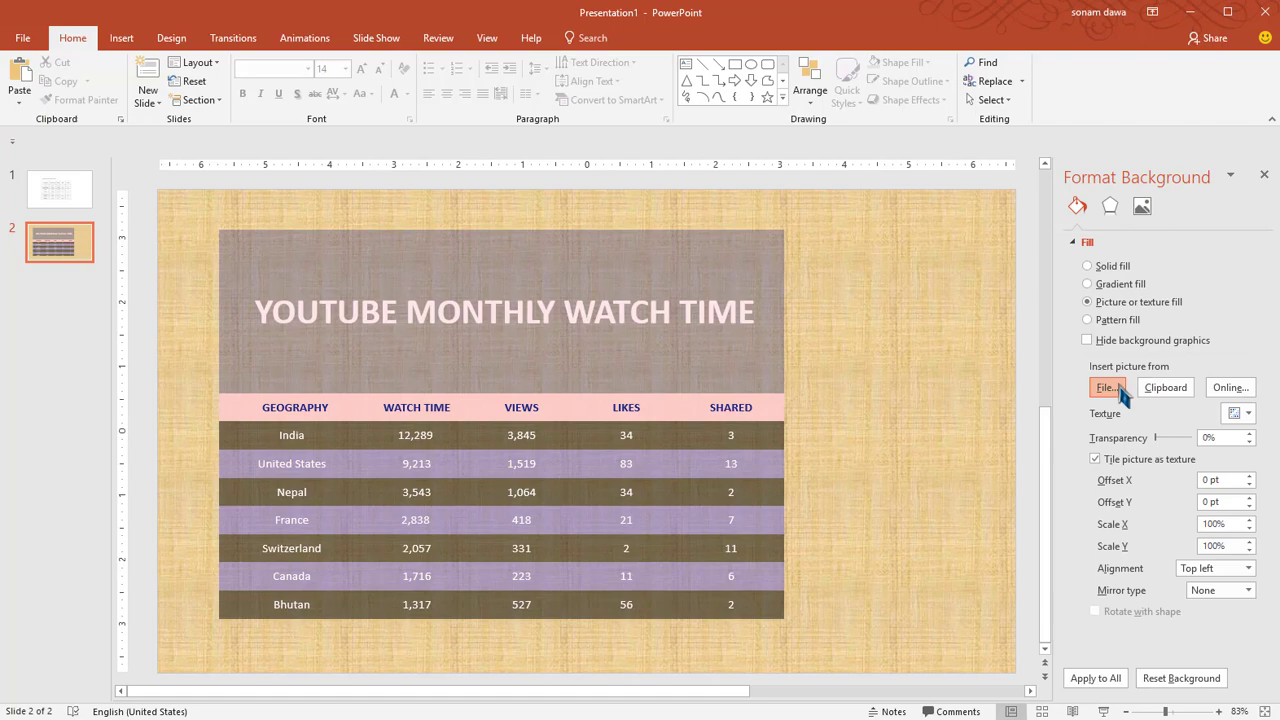
{"action": "left_click", "coordinate": [1118, 390]}
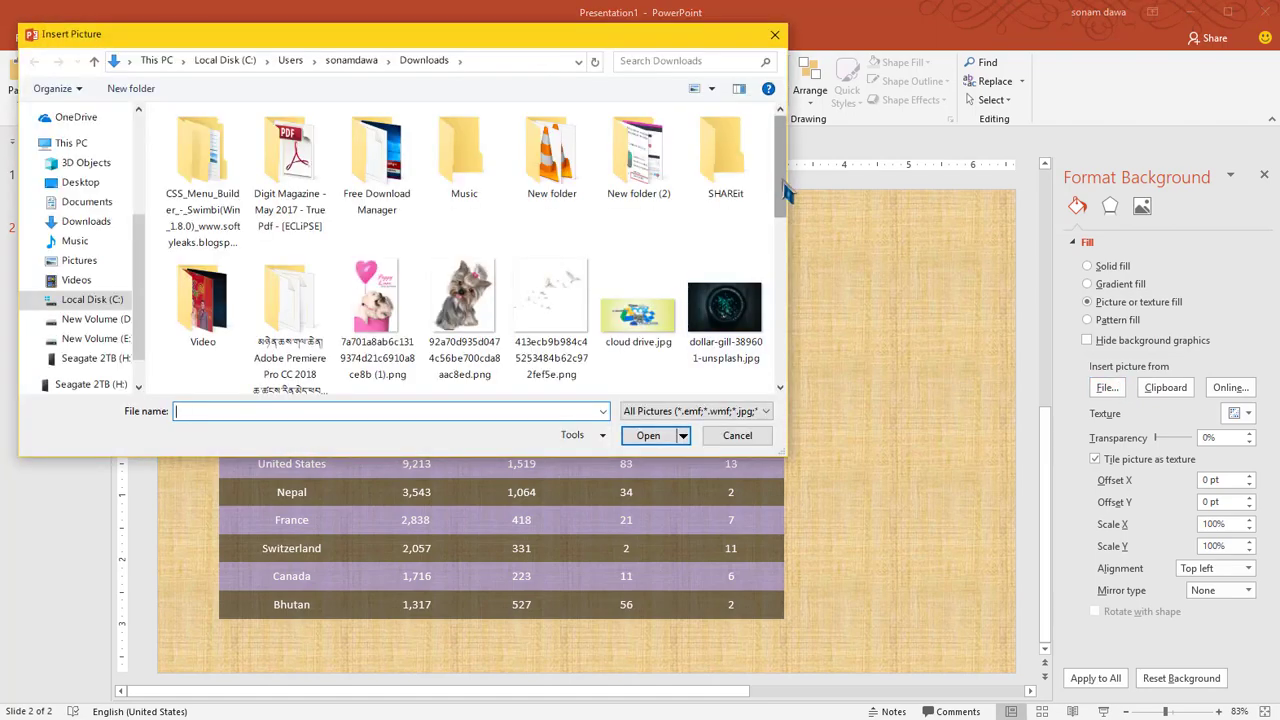
{"action": "left_click_drag", "start_coordinate": [785, 192], "coordinate": [800, 297]}
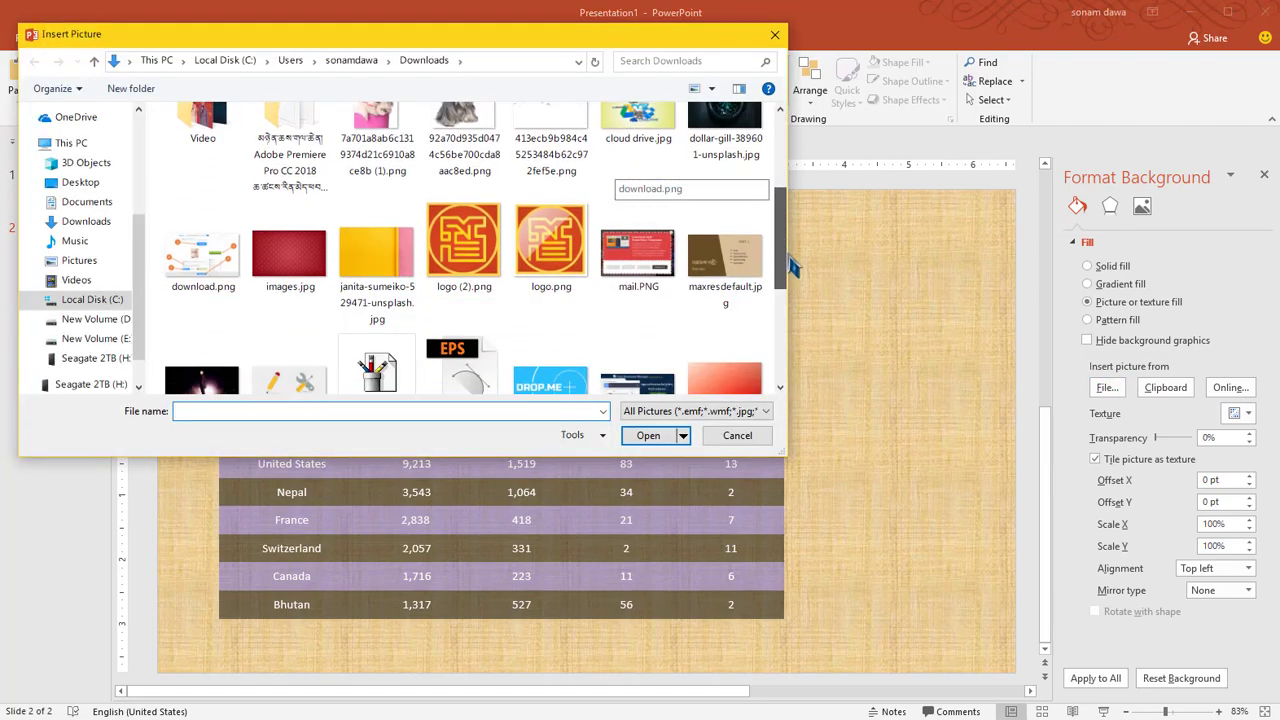
{"action": "double_click", "coordinate": [389, 172]}
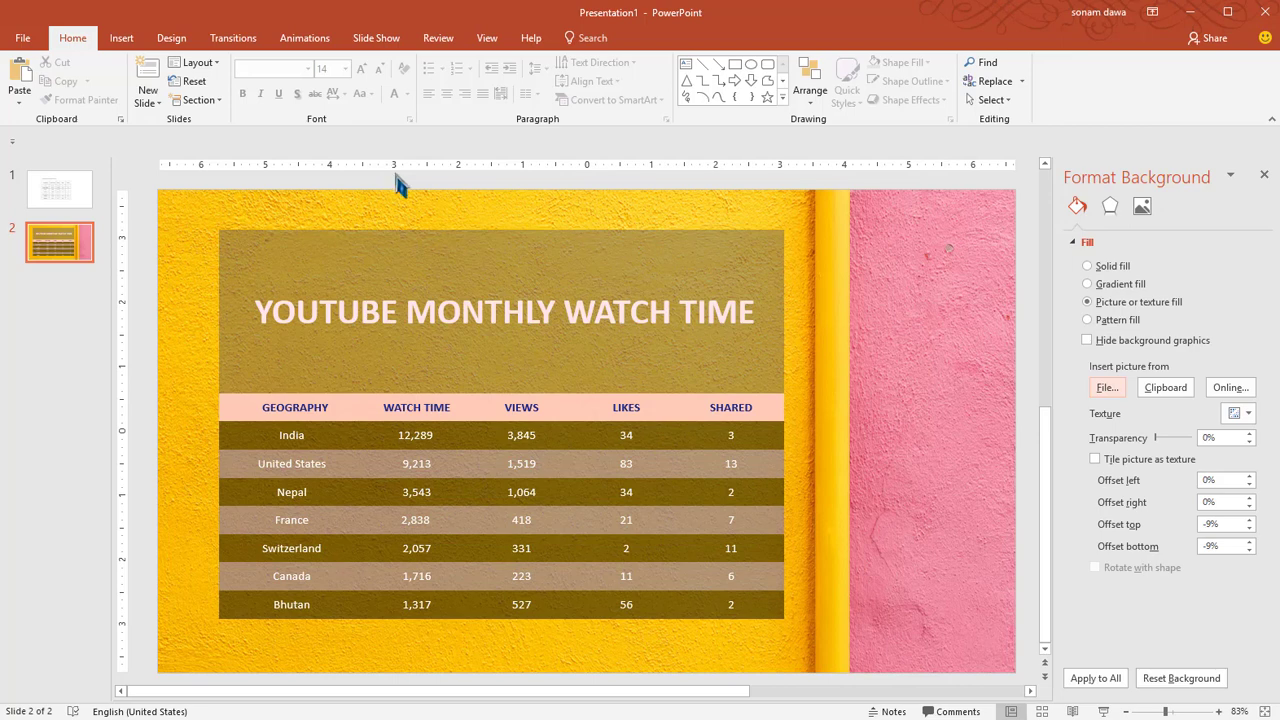
{"action": "left_click", "coordinate": [64, 203]}
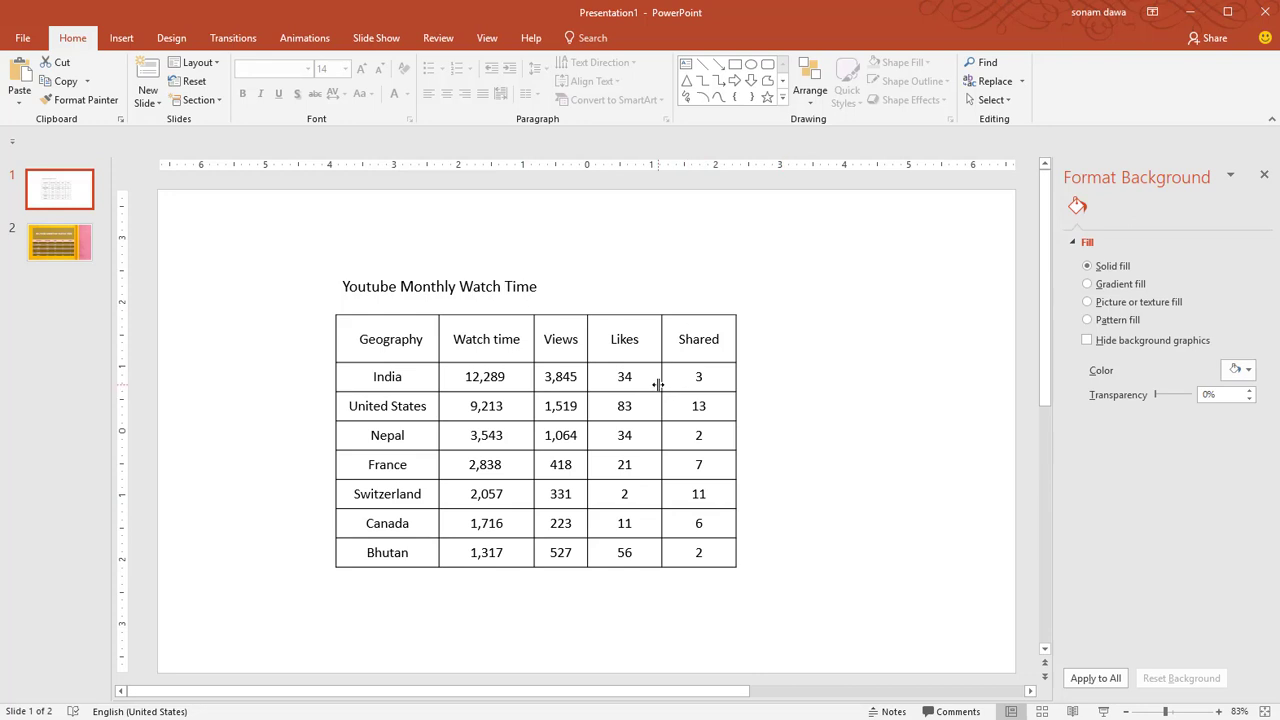
{"action": "left_click", "coordinate": [74, 263]}
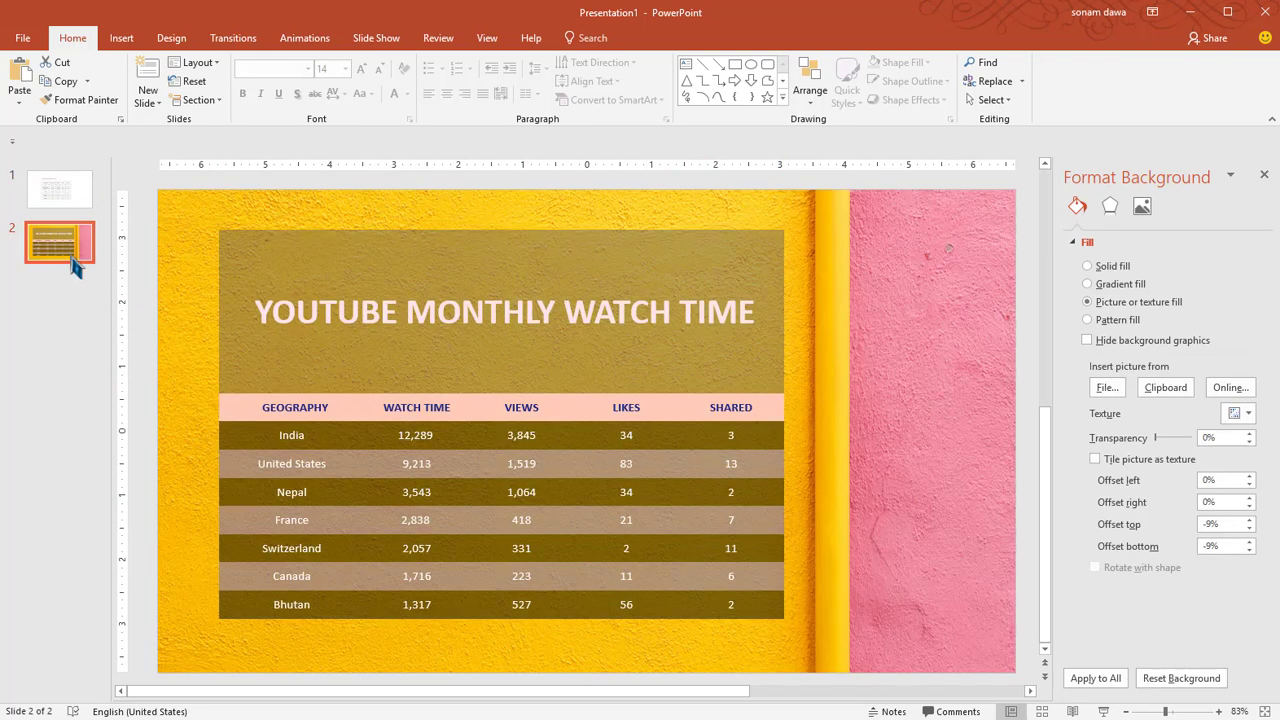